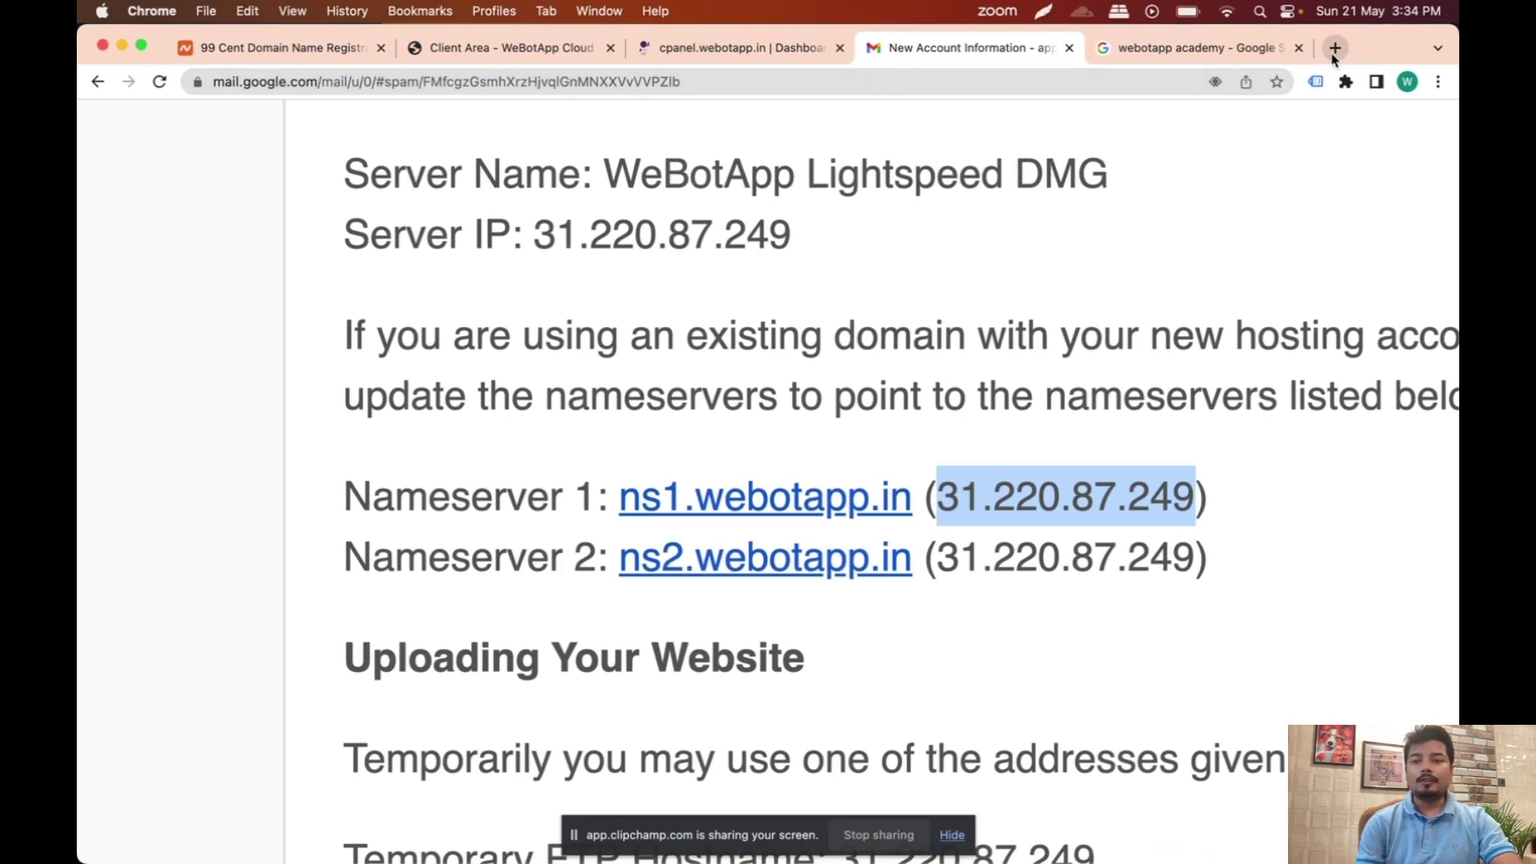
Step: Search for 'dnschecker' in a new Chrome tab and open dnschecker.org
{"action": "left_click", "coordinate": [1335, 49]}
{"action": "left_click", "coordinate": [936, 81]}
{"action": "type", "text": "dn"}
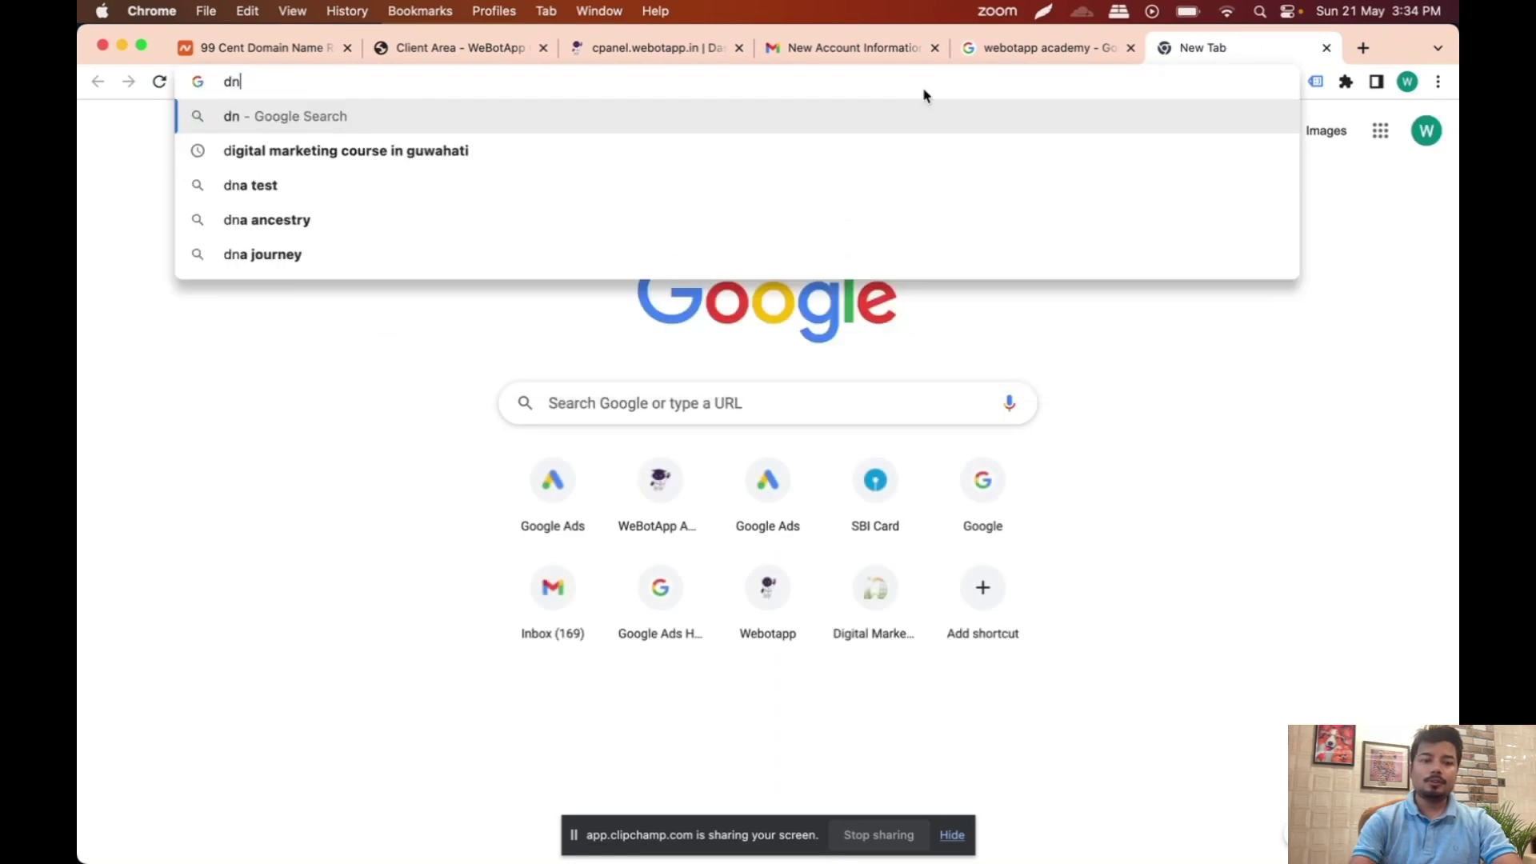
{"action": "type", "text": "s"}
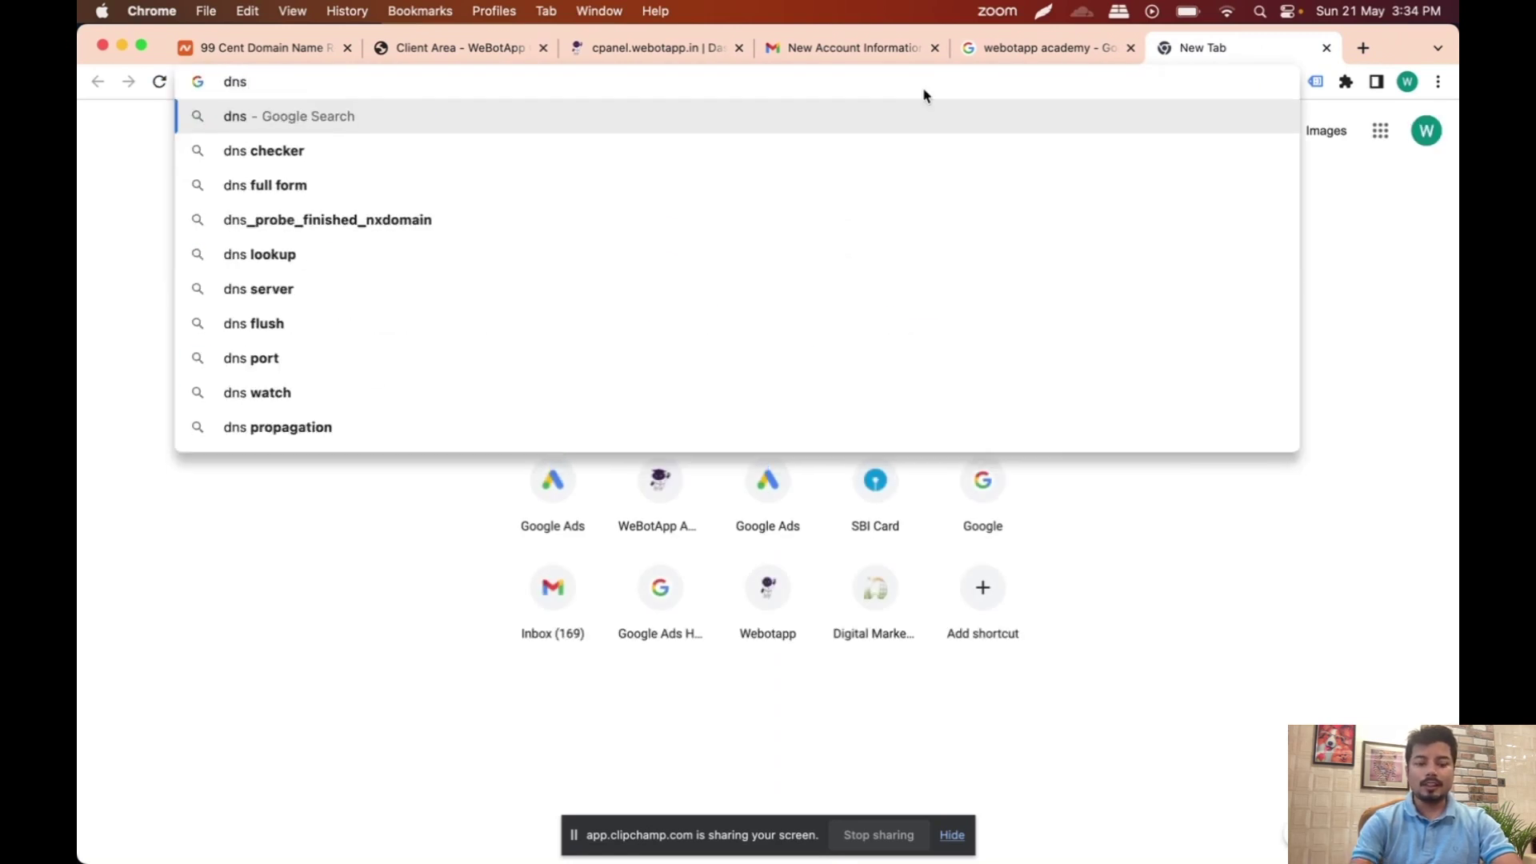
{"action": "type", "text": "check"}
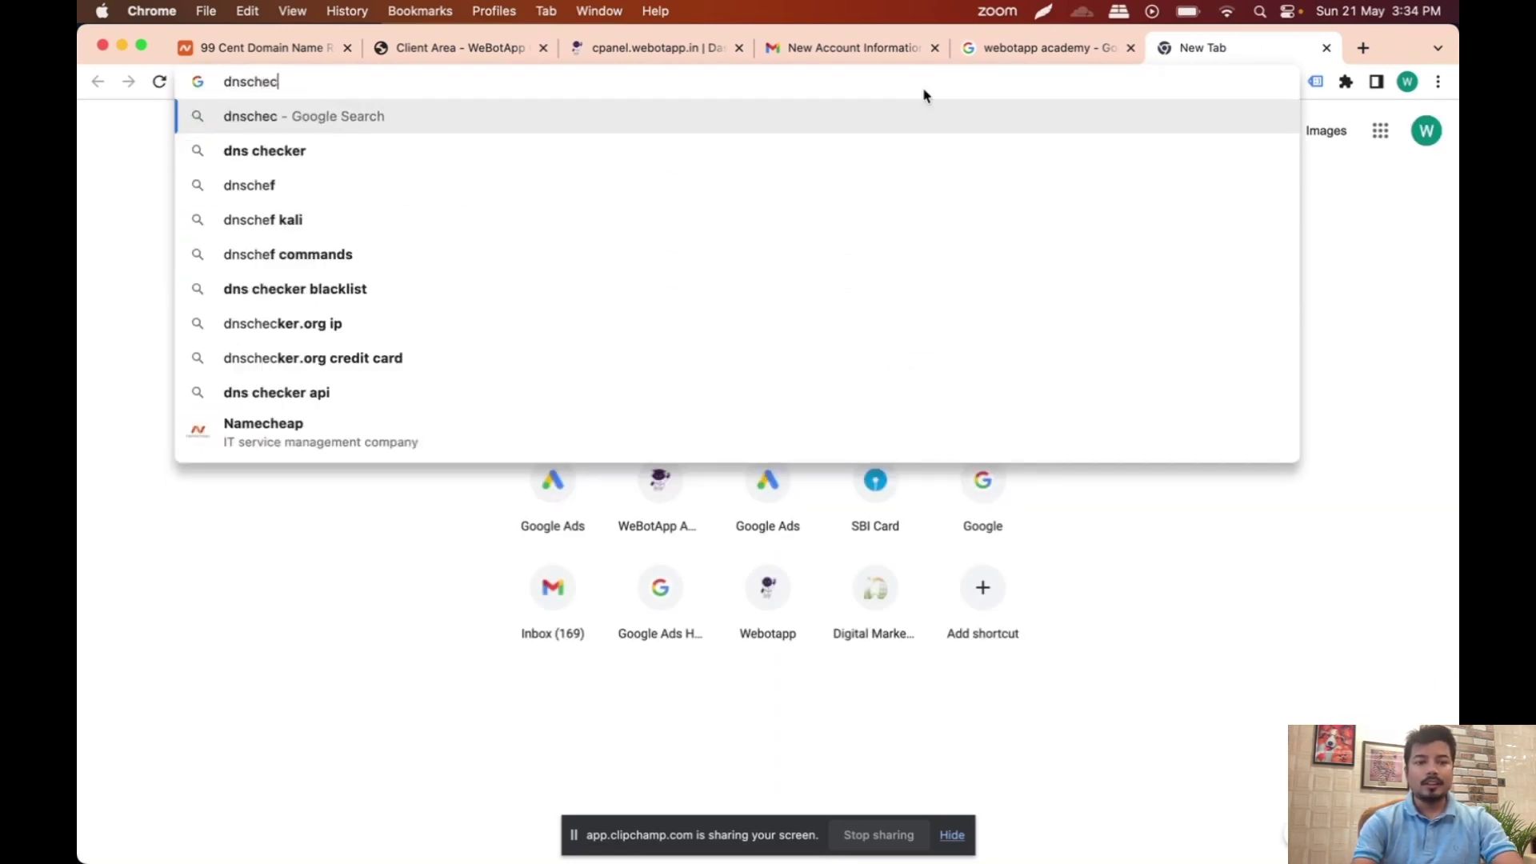
{"action": "type", "text": "er"}
{"action": "key", "text": "Return"}
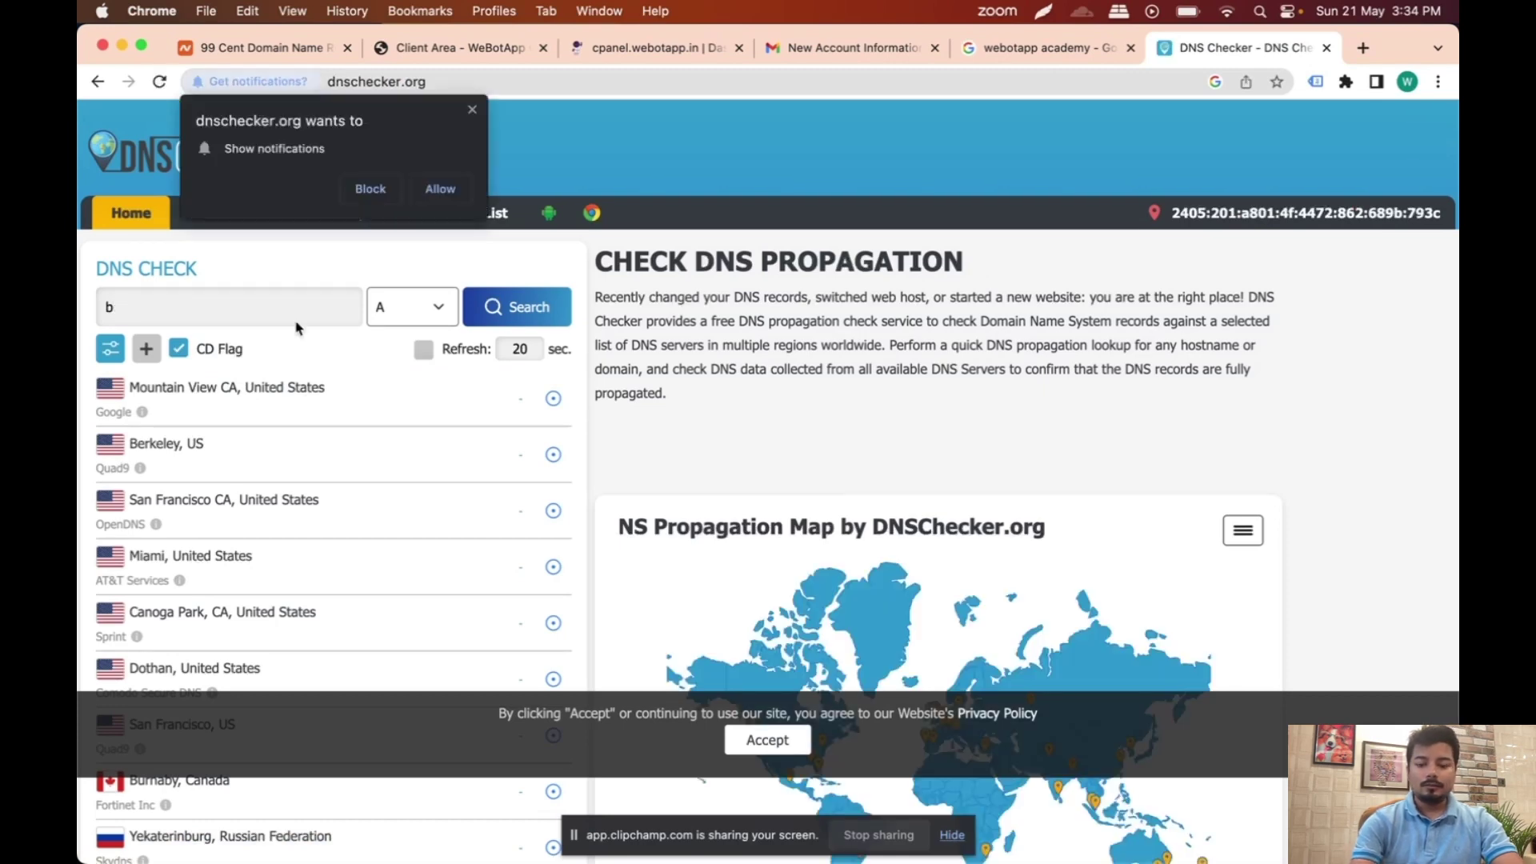
Step: Block the site's notifications and run a DNS check for the misspelled boopers.tk
{"action": "left_click", "coordinate": [373, 190]}
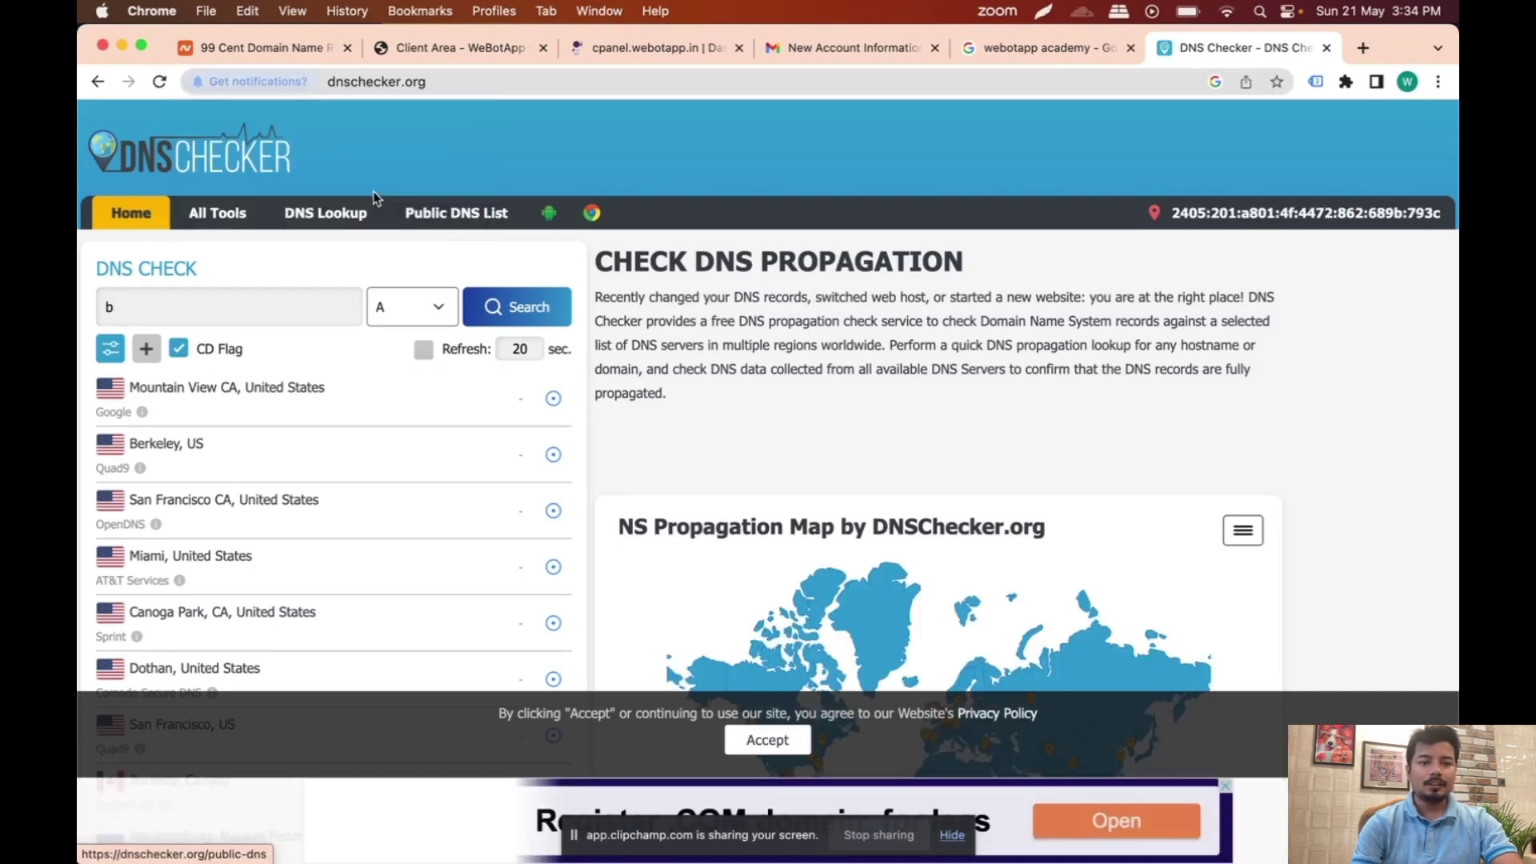
{"action": "type", "text": "oopers.tk"}
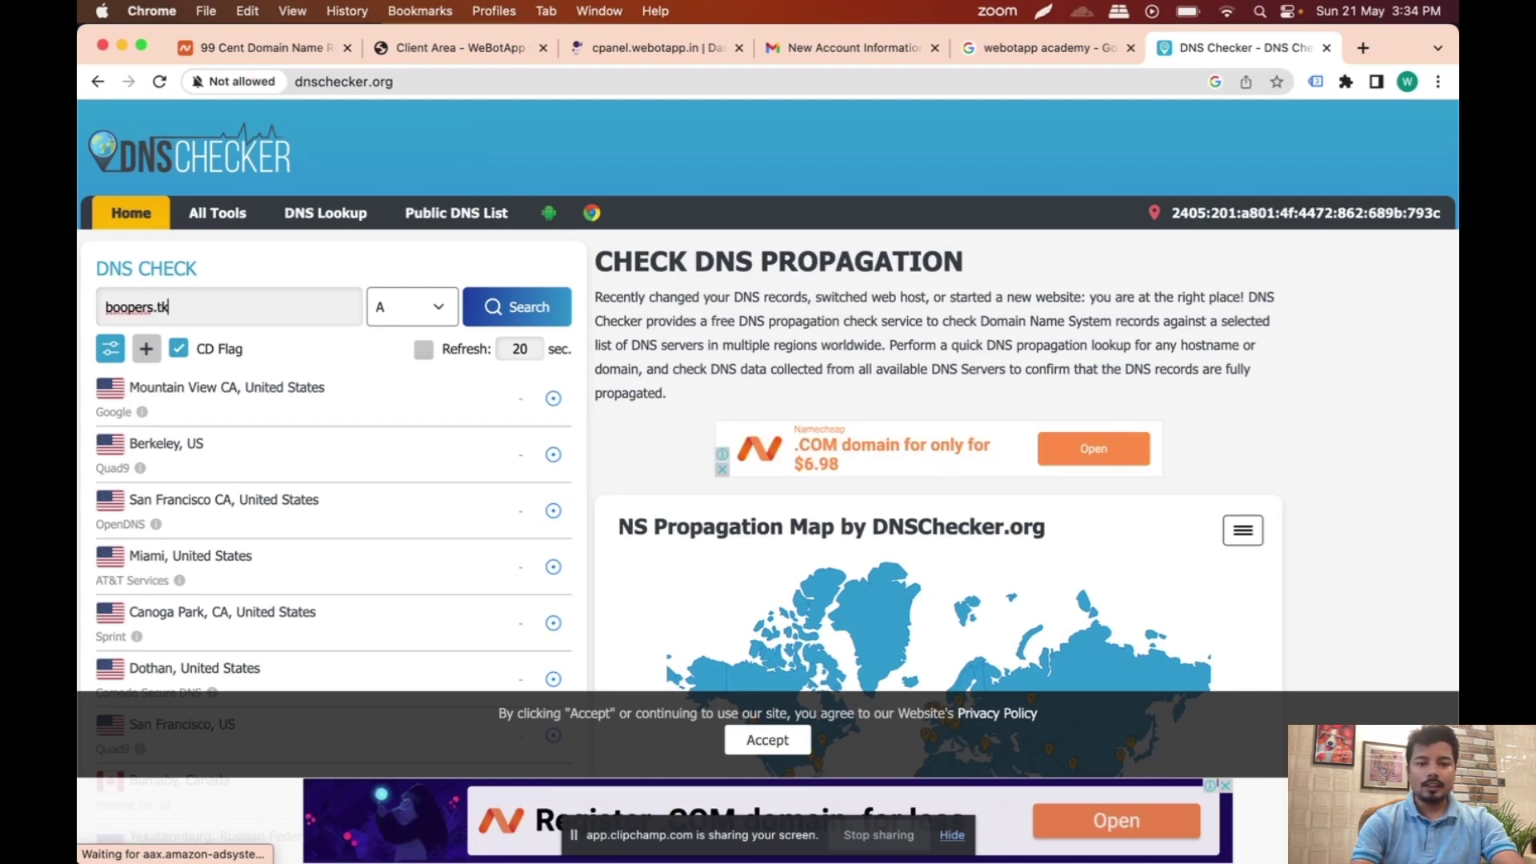
{"action": "key", "text": "Return"}
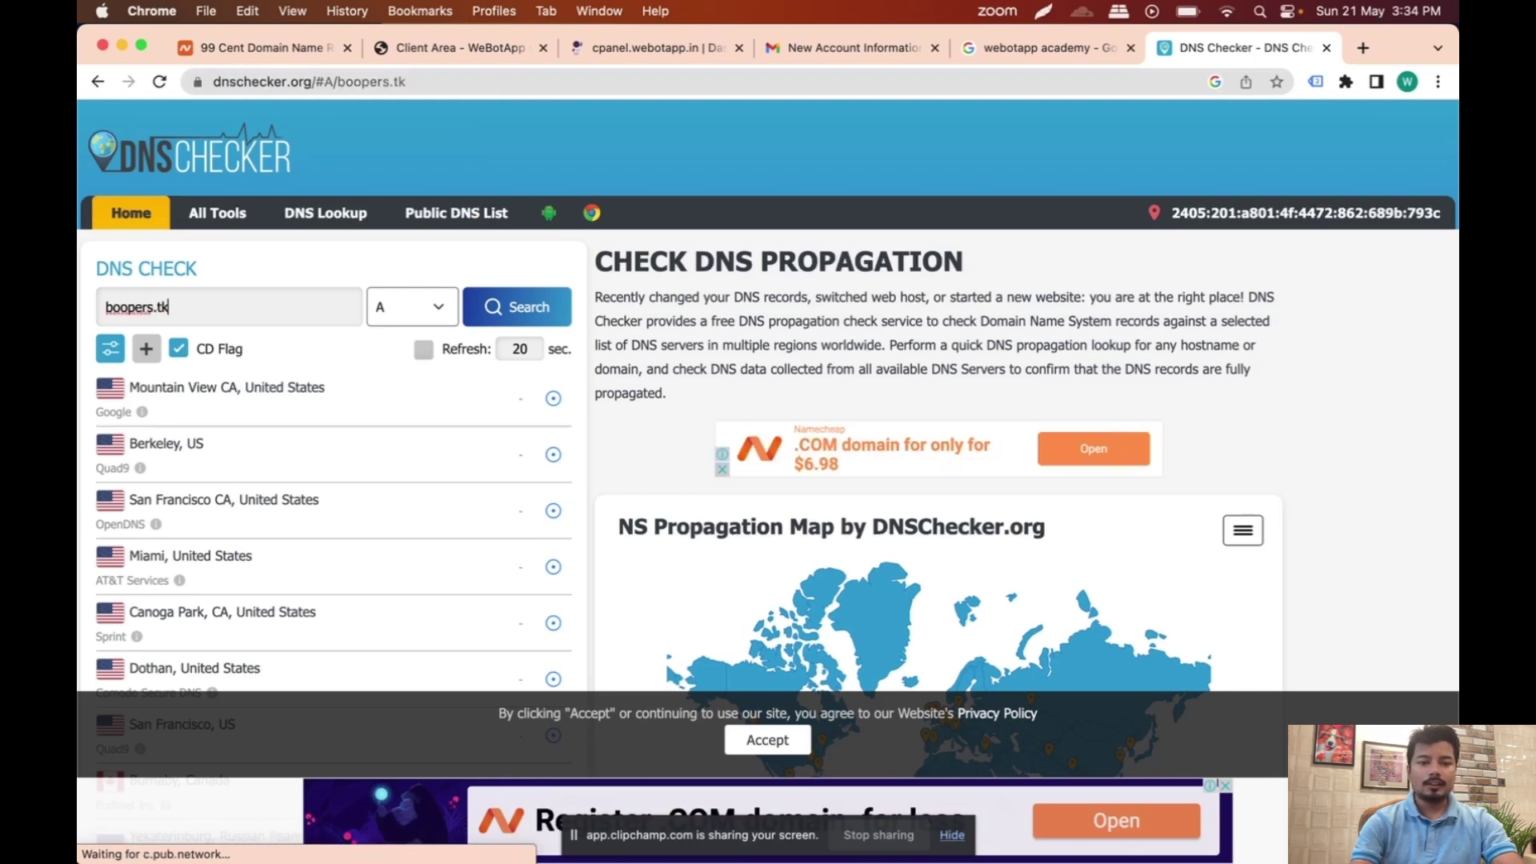
{"action": "left_click", "coordinate": [528, 310]}
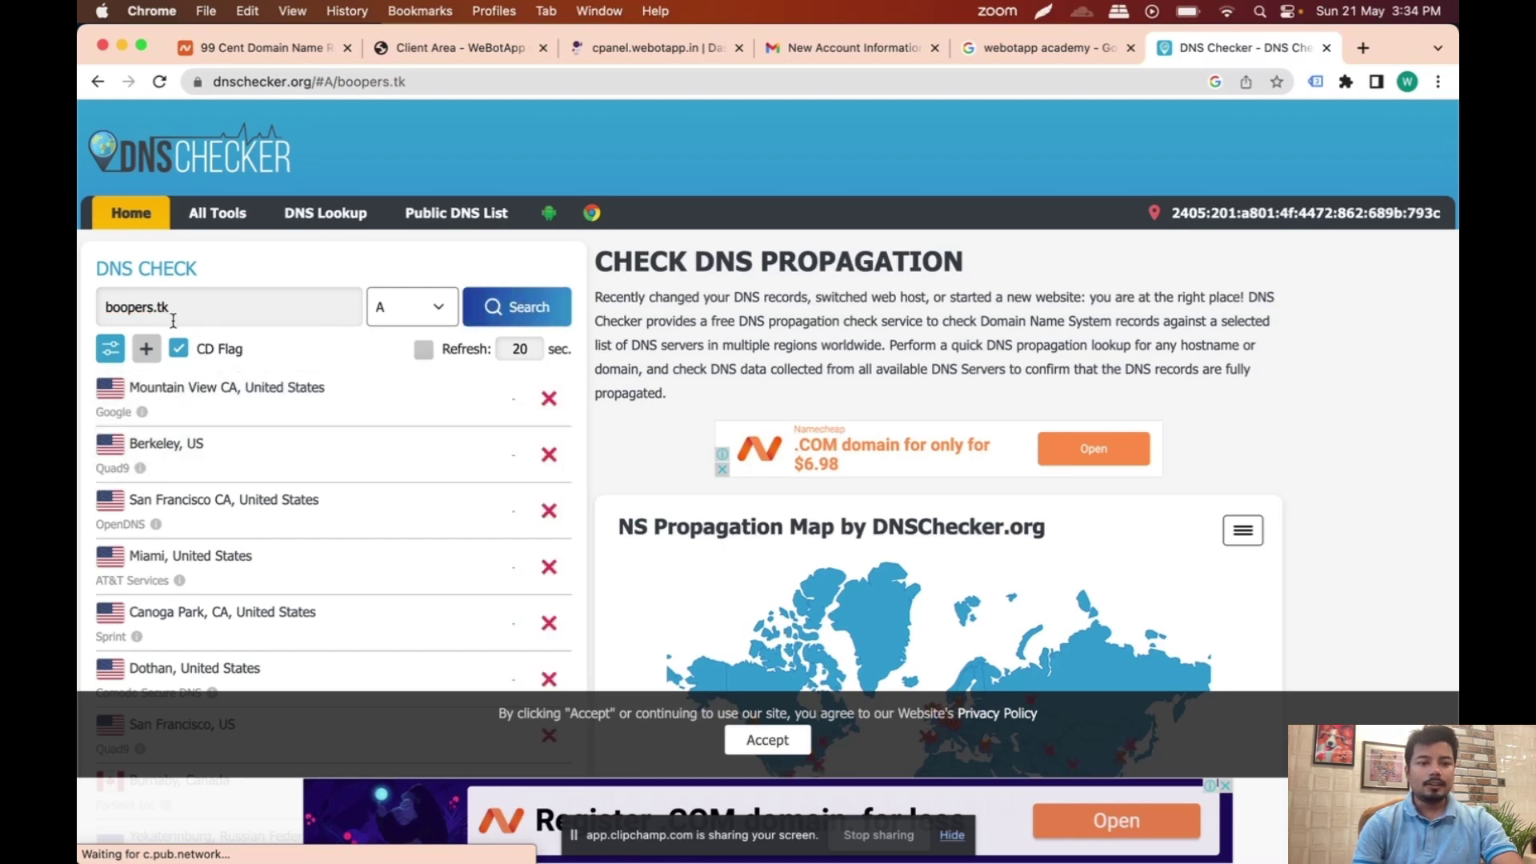
Step: Correct the domain to booppers.tk and confirm it resolves to 31.220.87.249 worldwide
{"action": "left_click", "coordinate": [133, 308]}
{"action": "type", "text": "p"}
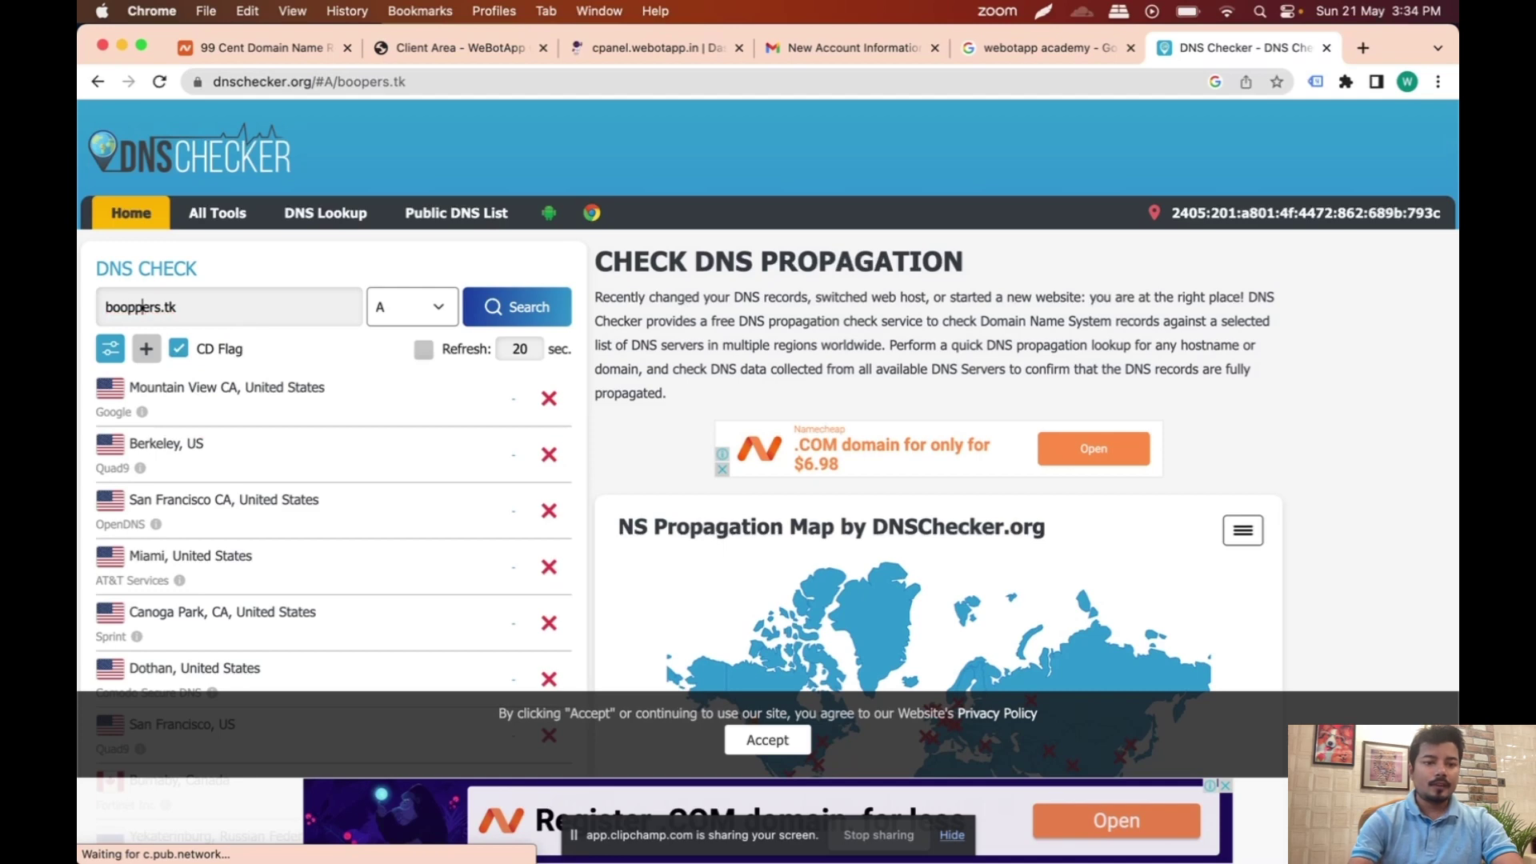
{"action": "left_click", "coordinate": [529, 314]}
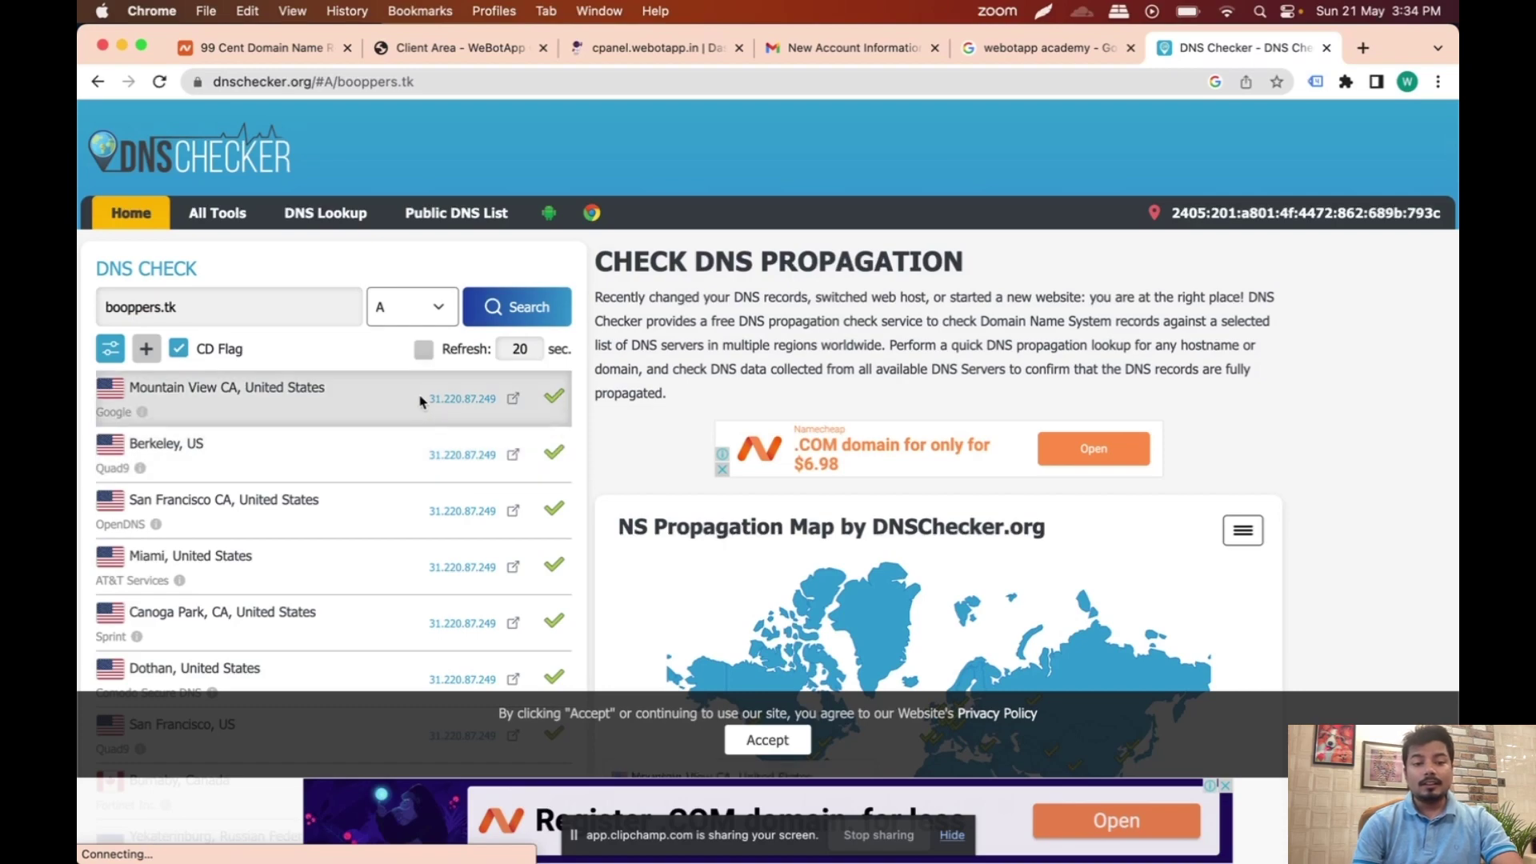
{"action": "scroll", "coordinate": [507, 538], "scroll_direction": "down", "scroll_amount": 10}
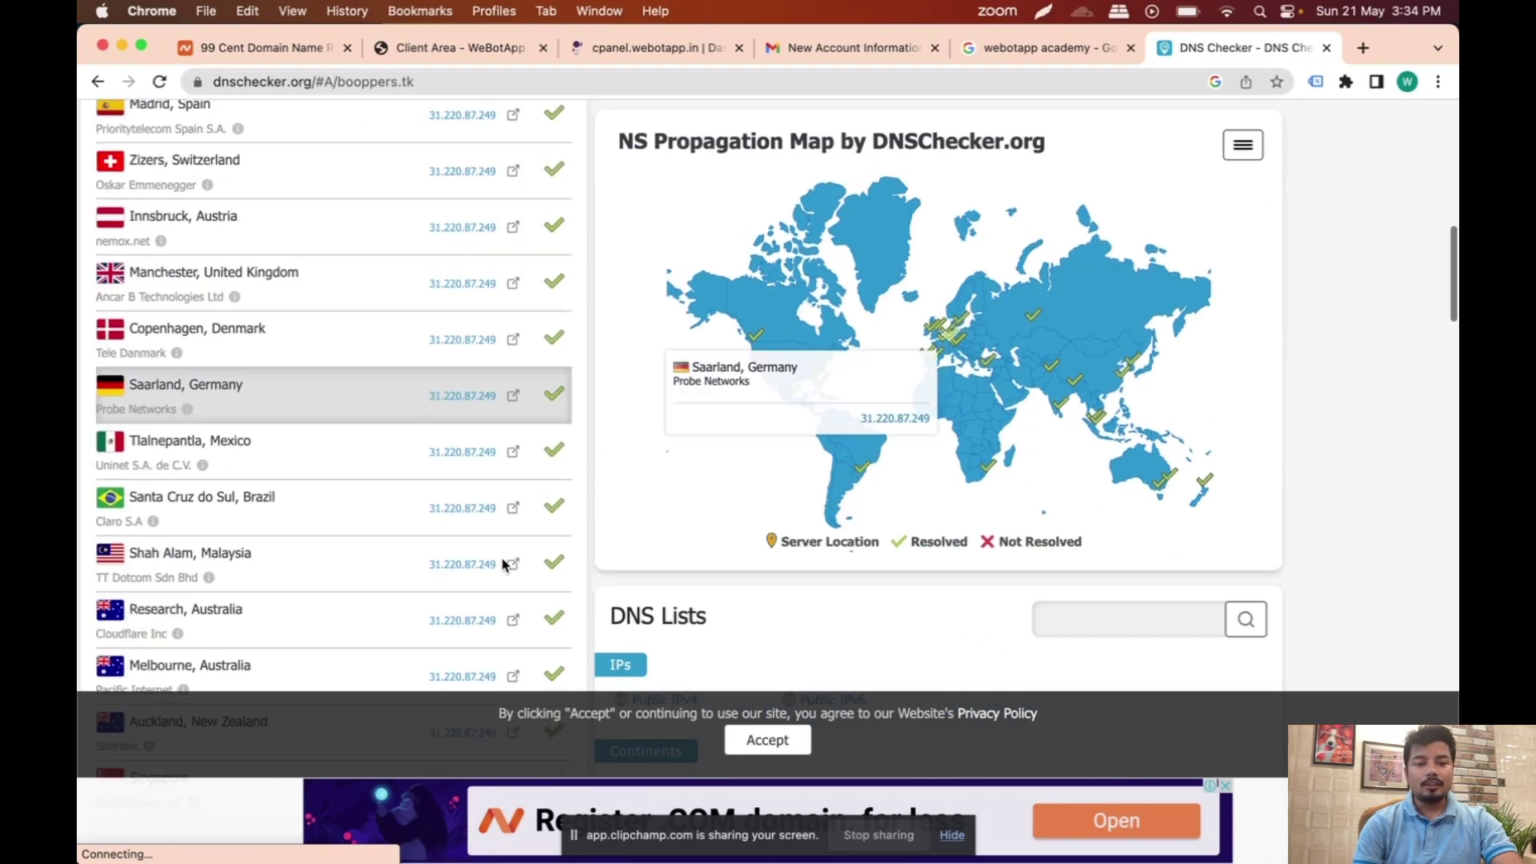
{"action": "scroll", "coordinate": [502, 564], "scroll_direction": "down", "scroll_amount": 15}
{"action": "scroll", "coordinate": [502, 564], "scroll_direction": "up", "scroll_amount": 15}
{"action": "scroll", "coordinate": [503, 565], "scroll_direction": "up", "scroll_amount": 10}
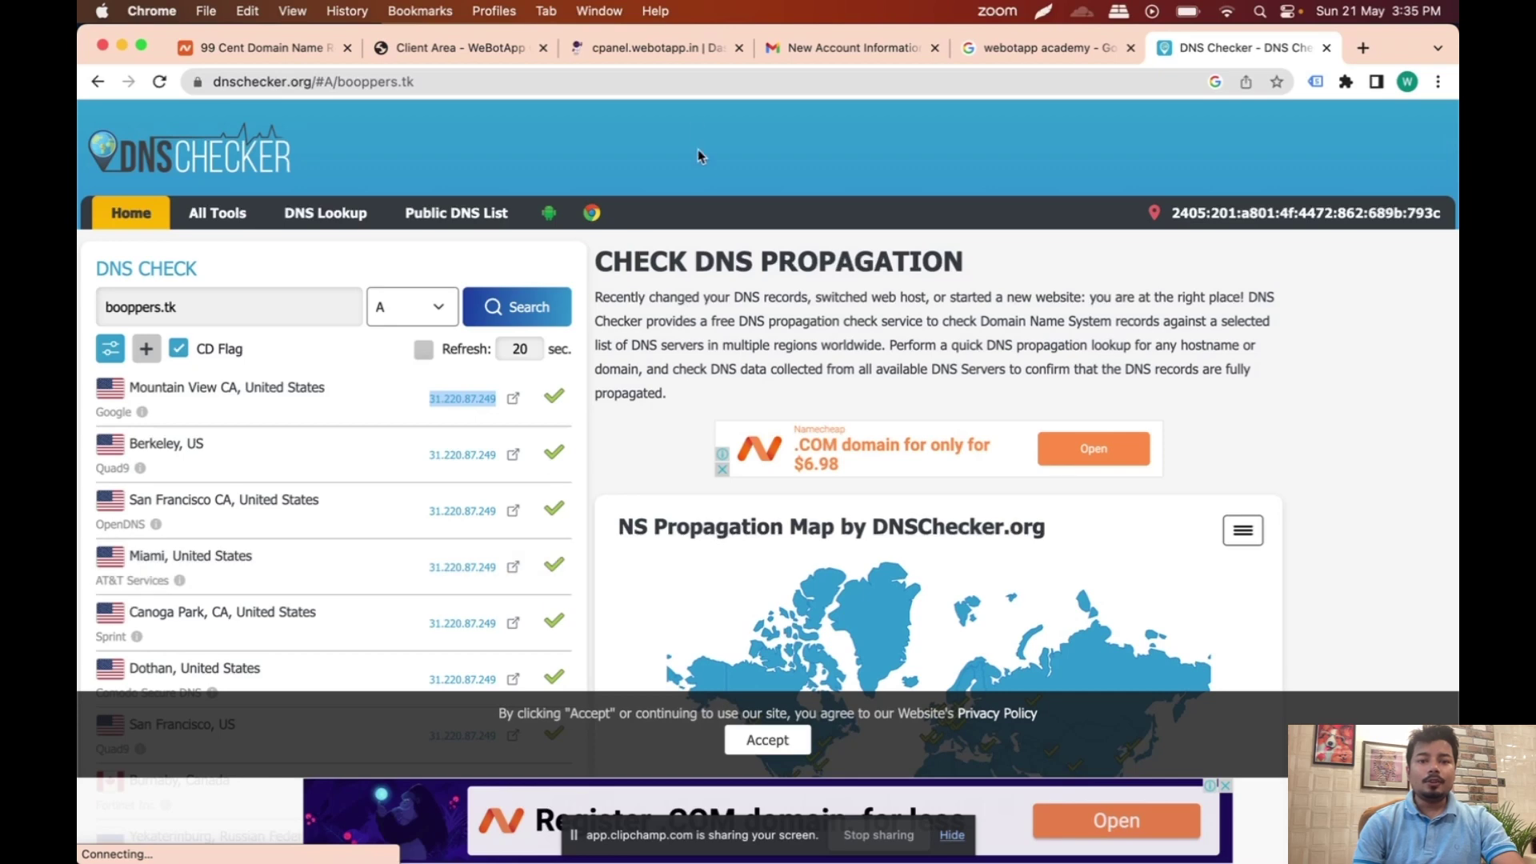
{"action": "left_click", "coordinate": [676, 50]}
Step: Reload the DirectAdmin panel and set the Dark Mode skin option to Disabled
{"action": "left_click", "coordinate": [643, 82]}
{"action": "key", "text": "Return"}
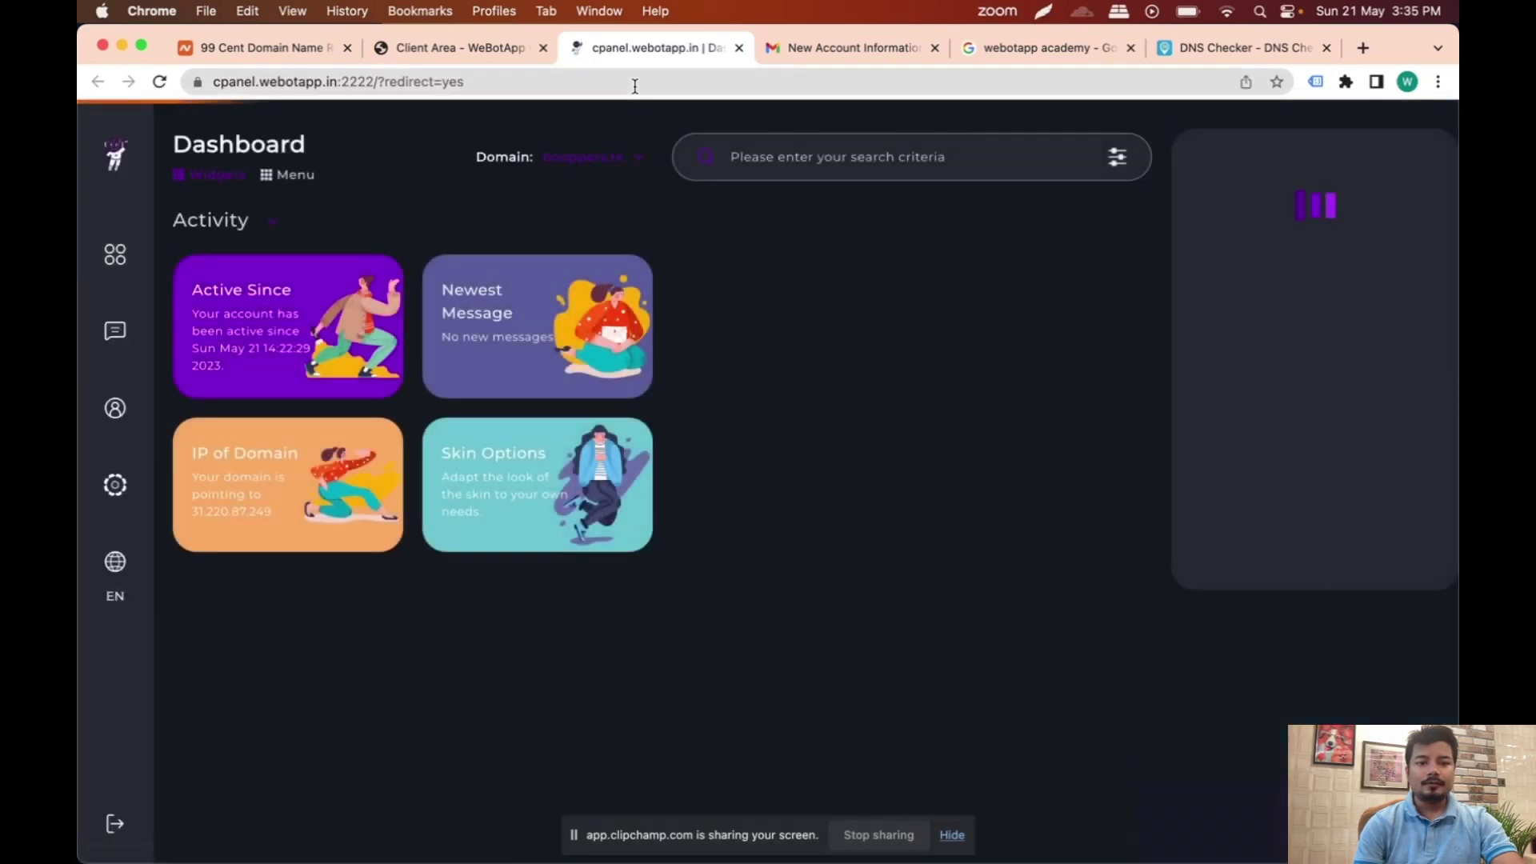
{"action": "left_click", "coordinate": [117, 487]}
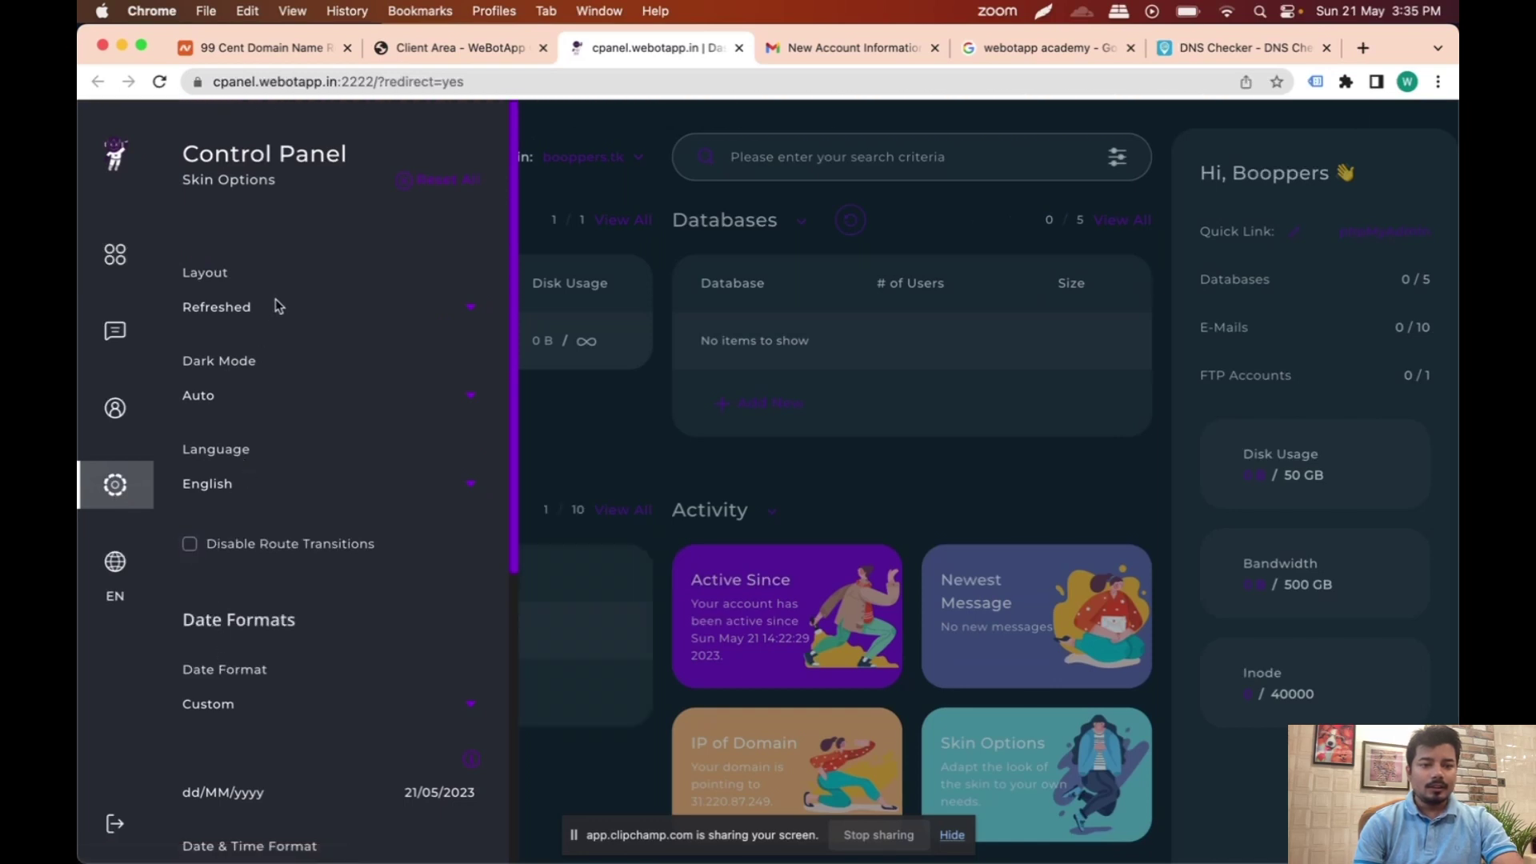
{"action": "left_click", "coordinate": [249, 405]}
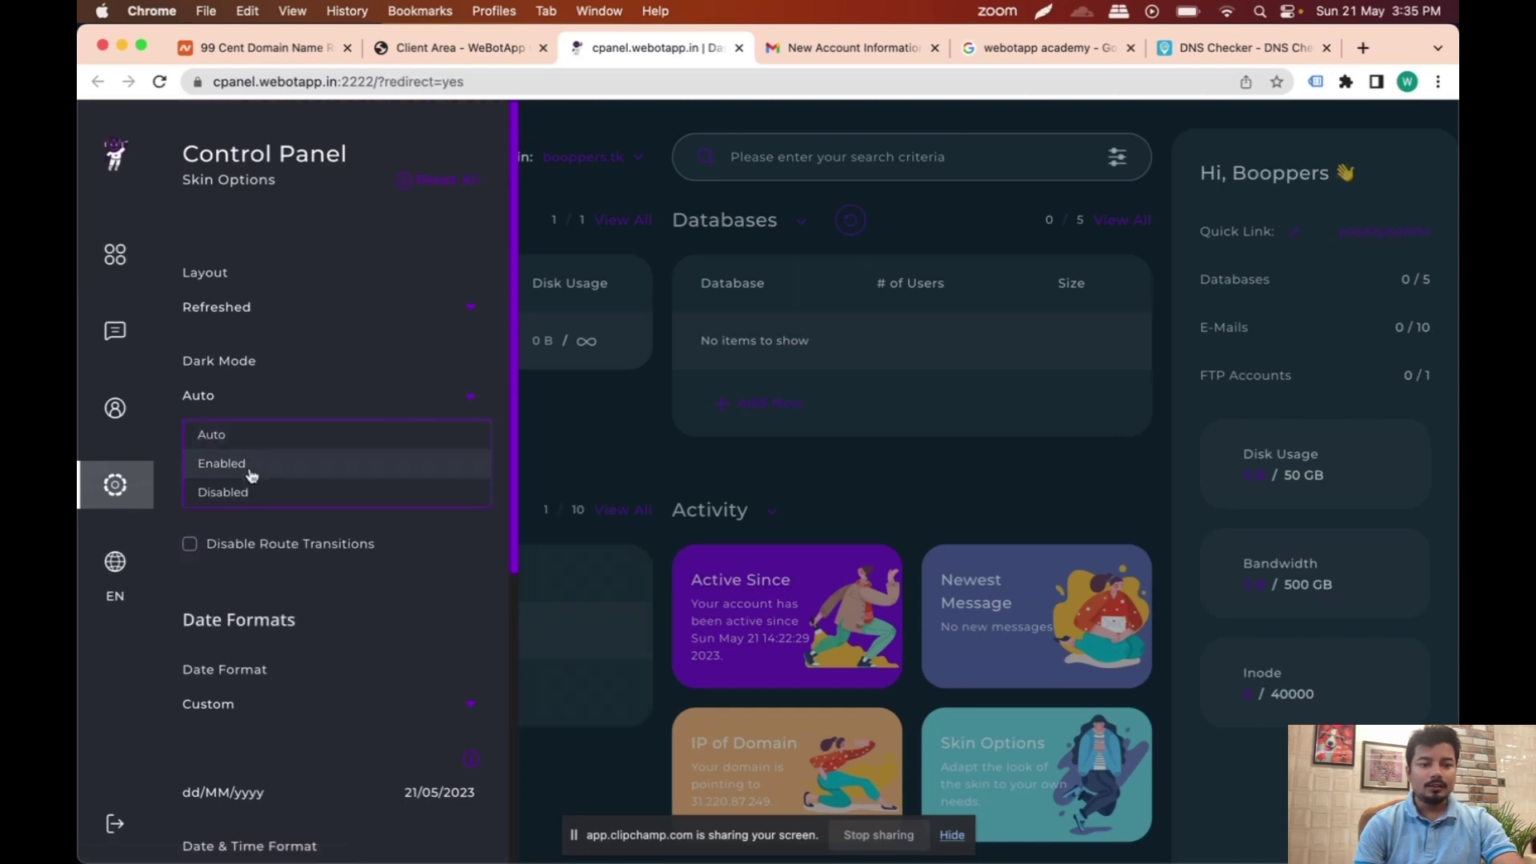
{"action": "left_click", "coordinate": [253, 493]}
Step: Close the skin options, switch the dashboard to Menu view and open File Manager
{"action": "left_click", "coordinate": [934, 398]}
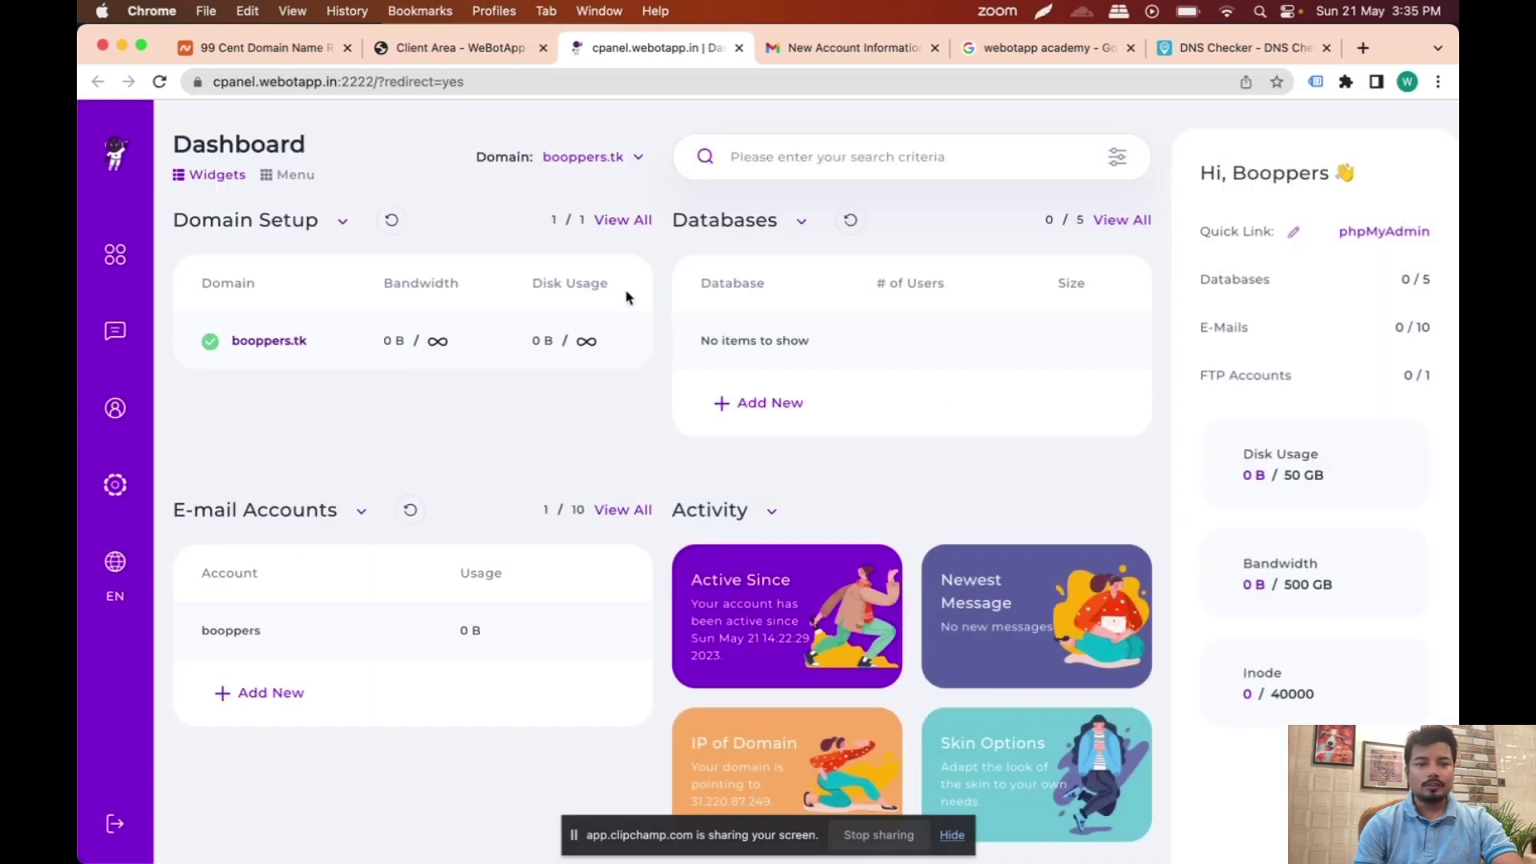
{"action": "left_click", "coordinate": [293, 175]}
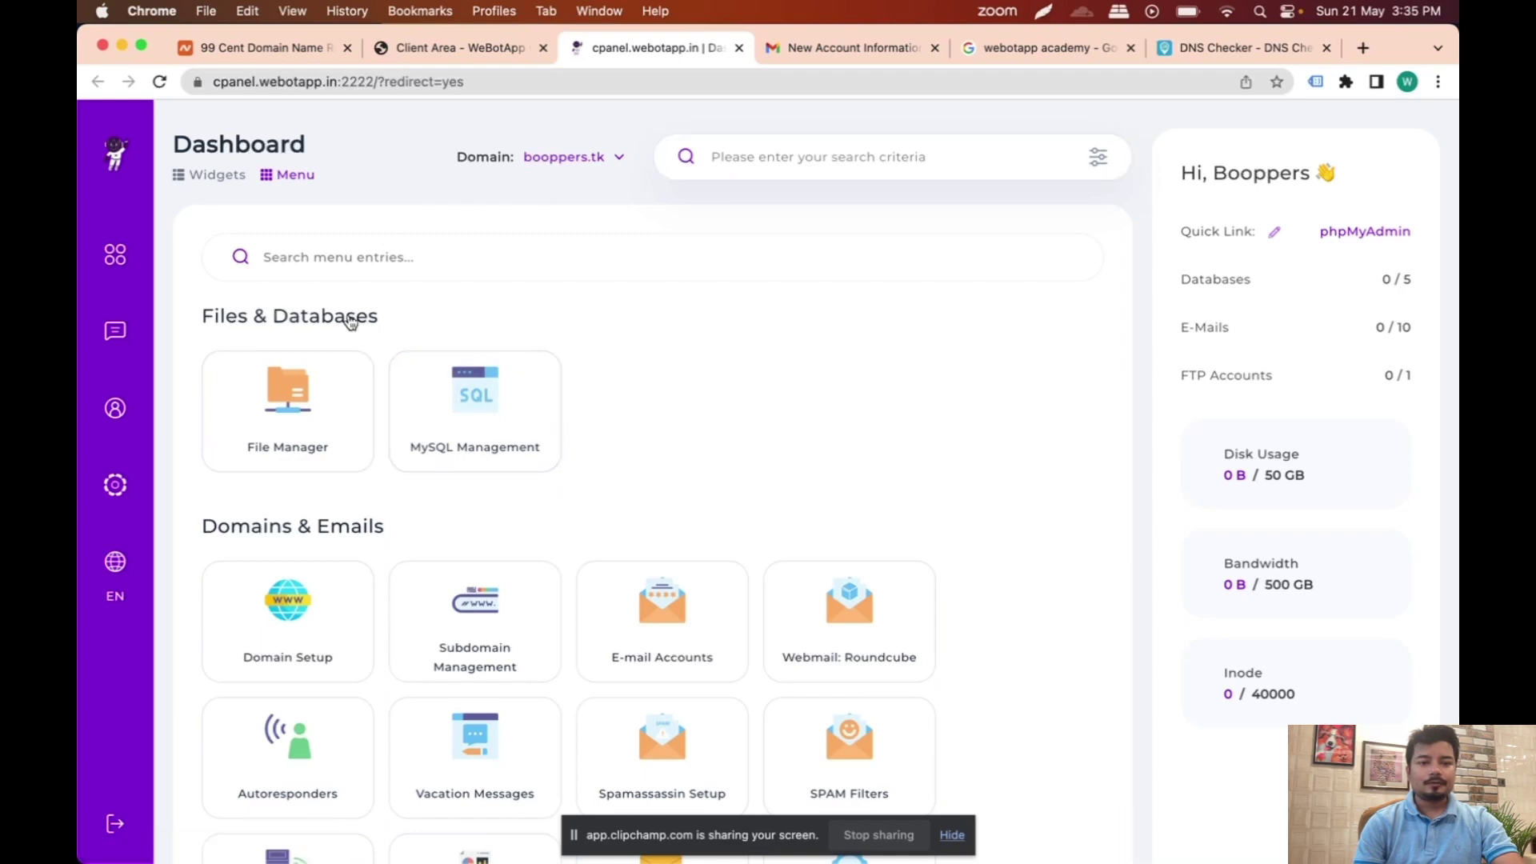
{"action": "left_click", "coordinate": [308, 389]}
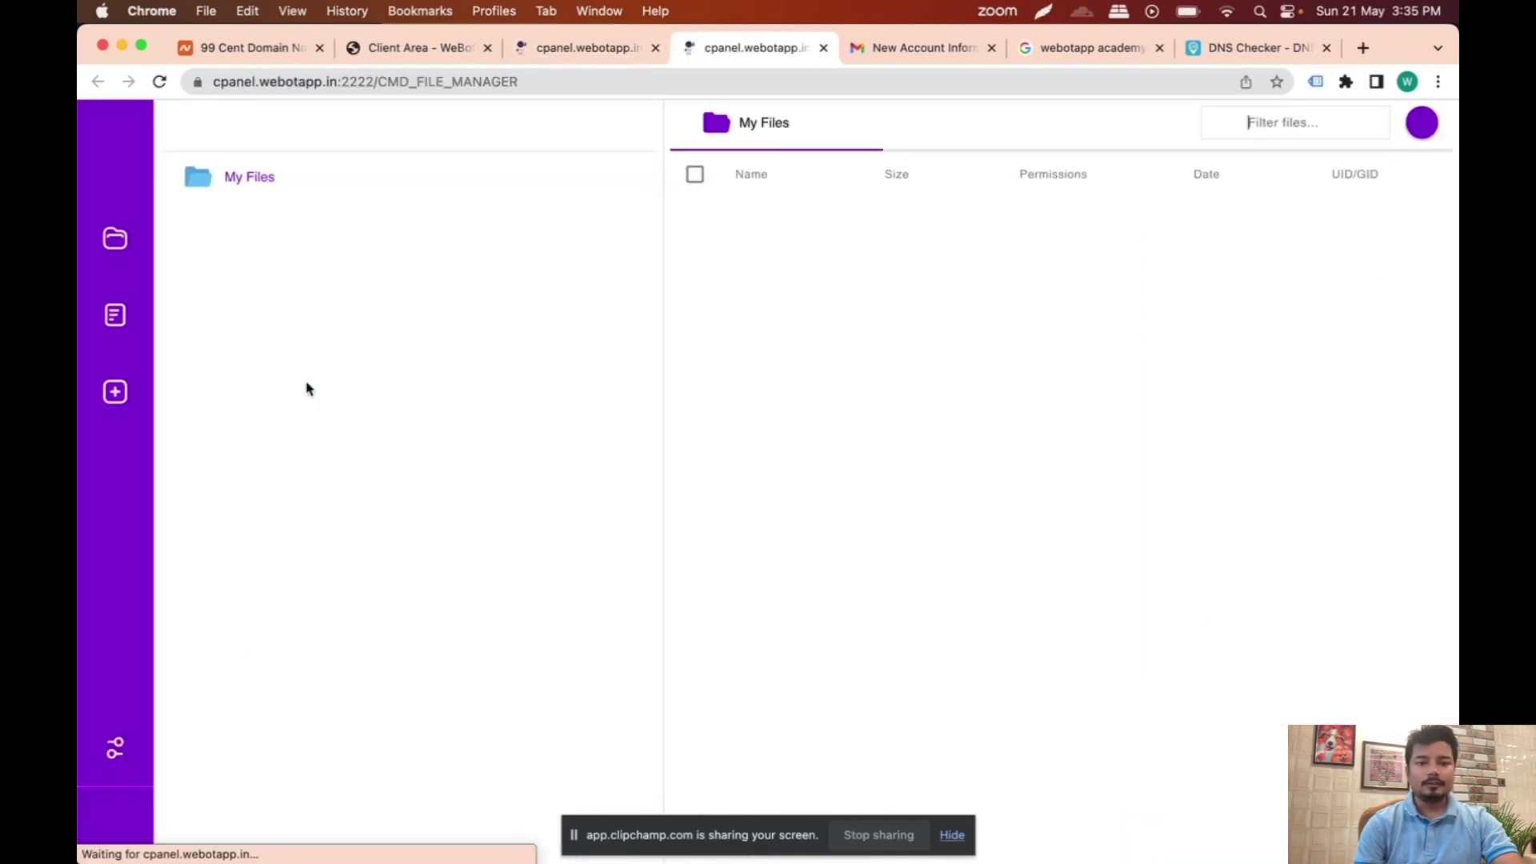
Step: Open index.html from booppers.tk's public_html folder in the file editor
{"action": "double_click", "coordinate": [732, 409]}
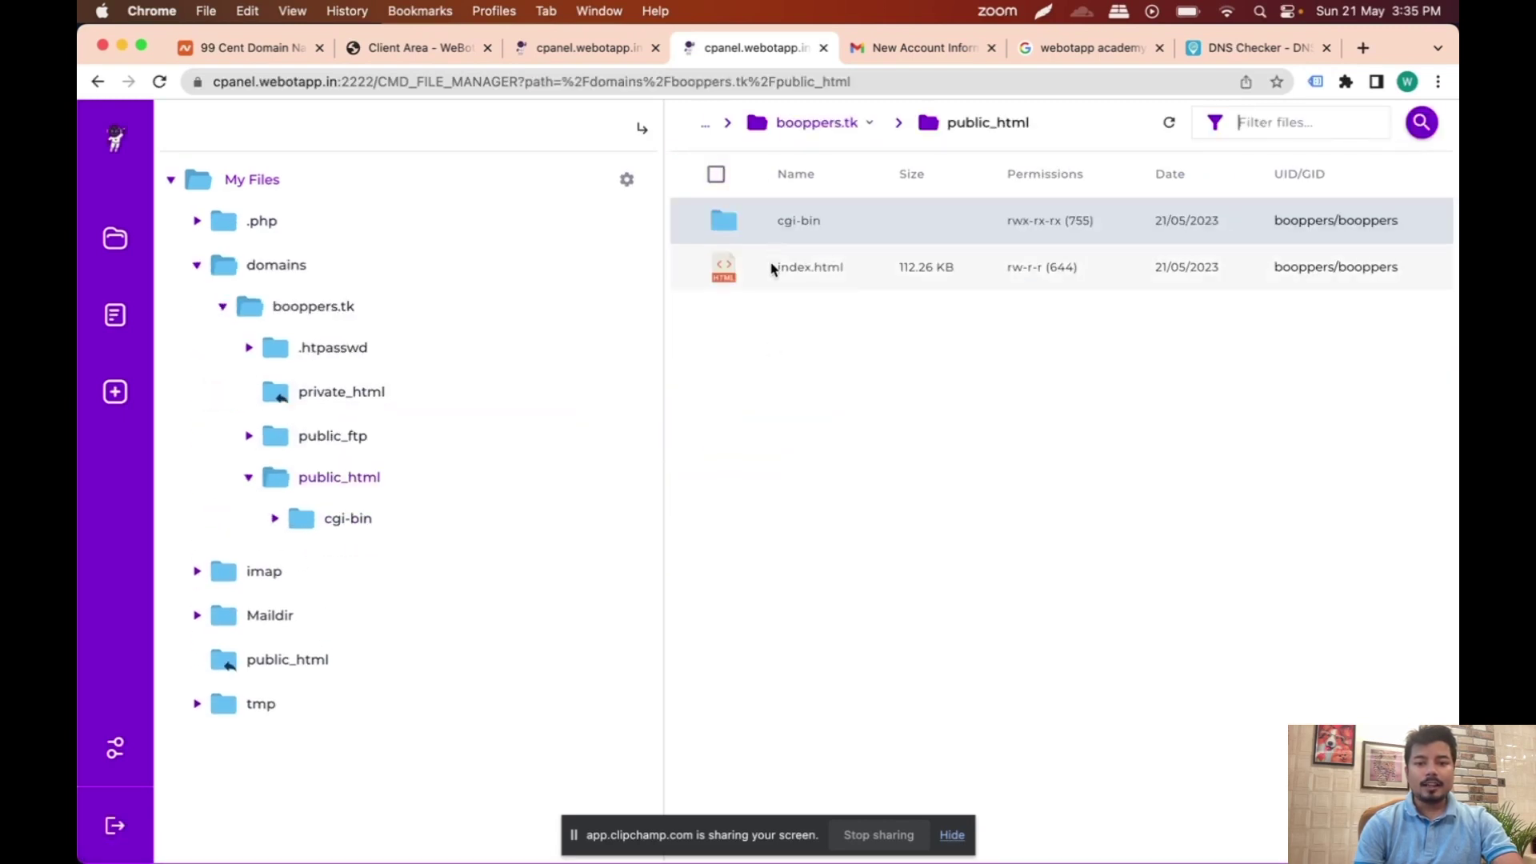
{"action": "double_click", "coordinate": [828, 273]}
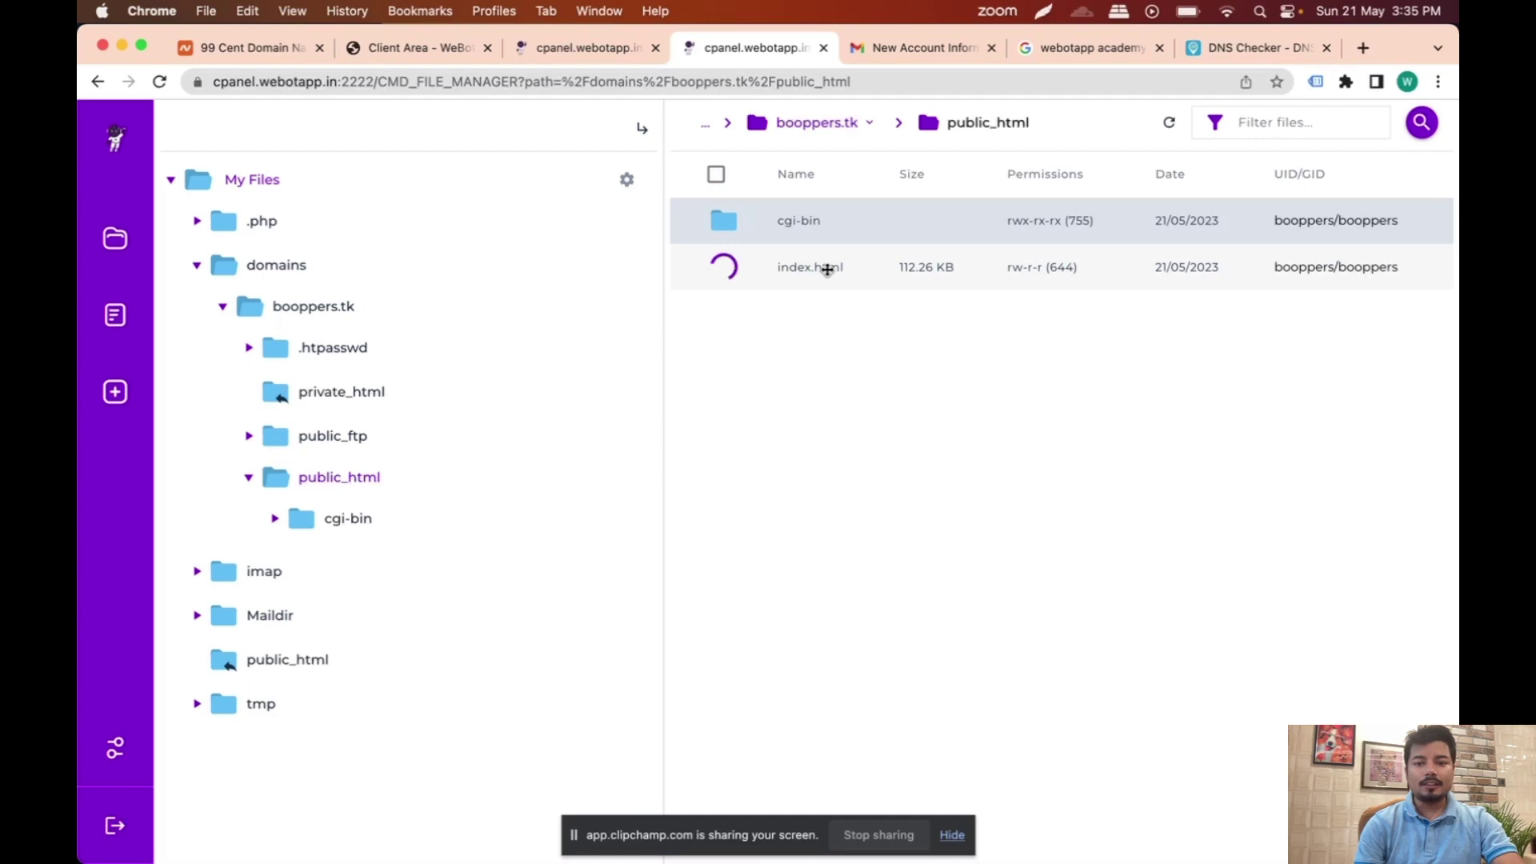
{"action": "scroll", "coordinate": [500, 544], "scroll_direction": "down", "scroll_amount": 10}
{"action": "scroll", "coordinate": [500, 544], "scroll_direction": "up", "scroll_amount": 10}
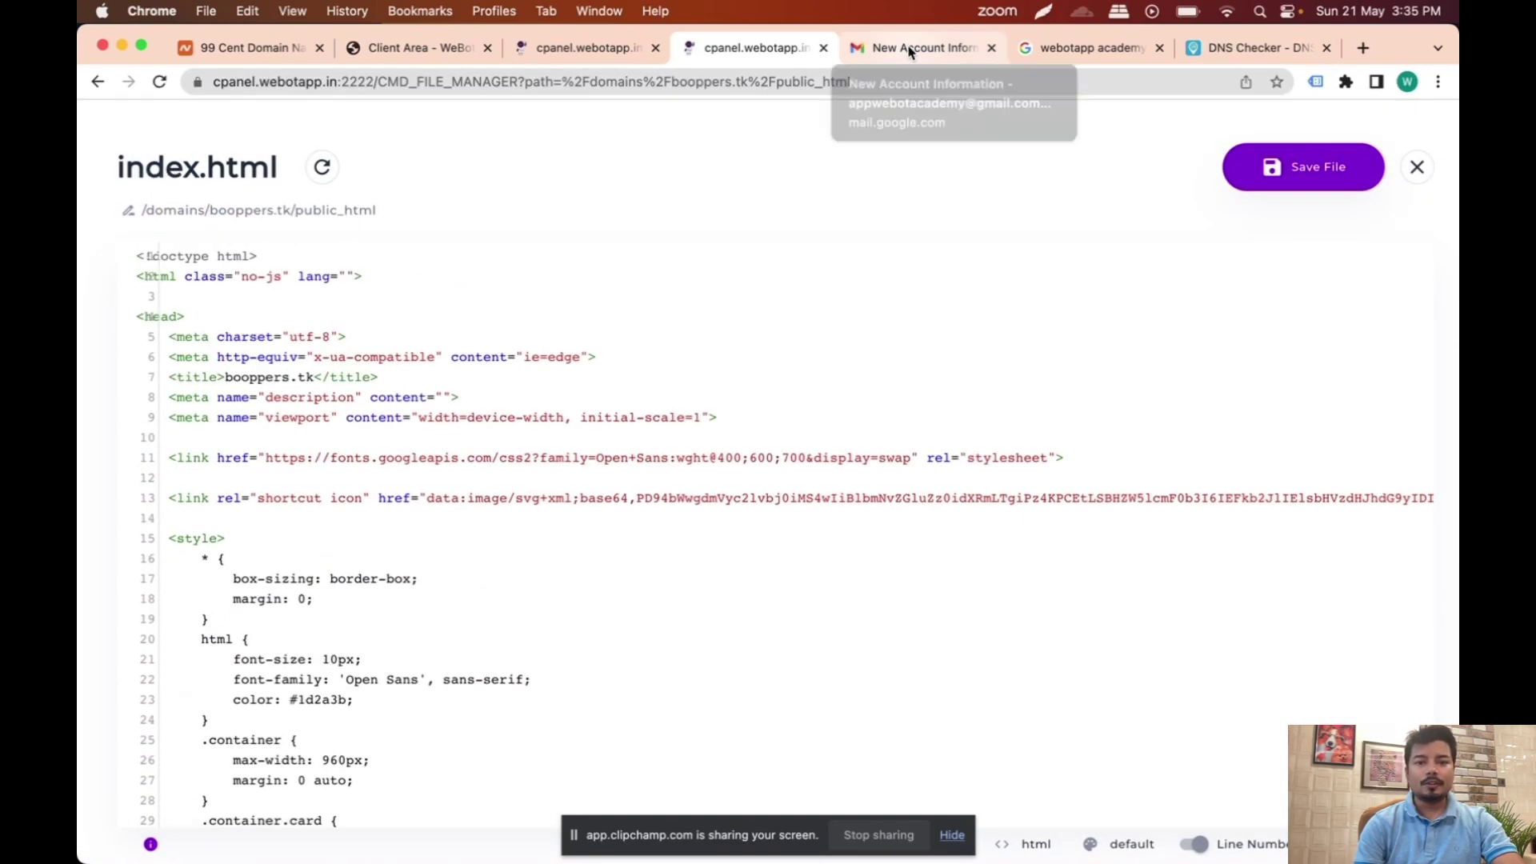
Step: Copy the domain part of the editor URL and paste it into the Google tab's address bar
{"action": "double_click", "coordinate": [679, 83]}
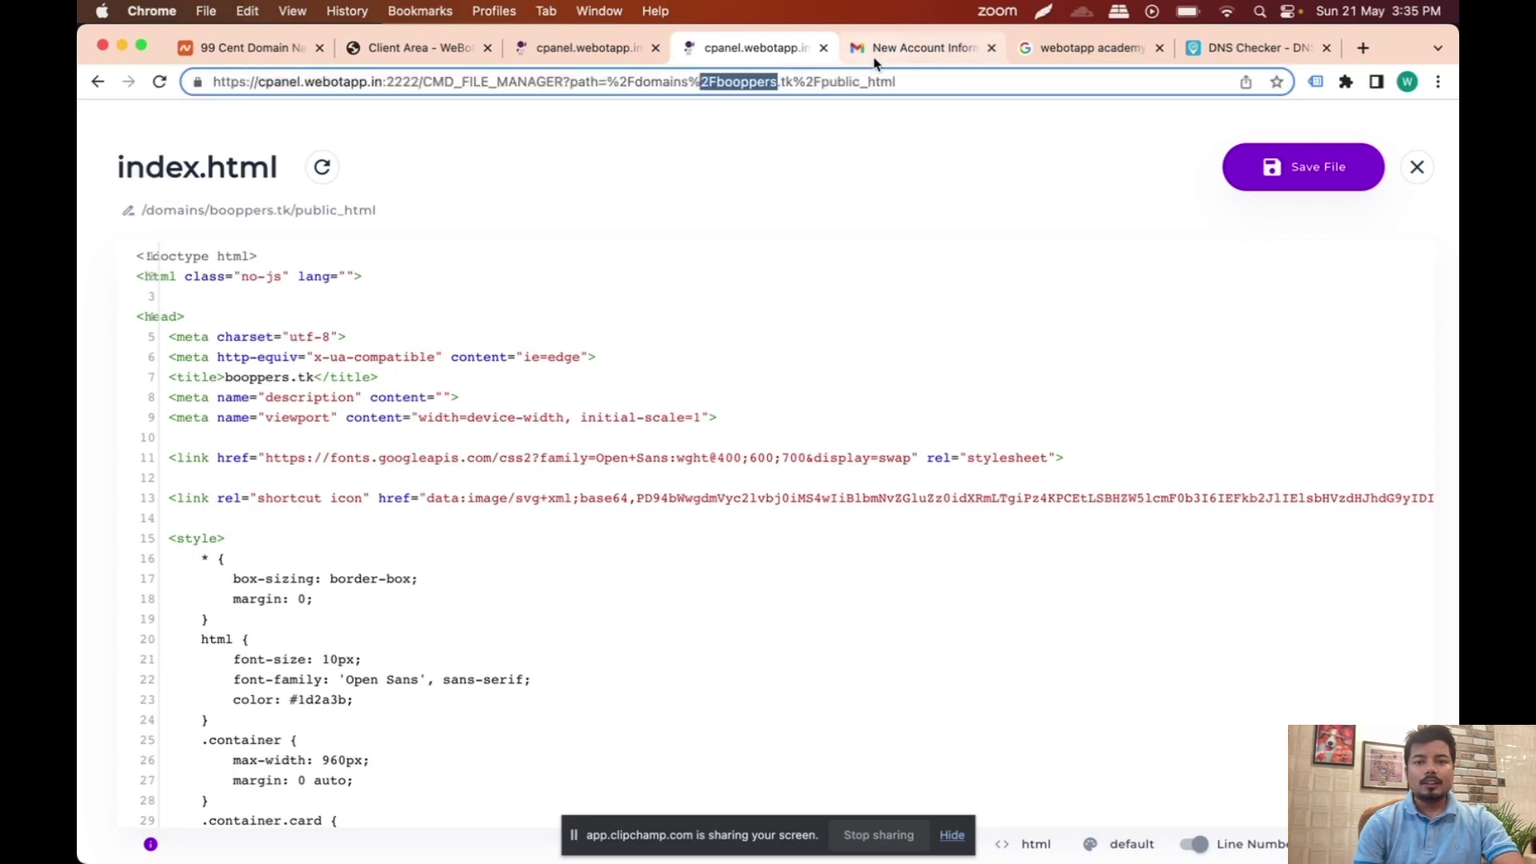
{"action": "left_click", "coordinate": [888, 48]}
{"action": "left_click", "coordinate": [1044, 50]}
{"action": "left_click", "coordinate": [845, 84]}
{"action": "type", "text": "2Fbooppers"}
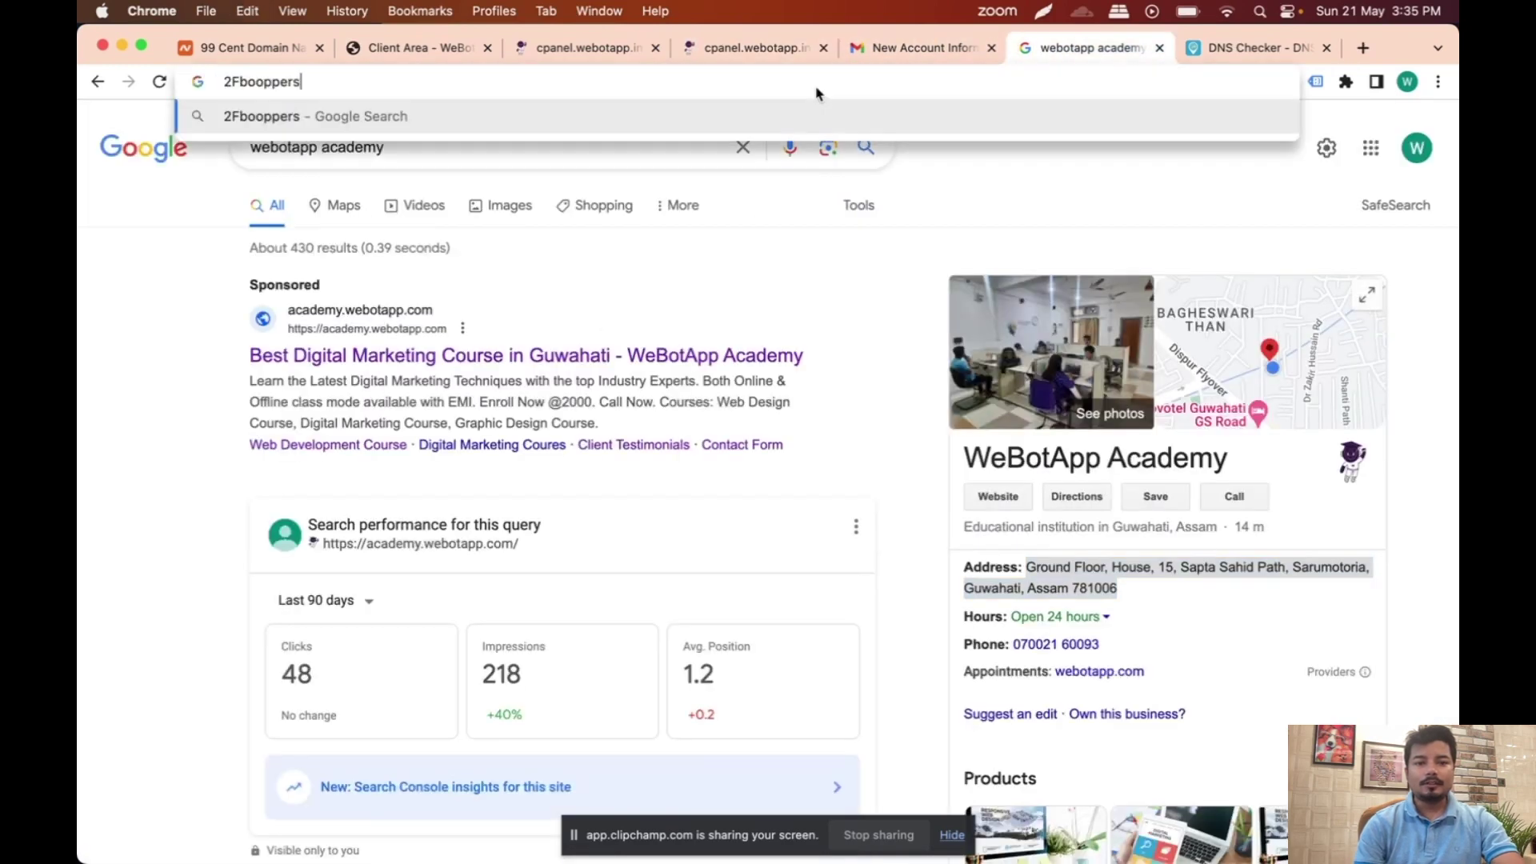
Step: Fix the pasted address to booppers.tk, load its placeholder page, then return to the editor
{"action": "type", "text": ".tk"}
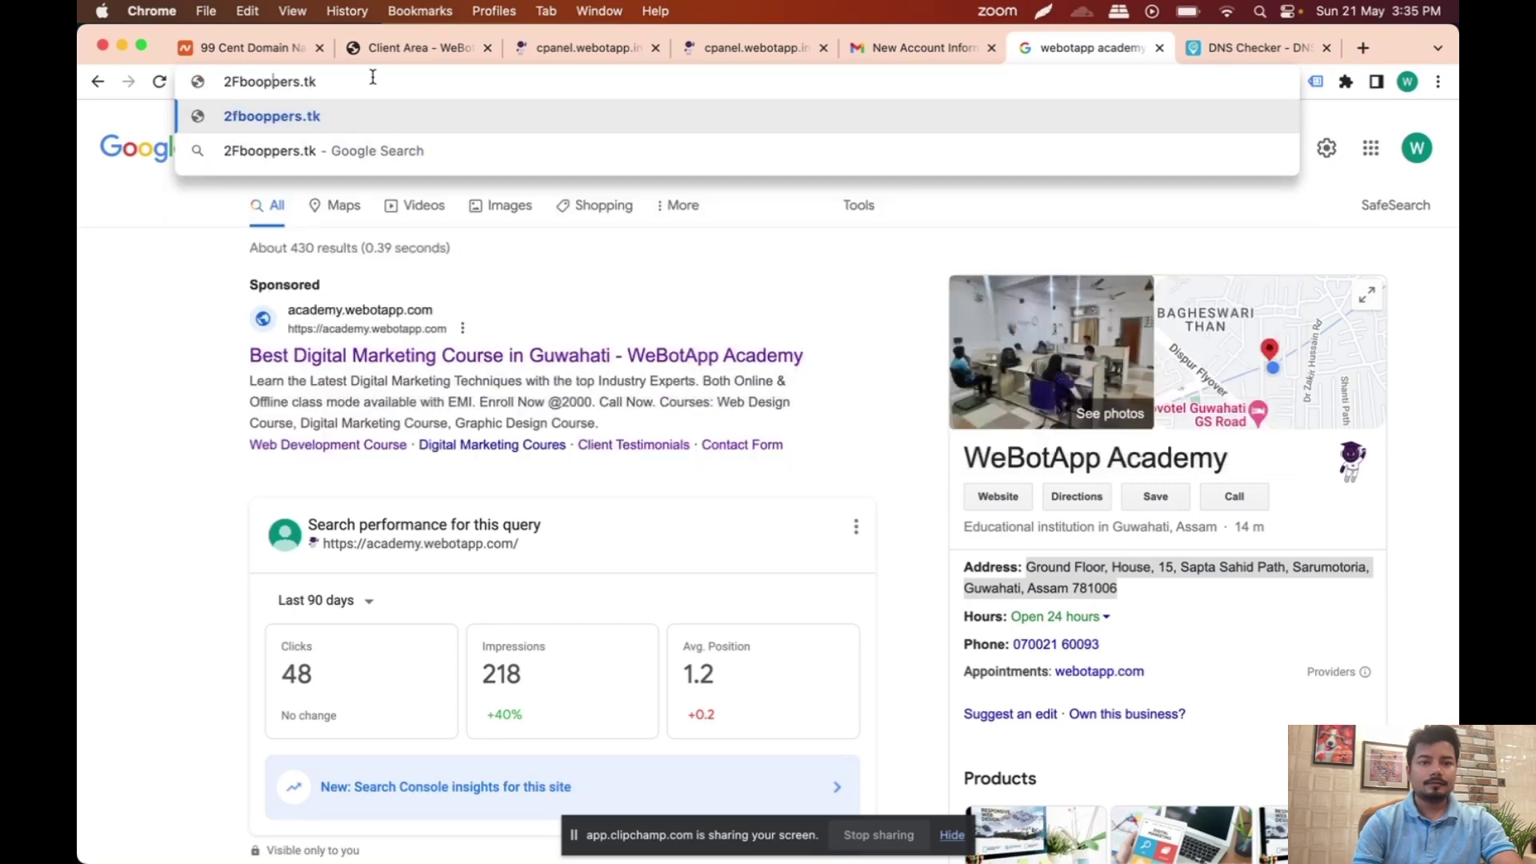
{"action": "key", "text": "BackSpace"}
{"action": "key", "text": "BackSpace"}
{"action": "key", "text": "Return"}
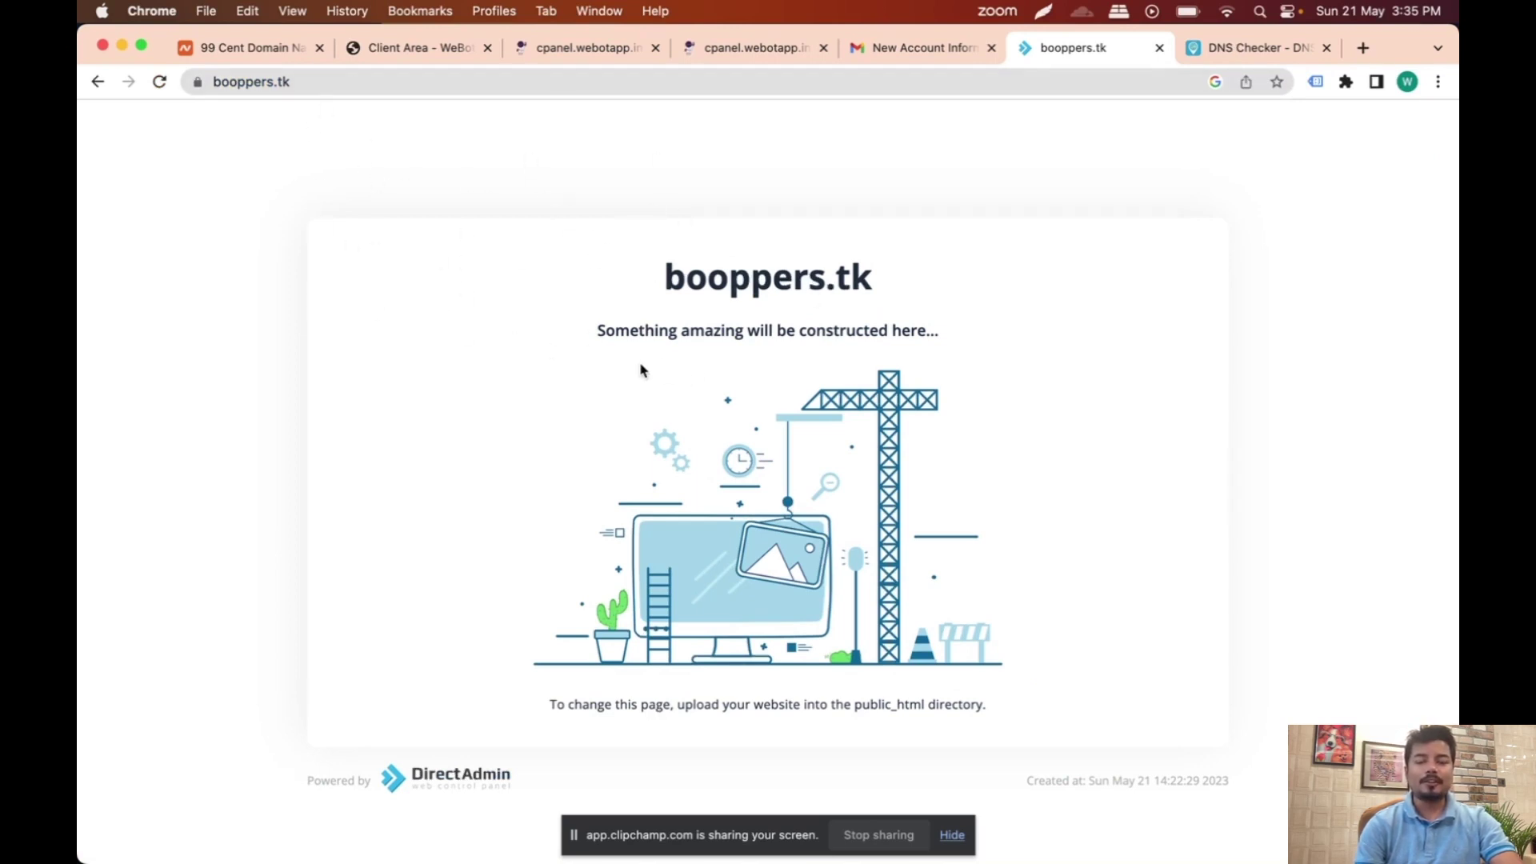
{"action": "left_click", "coordinate": [742, 50]}
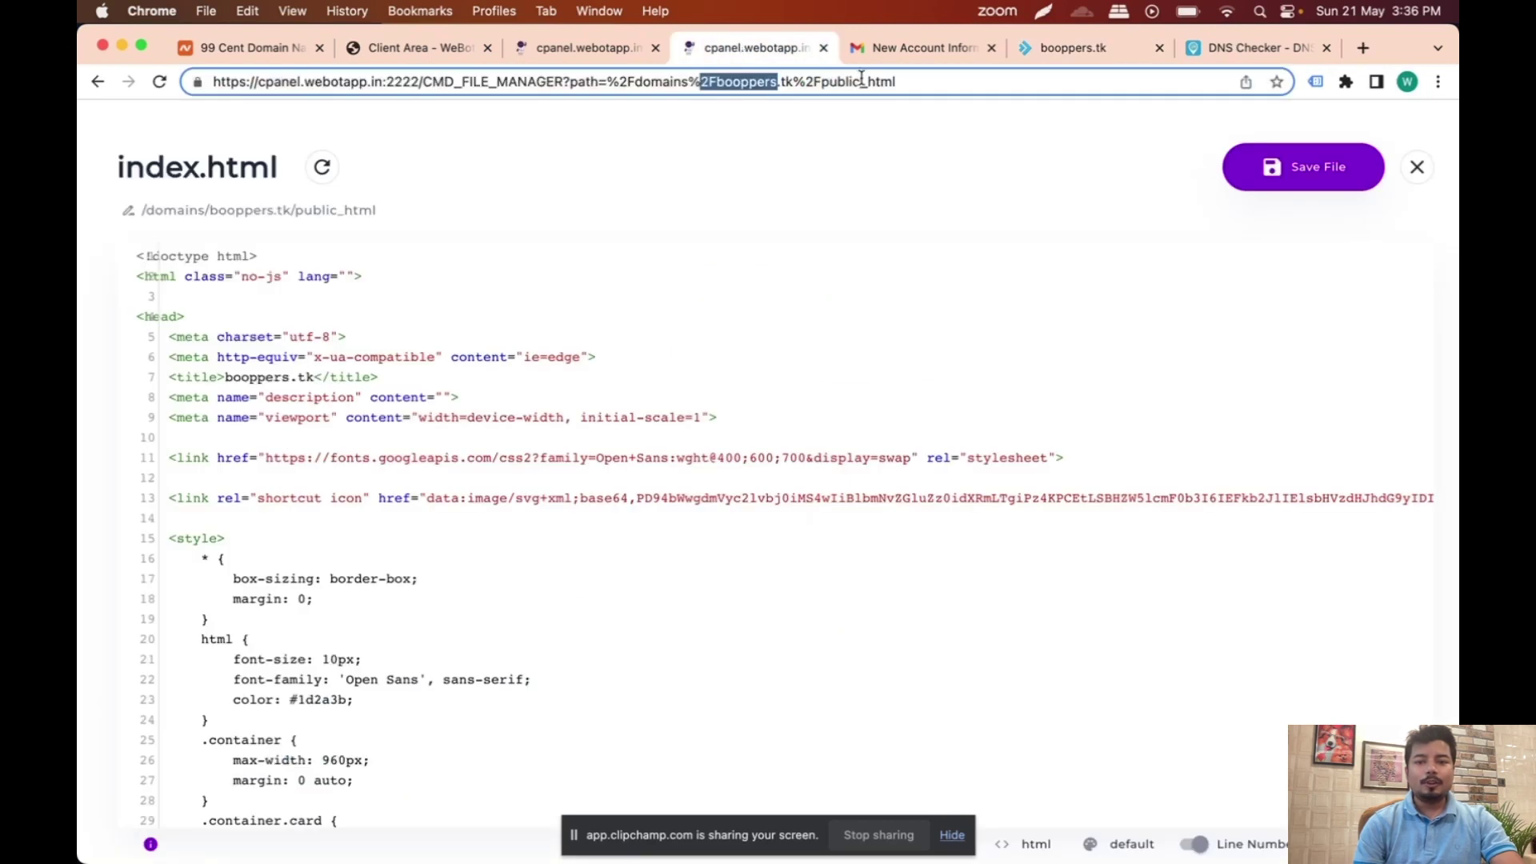
Step: Permanently delete cgi-bin and index.html from booppers.tk's public_html folder
{"action": "left_click", "coordinate": [1419, 165]}
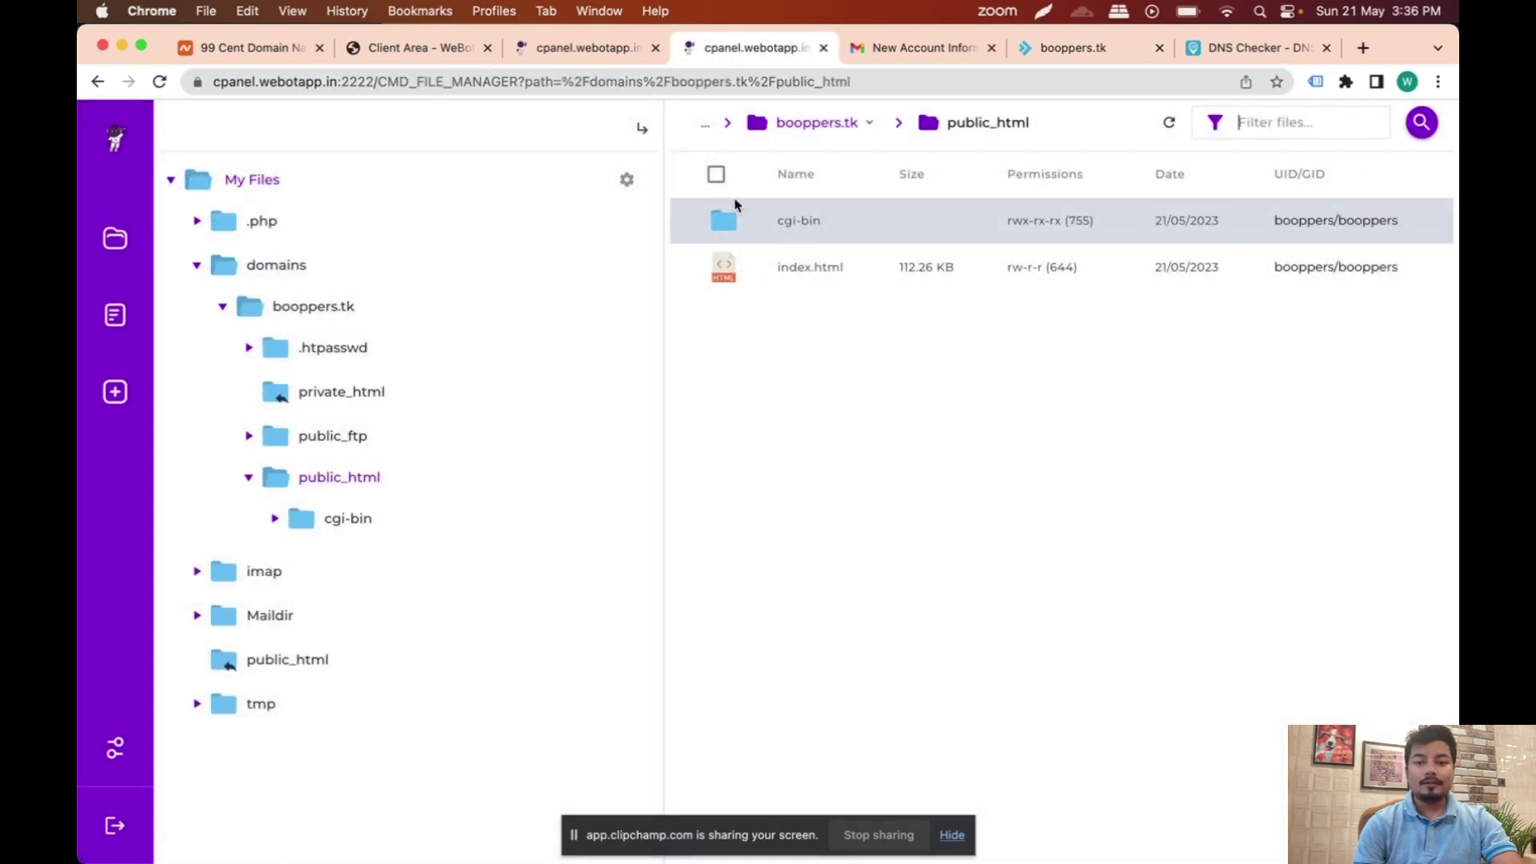
{"action": "left_click", "coordinate": [714, 176]}
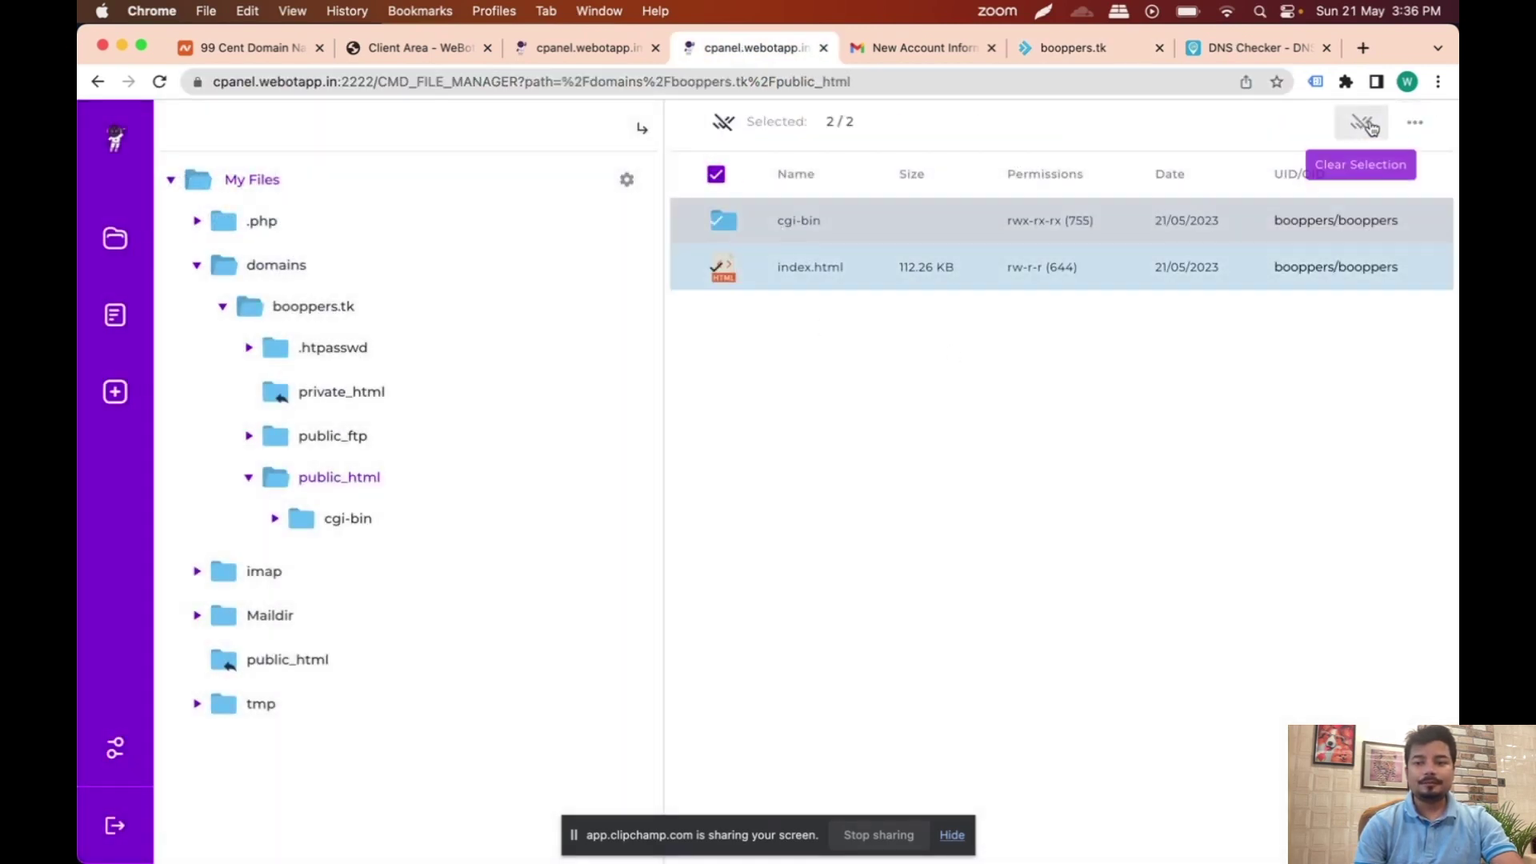
{"action": "left_click", "coordinate": [1415, 122]}
{"action": "left_click", "coordinate": [1233, 298]}
{"action": "left_click", "coordinate": [522, 599]}
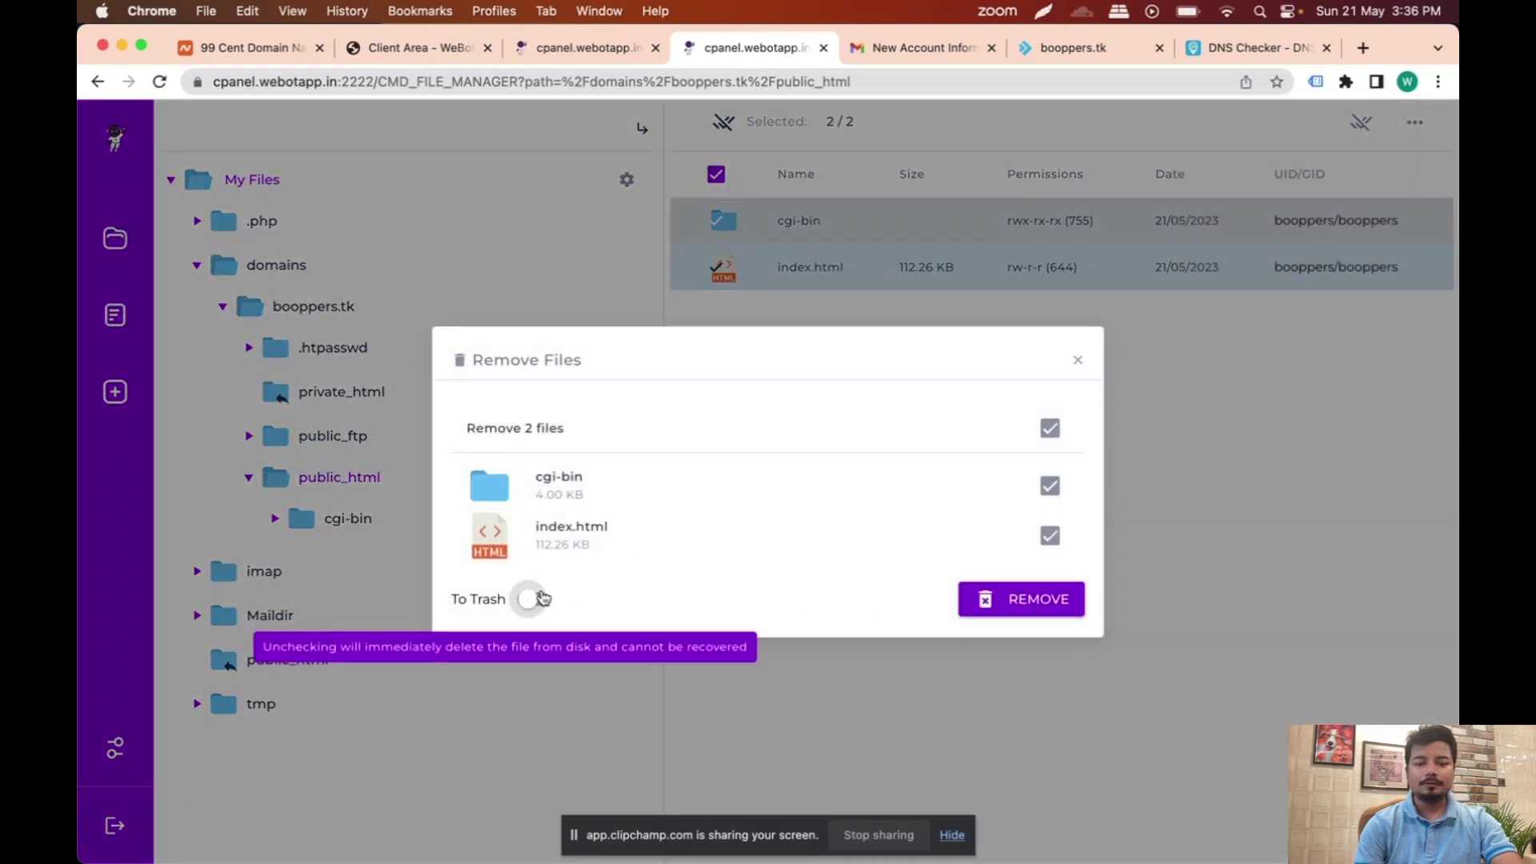
{"action": "left_click", "coordinate": [1022, 596]}
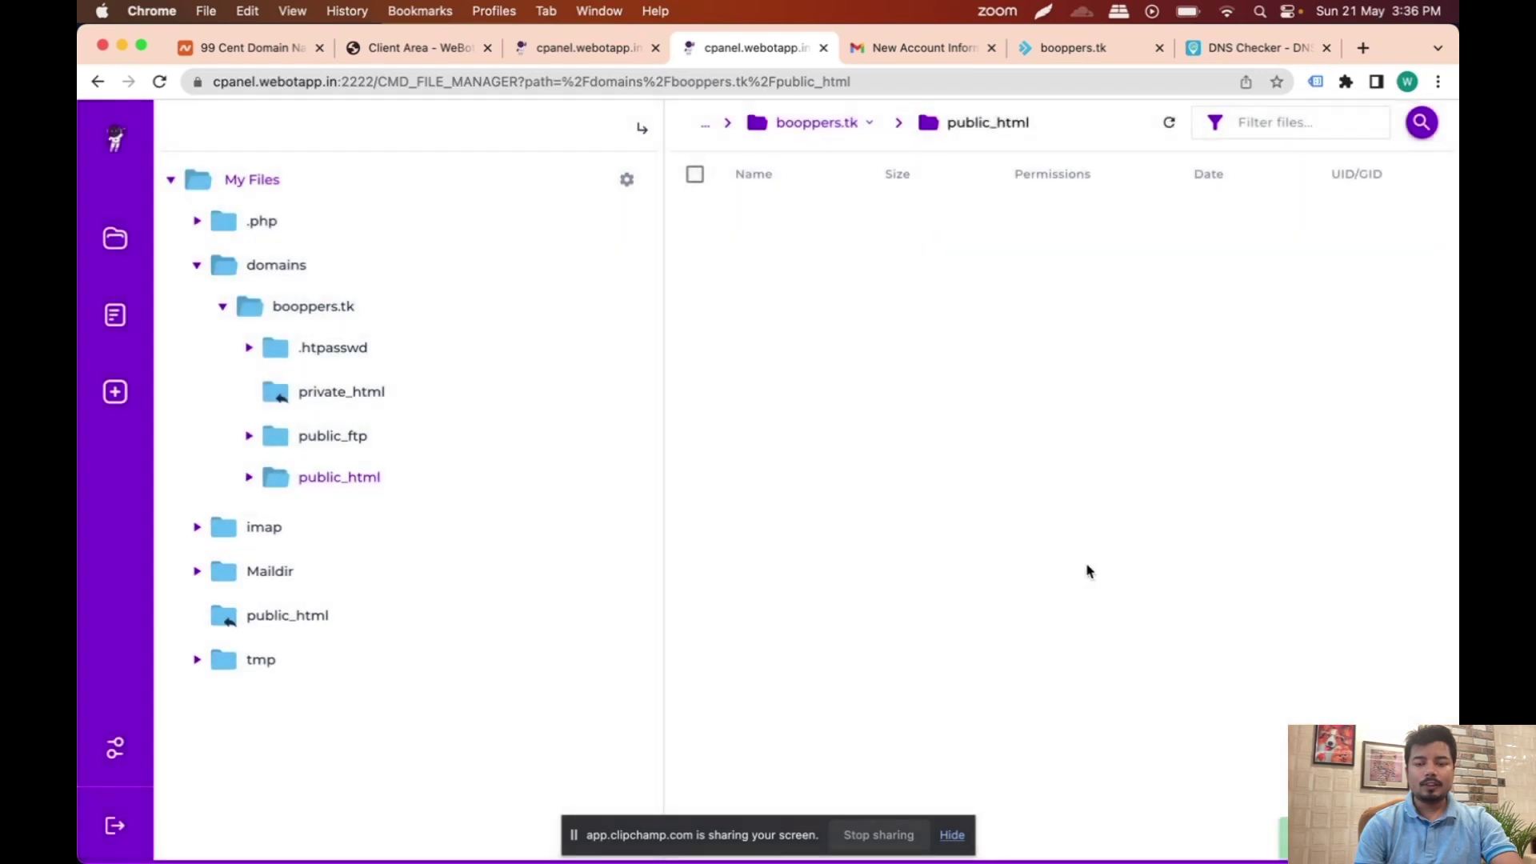
Step: Enter the macOS account password to approve the Application Manager request
{"action": "mouse_move", "coordinate": [970, 814]}
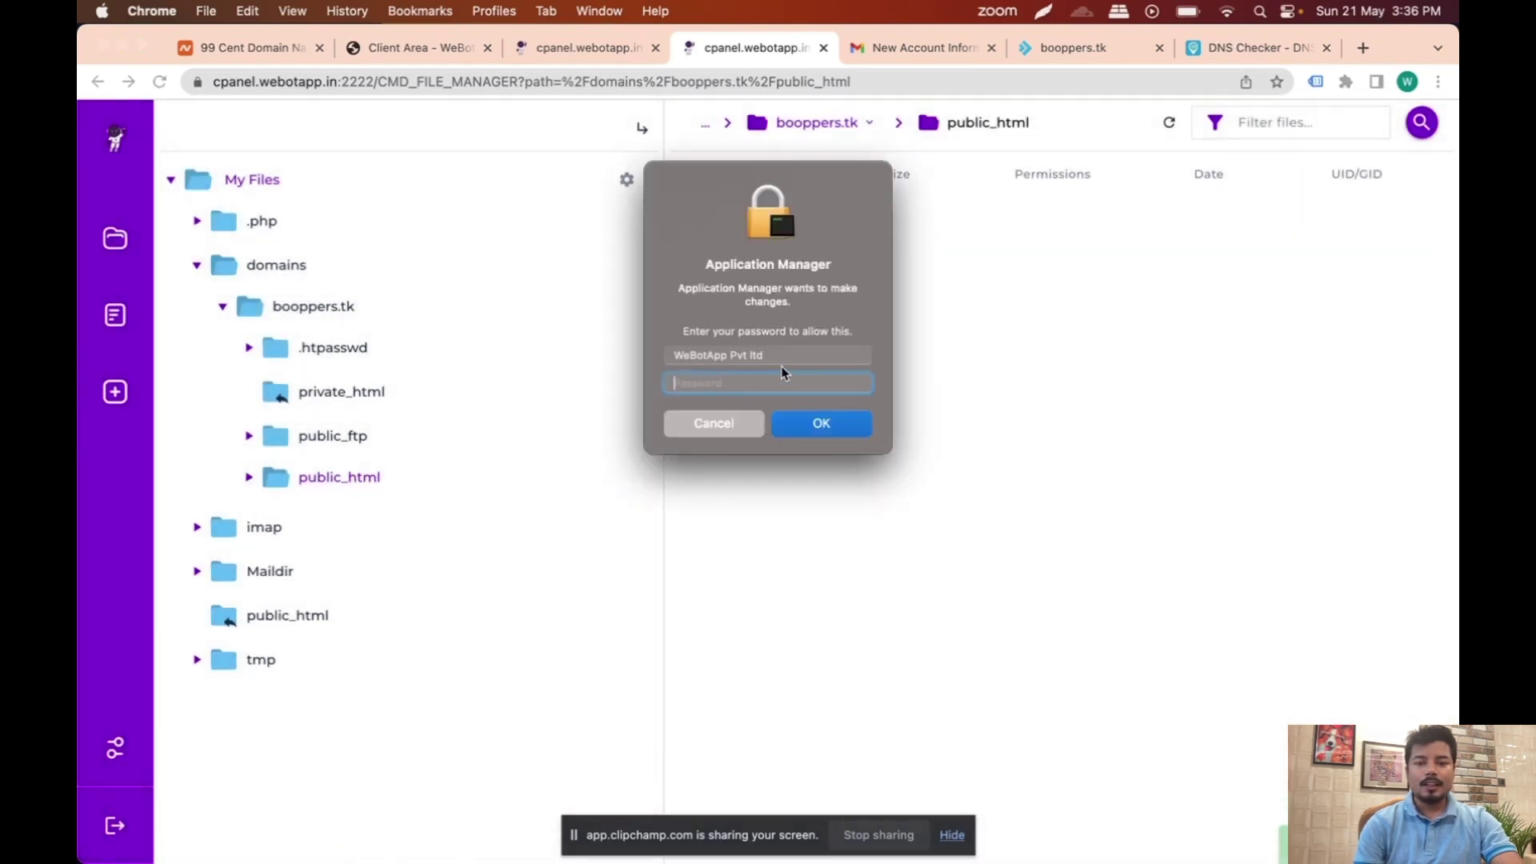
{"action": "type", "text": "•••••••••••••••"}
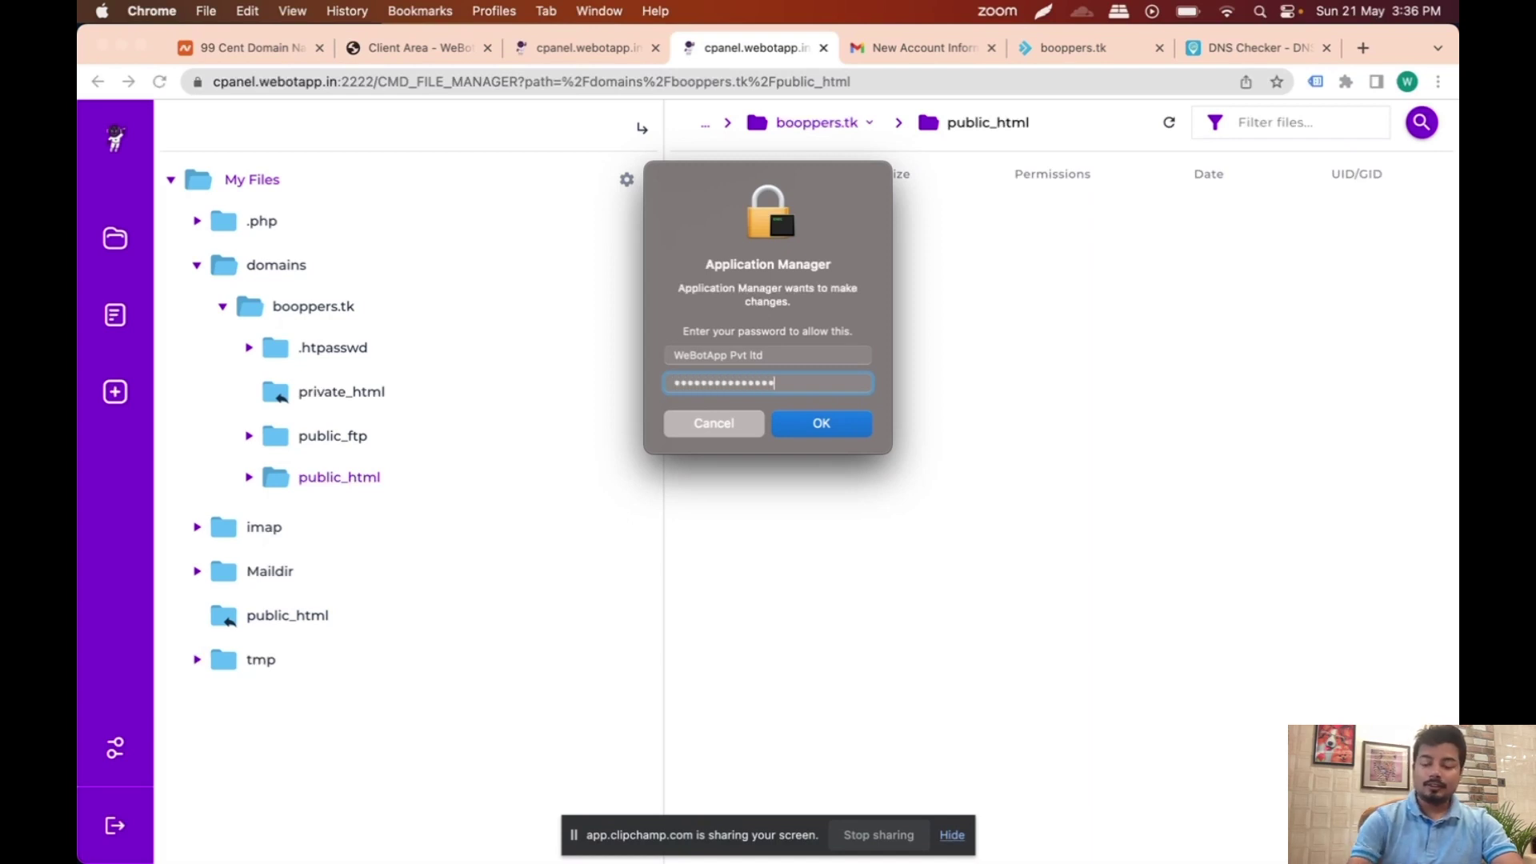
{"action": "key", "text": "Return"}
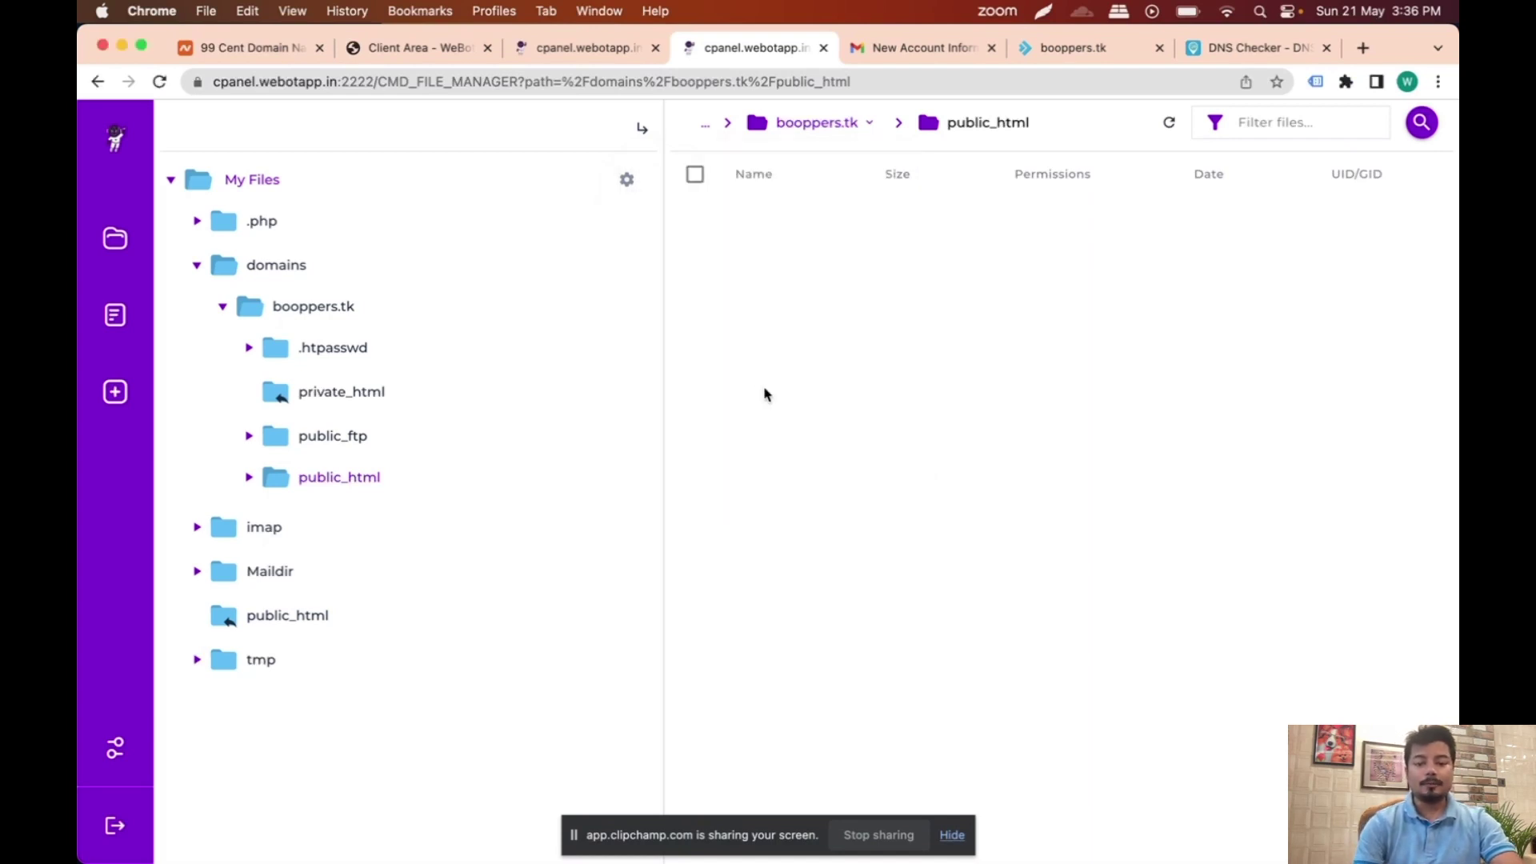
{"action": "left_click", "coordinate": [953, 835]}
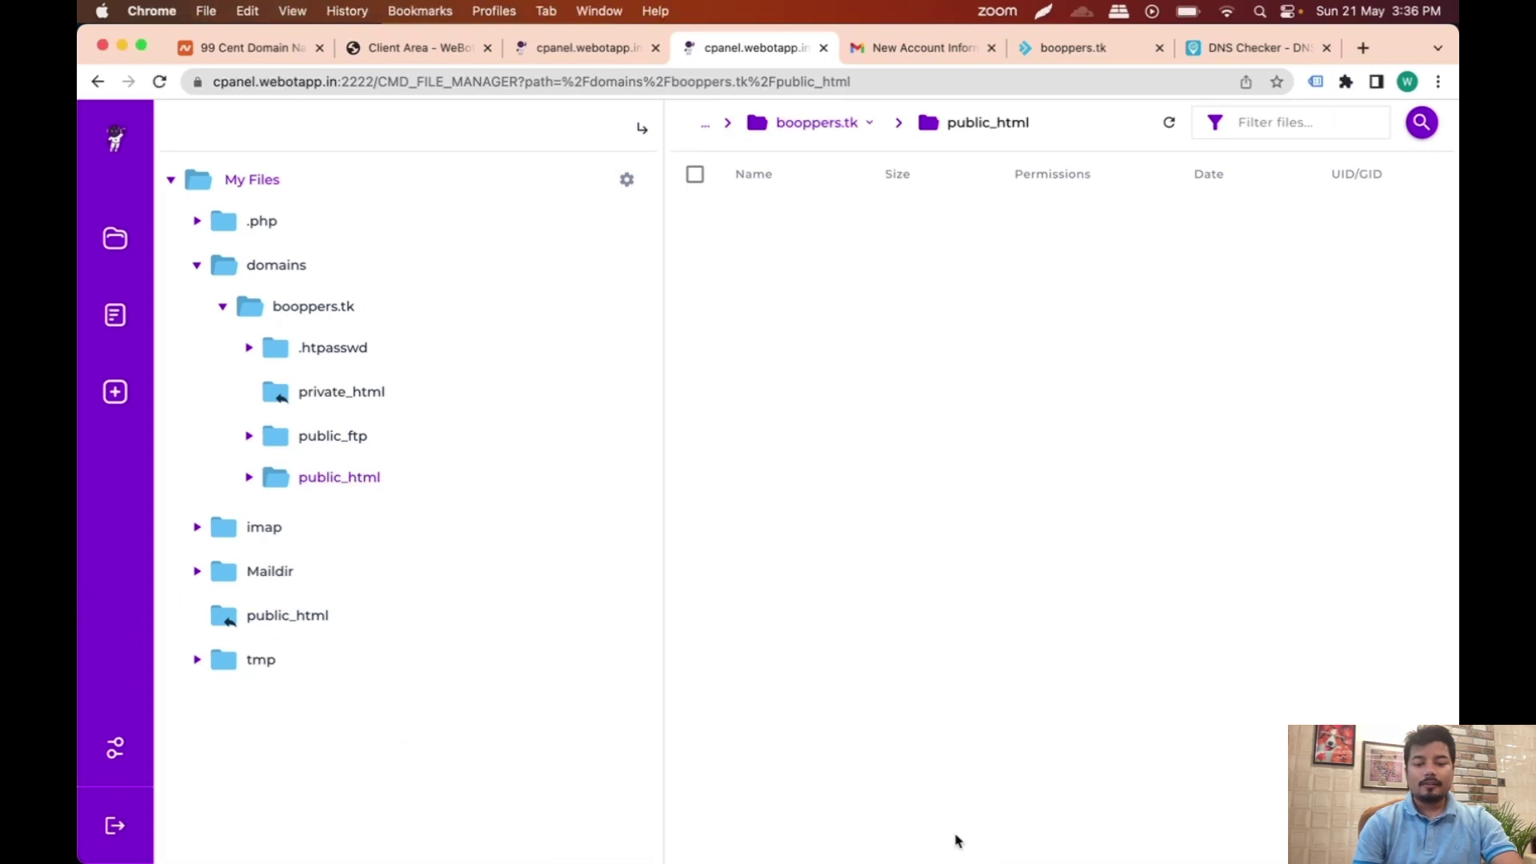
Step: Try to bring up the manager-osx app through Mission Control and the Dock
{"action": "mouse_move", "coordinate": [1028, 855]}
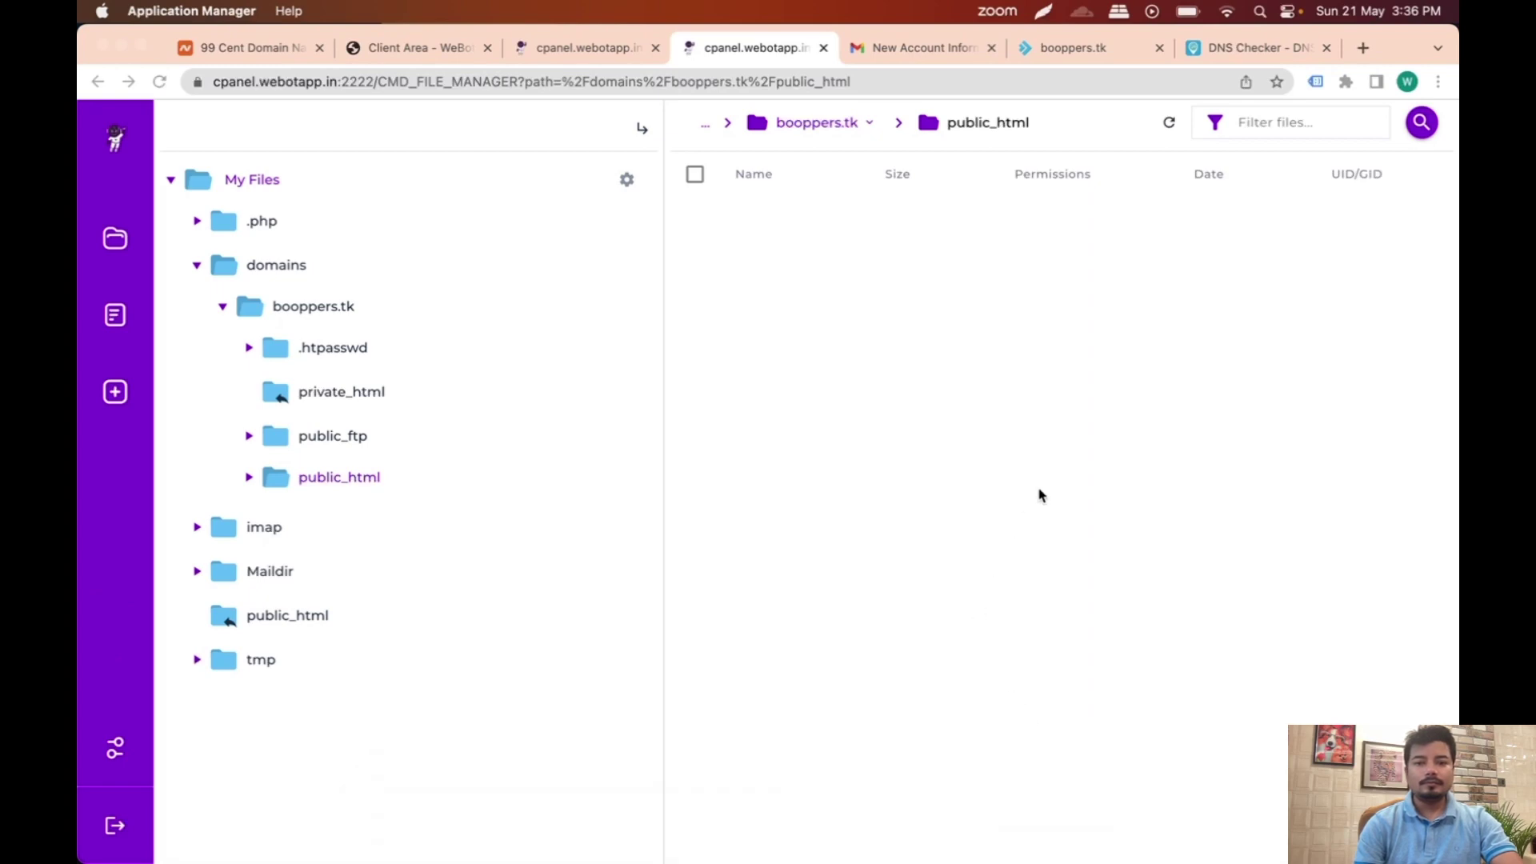
{"action": "key", "text": "ctrl+Up"}
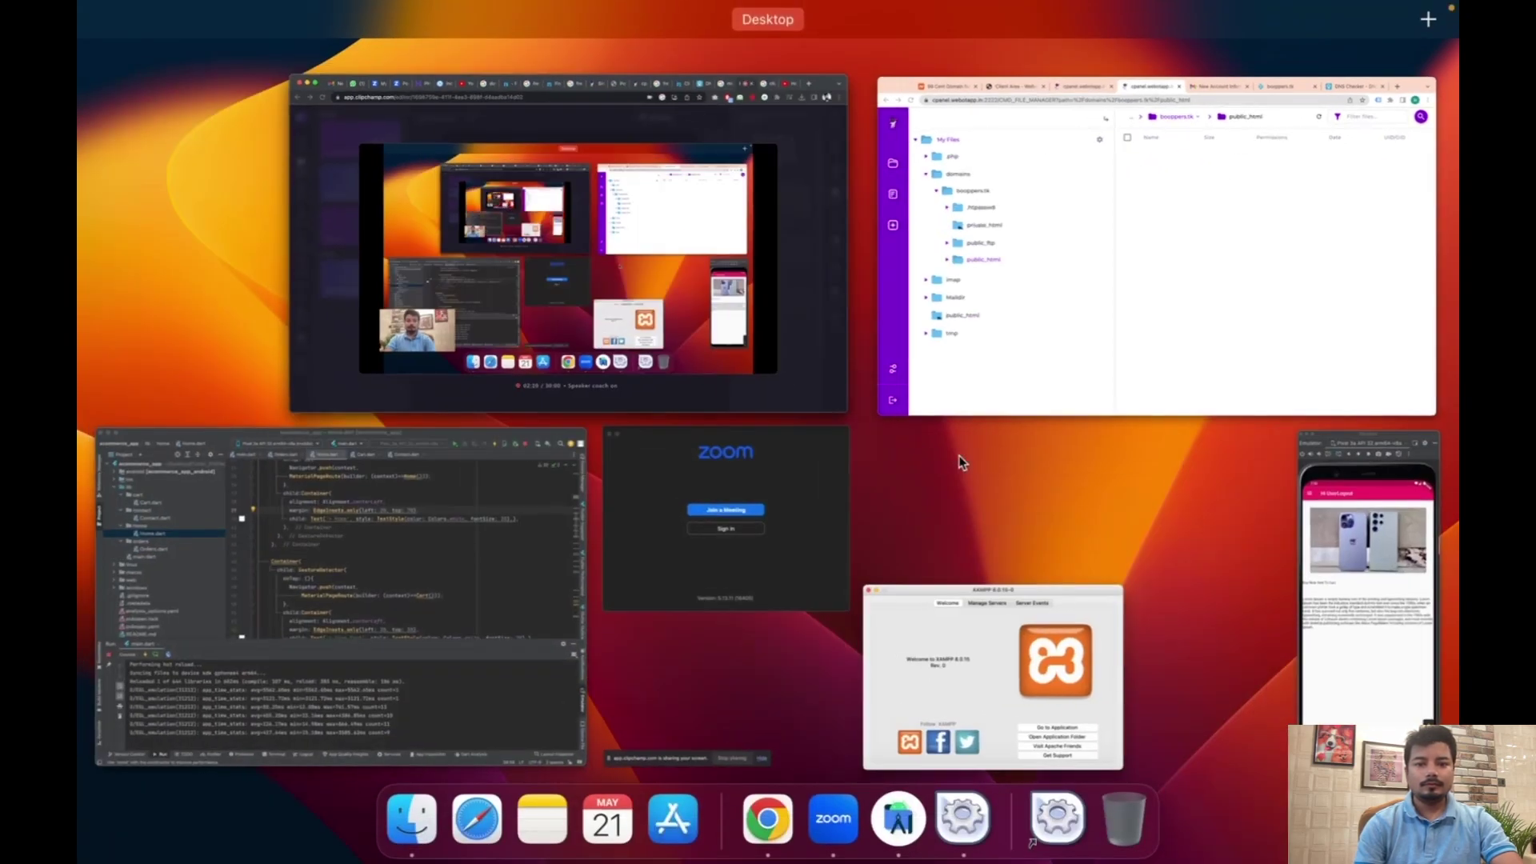
{"action": "key", "text": "ctrl+Up"}
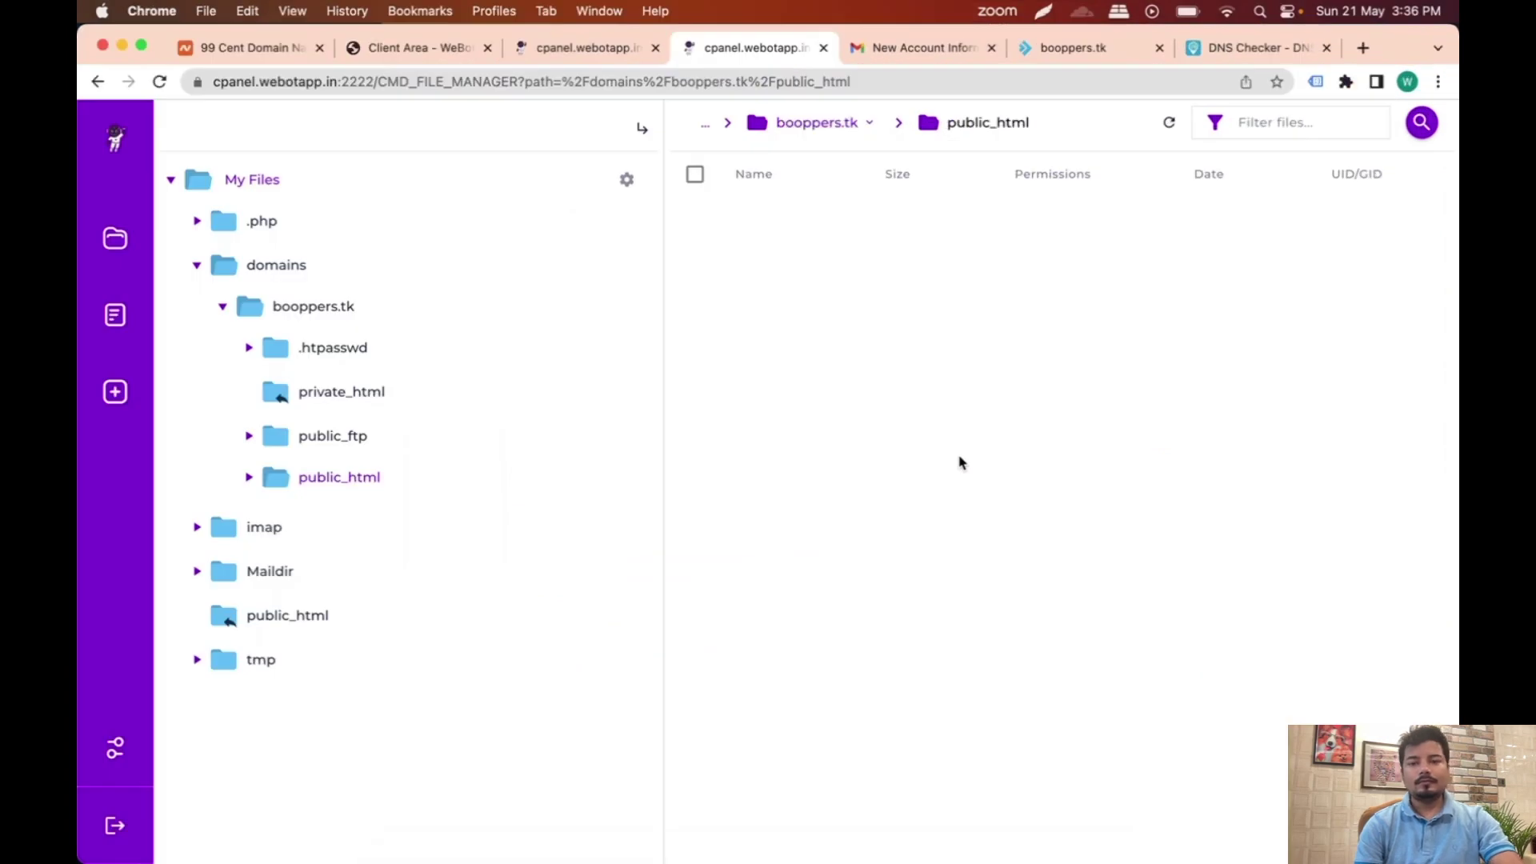
{"action": "left_click", "coordinate": [1057, 818]}
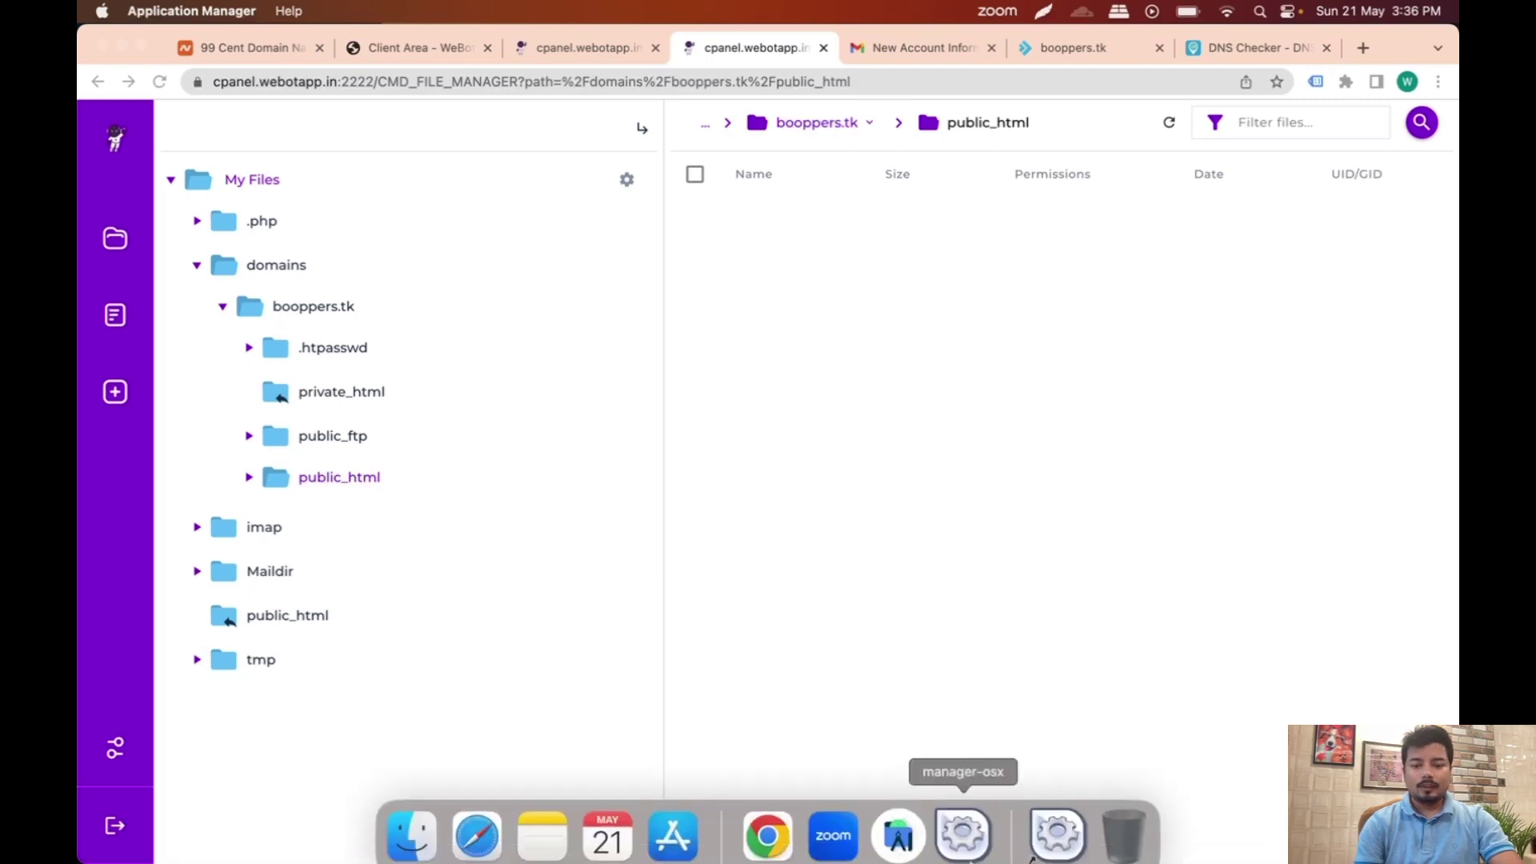
{"action": "key", "text": "ctrl+Up"}
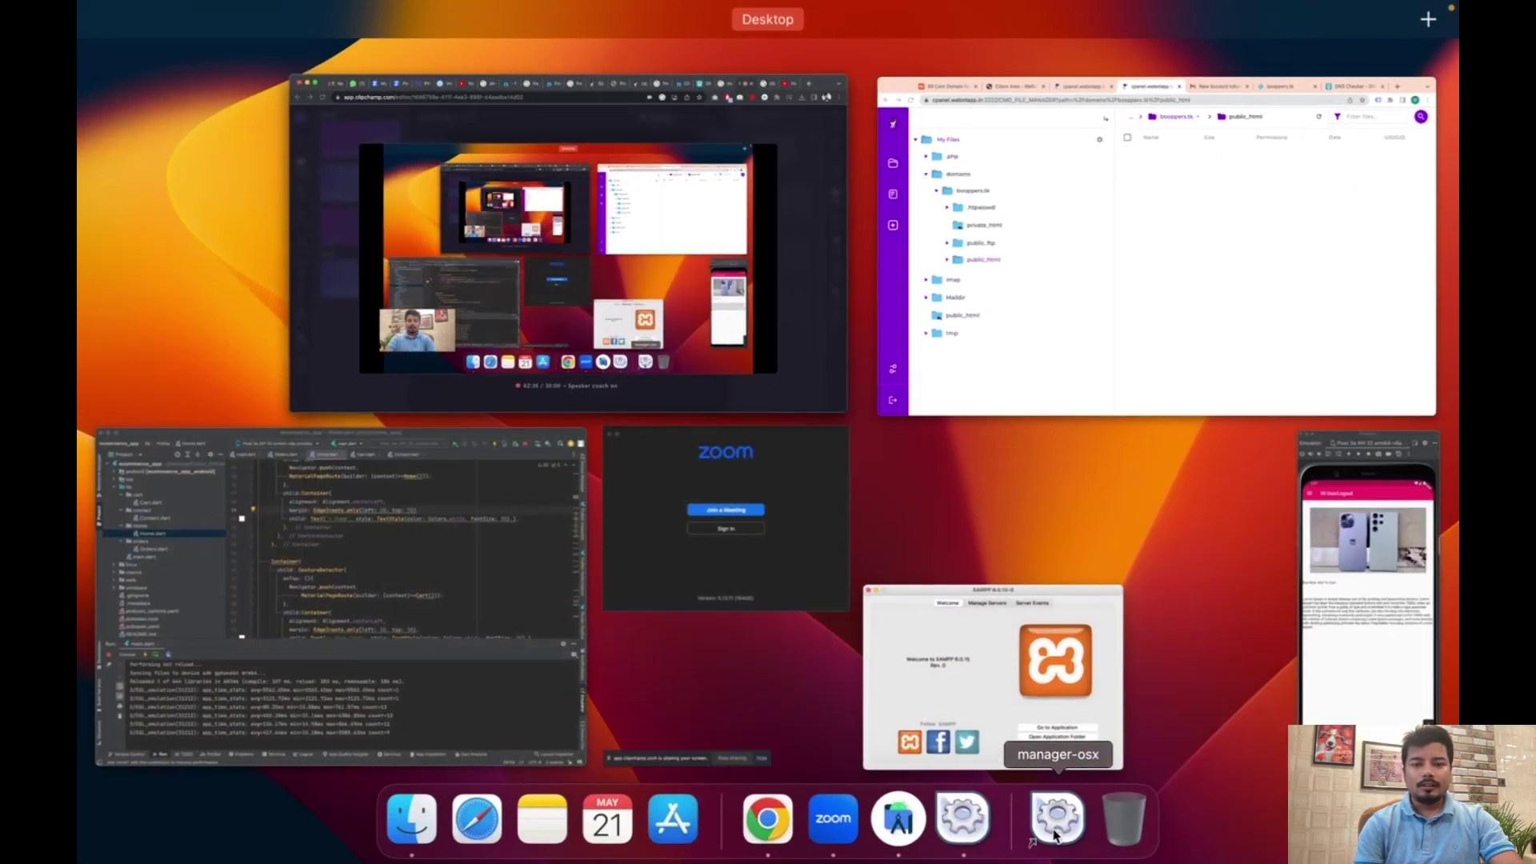
{"action": "key", "text": "ctrl+Up"}
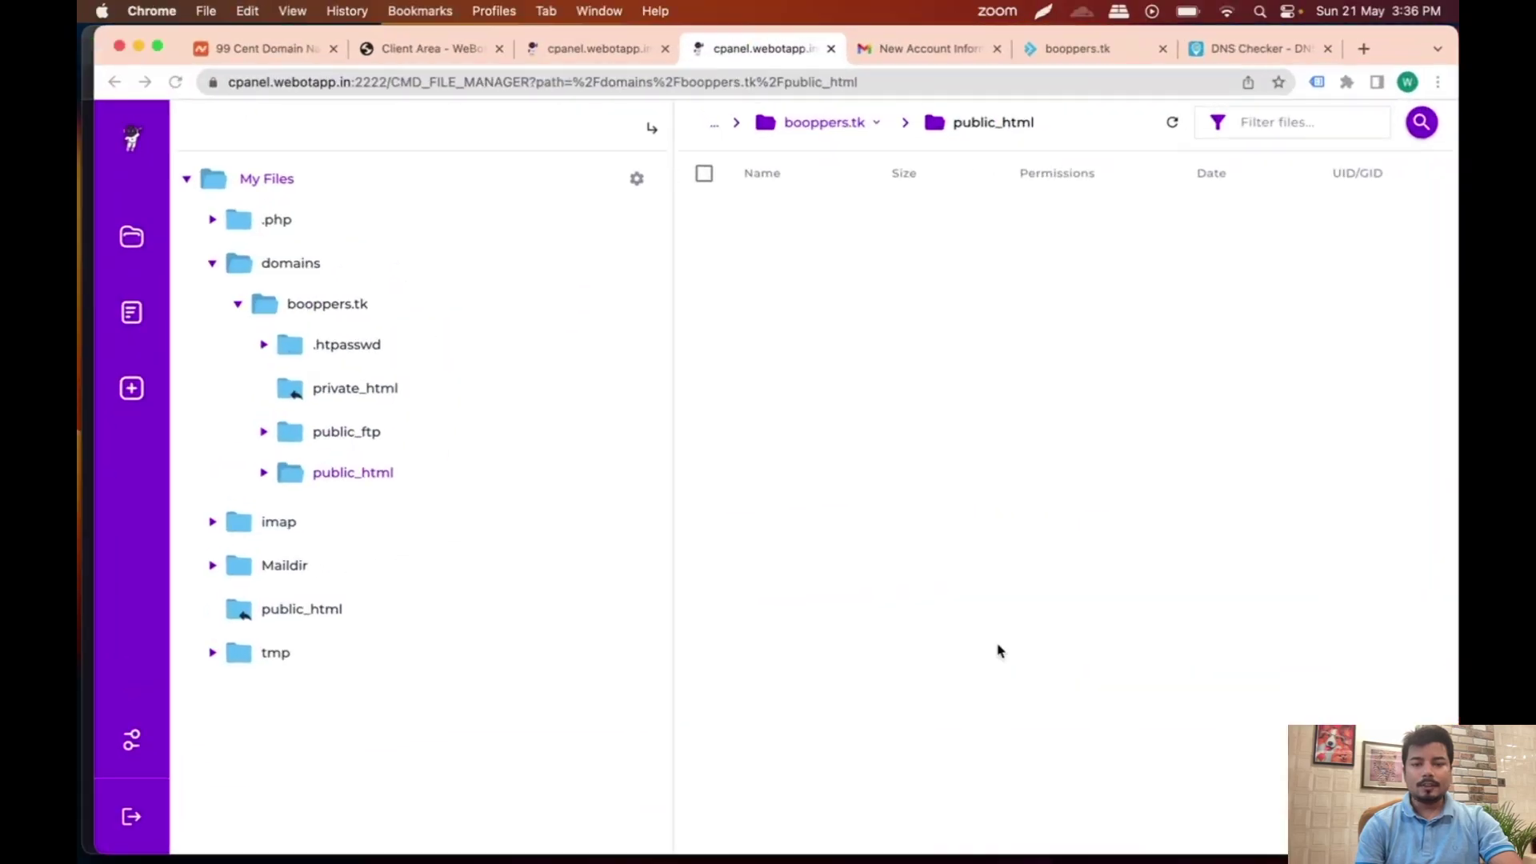
{"action": "left_click", "coordinate": [962, 829]}
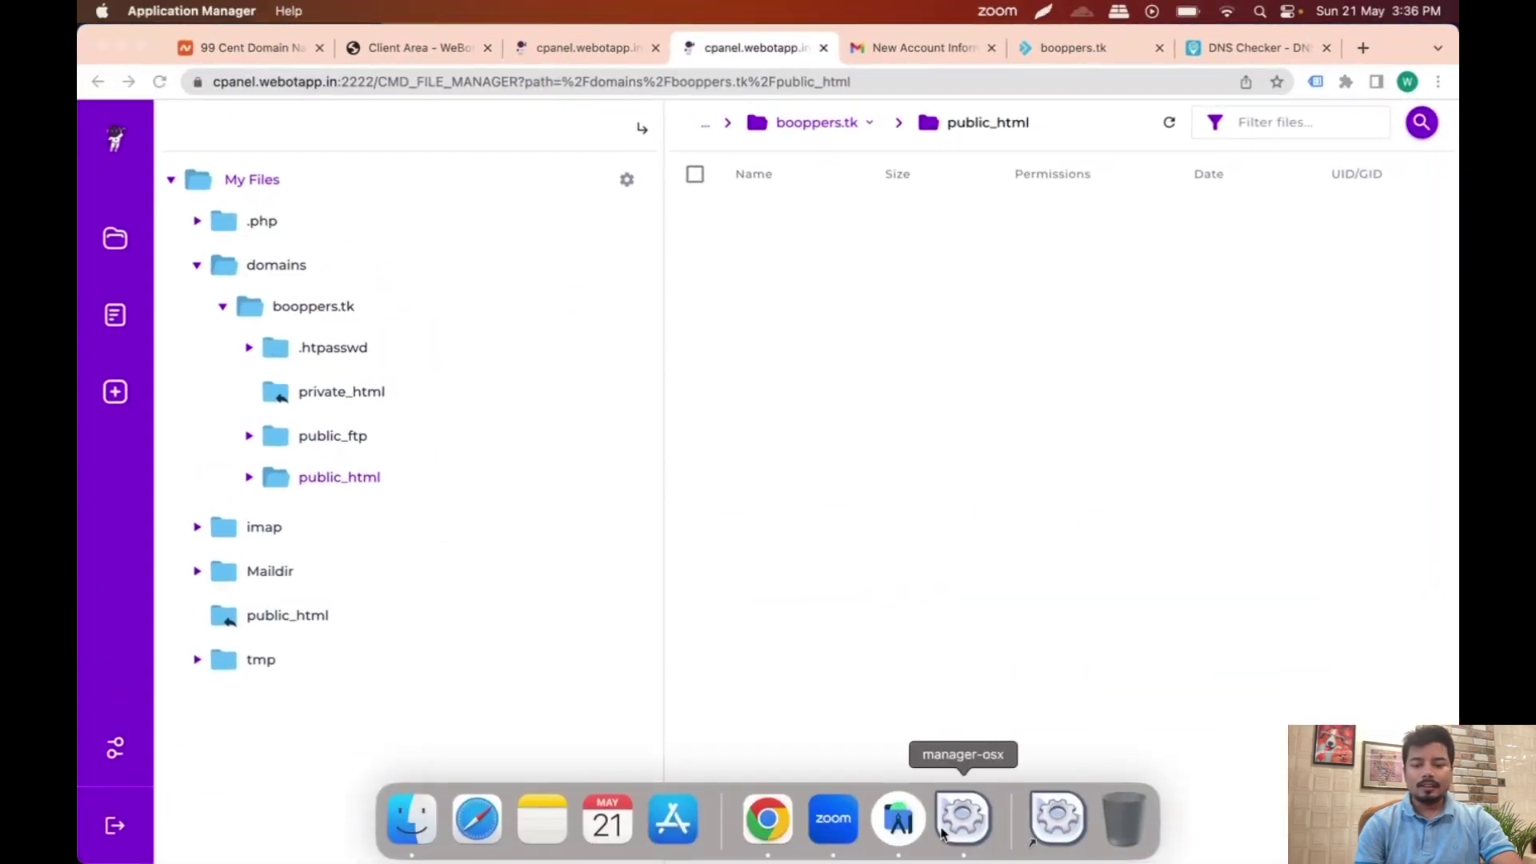
{"action": "key", "text": "ctrl+Up"}
{"action": "key", "text": "ctrl+Up"}
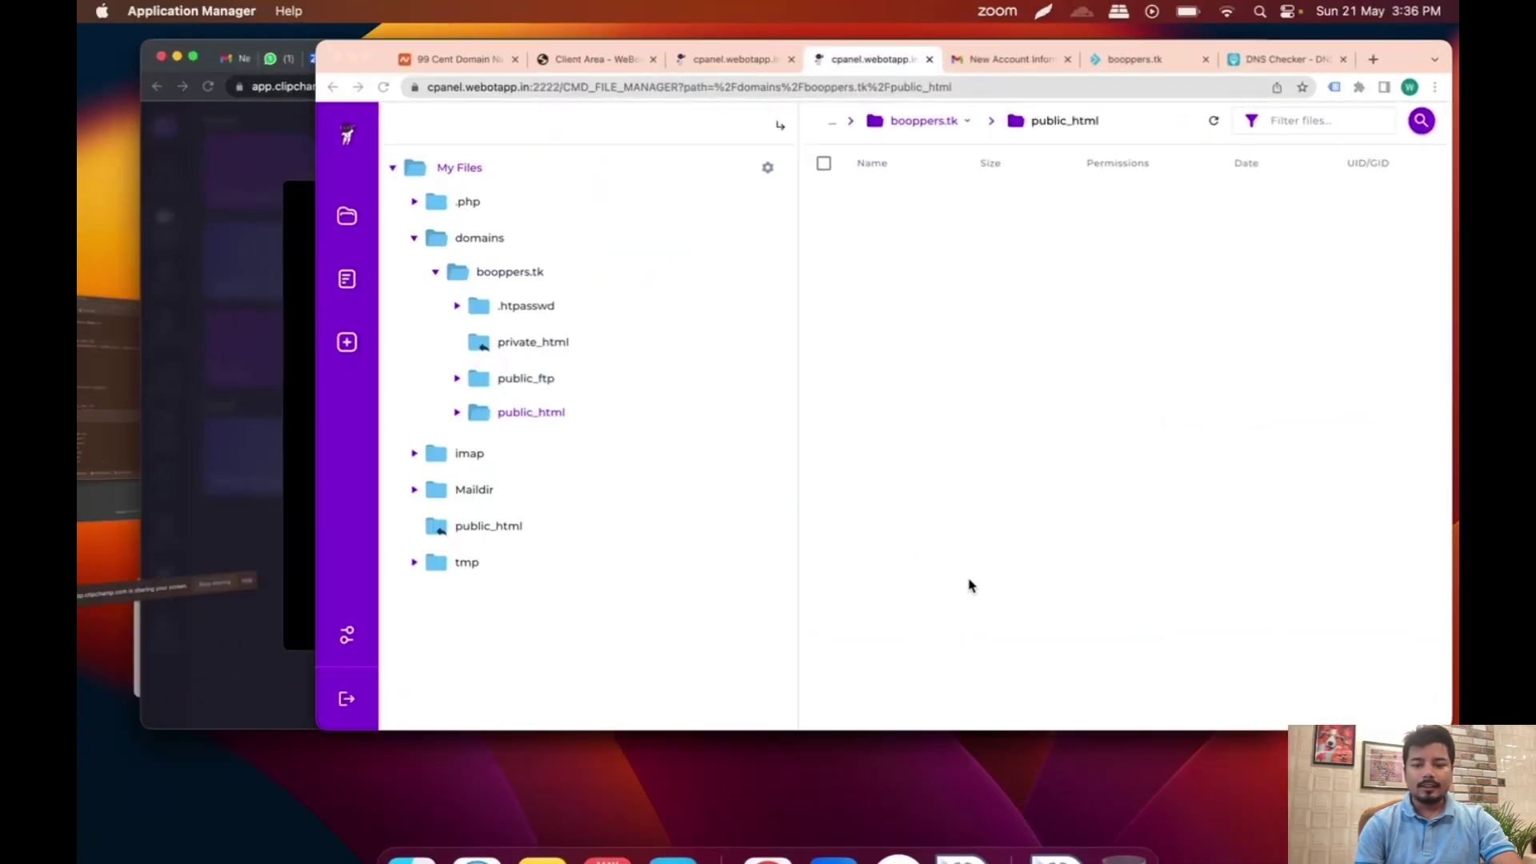
{"action": "key", "text": "ctrl+Up"}
{"action": "key", "text": "ctrl+Up"}
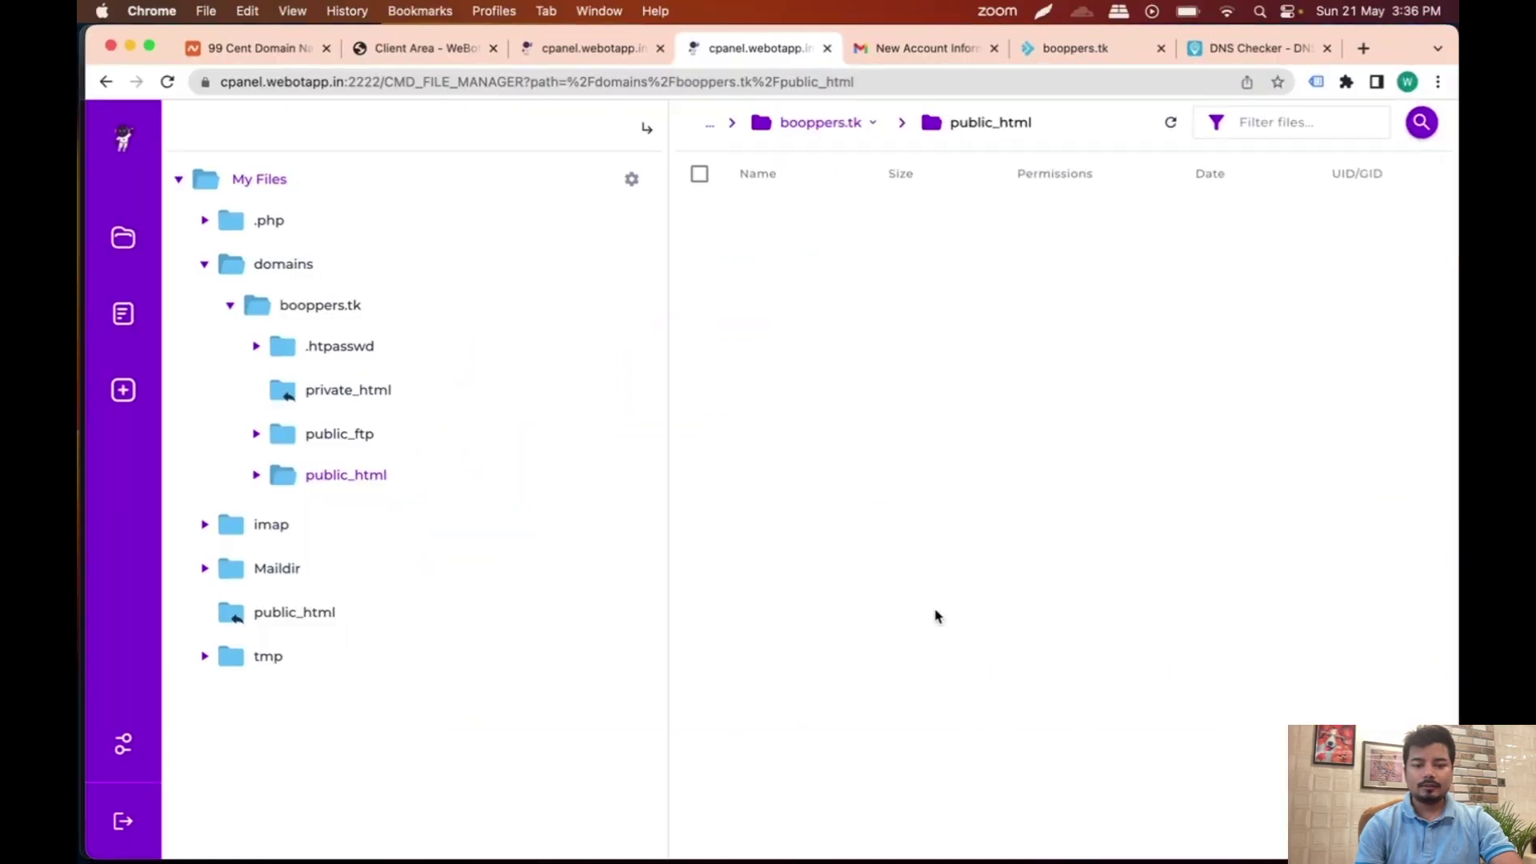
Step: Open manager-osx from its Dock menu, minimise Chrome and bring the XAMPP window forward
{"action": "right_click", "coordinate": [1048, 810]}
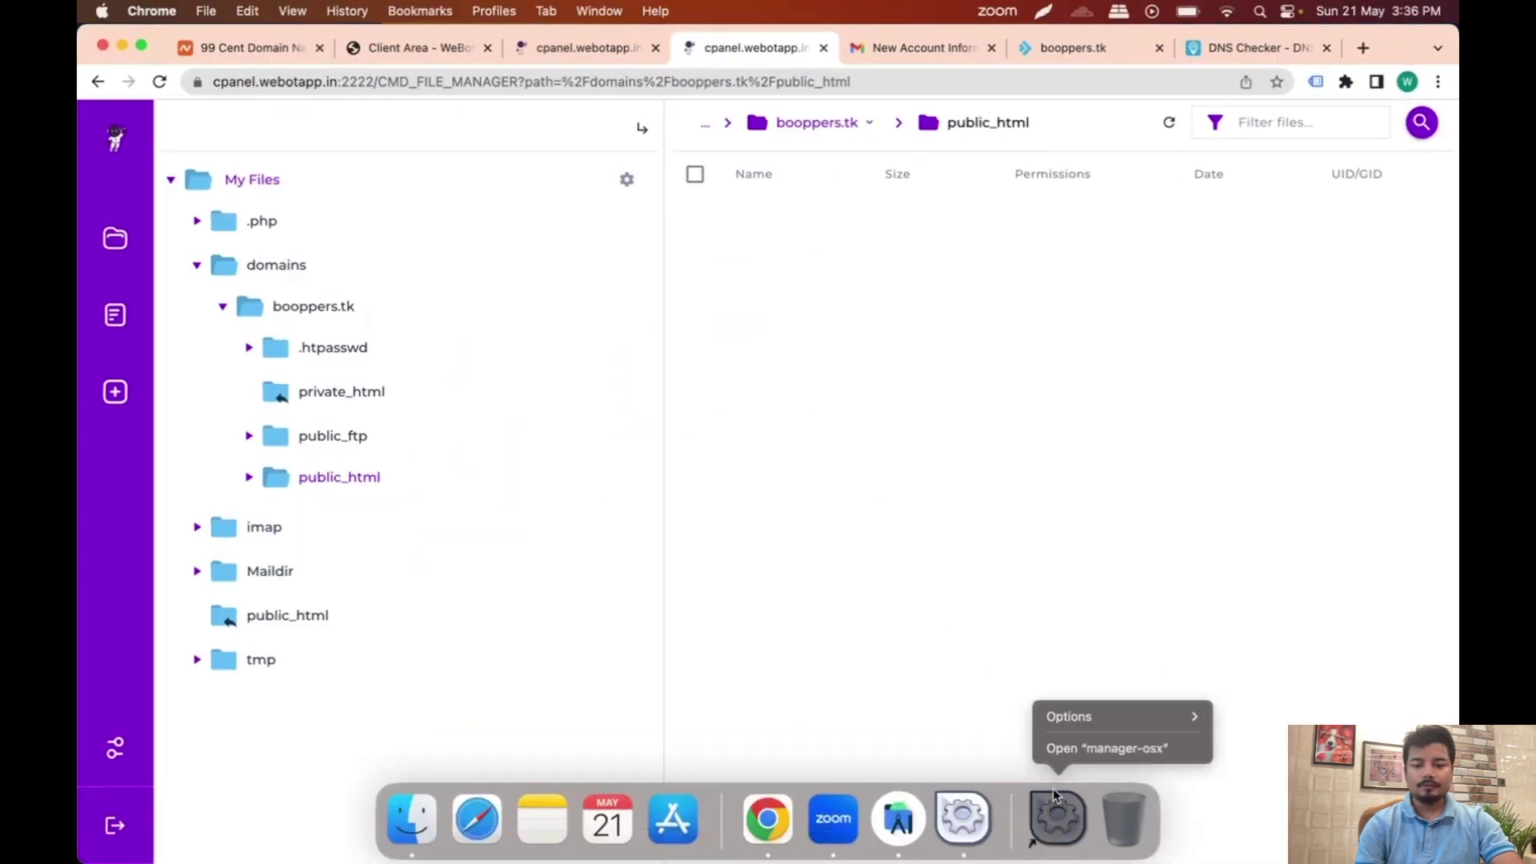
{"action": "left_click", "coordinate": [1072, 750]}
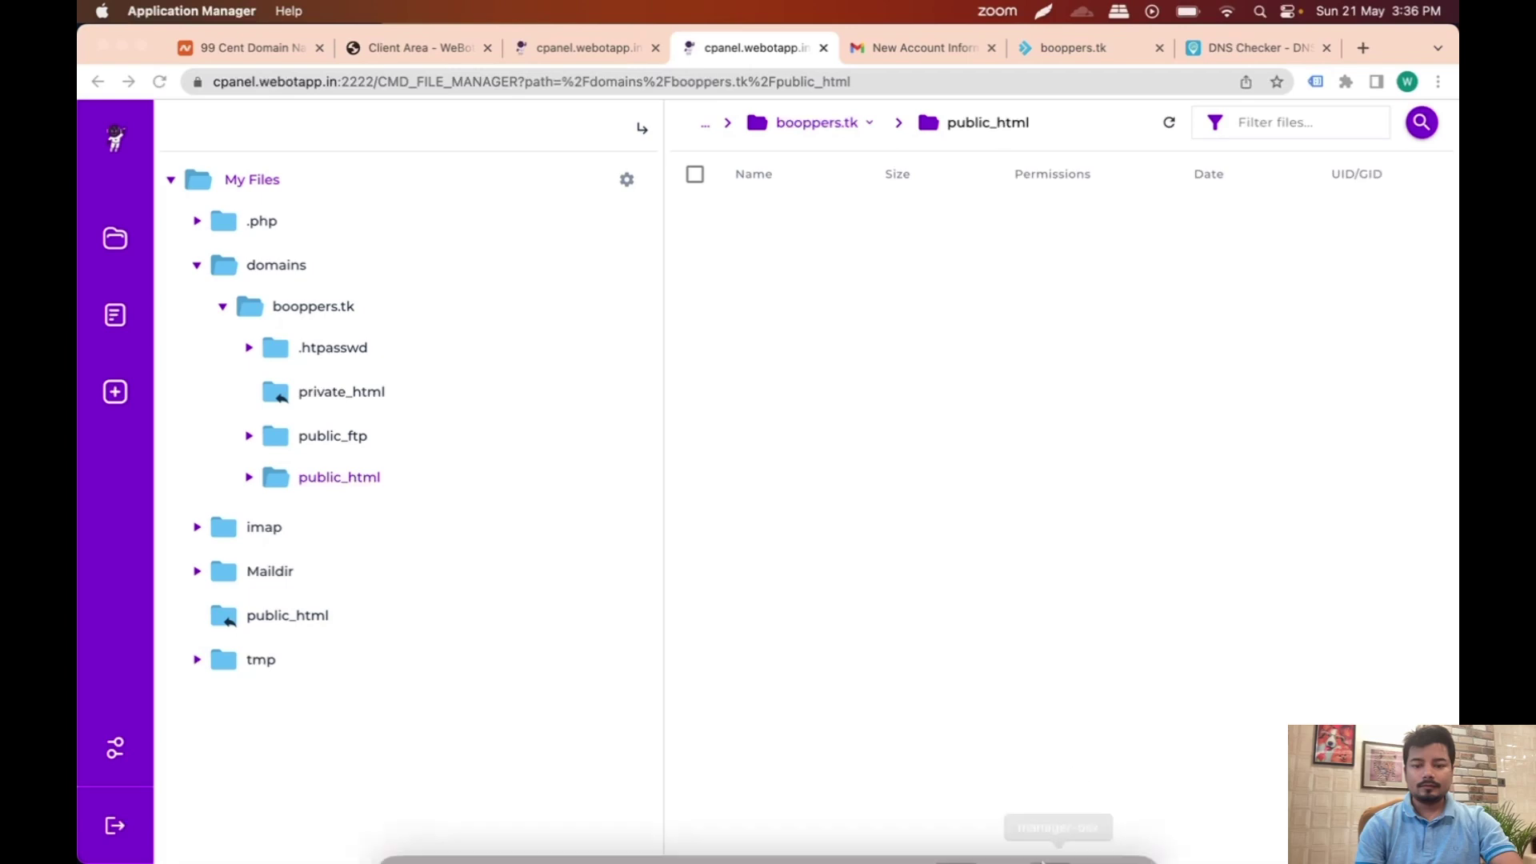
{"action": "left_click", "coordinate": [121, 47]}
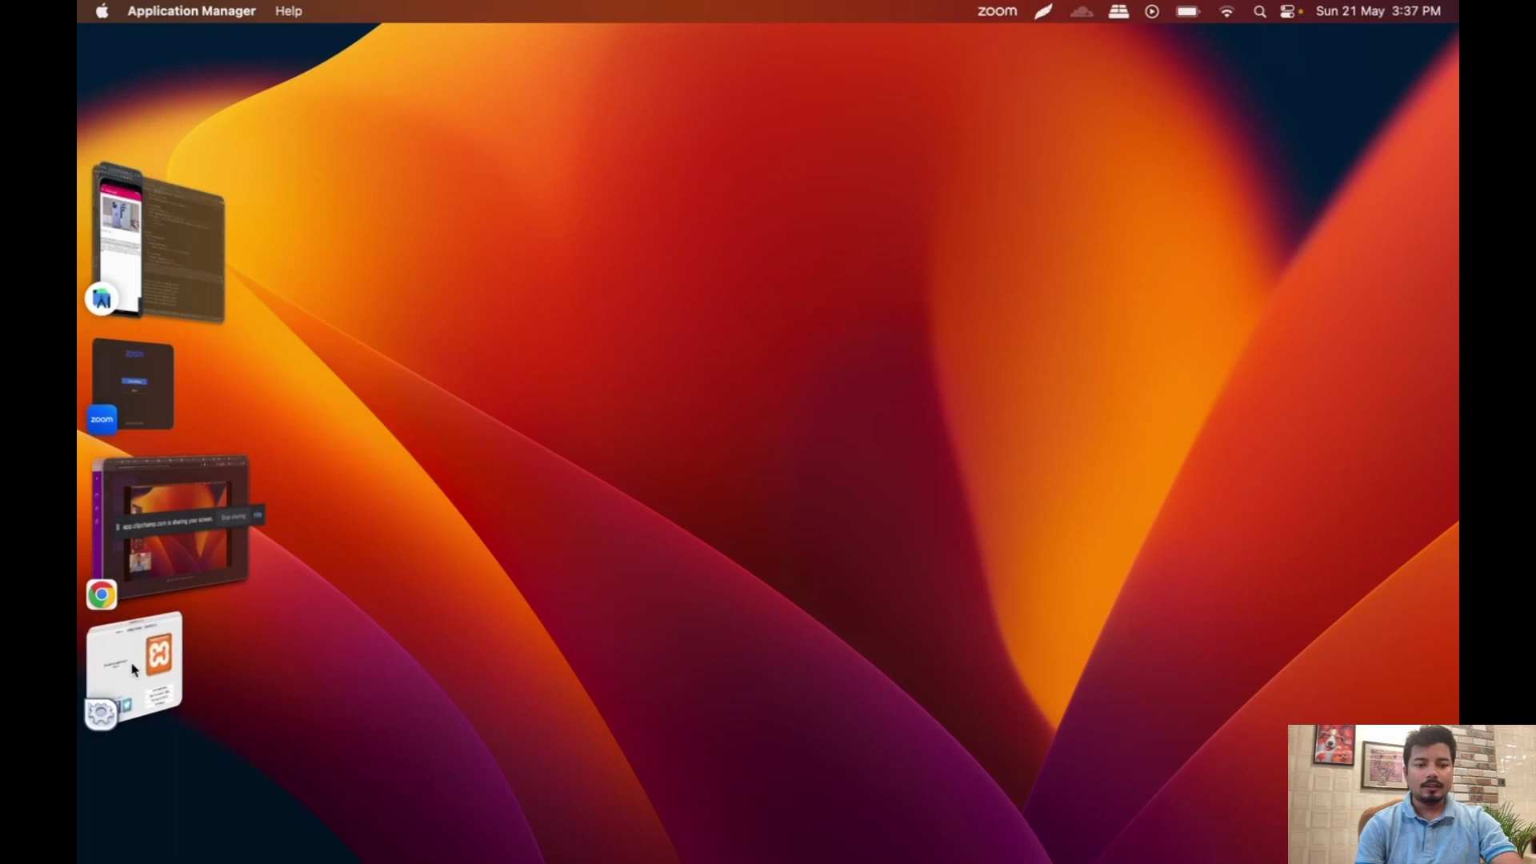
{"action": "left_click", "coordinate": [104, 696]}
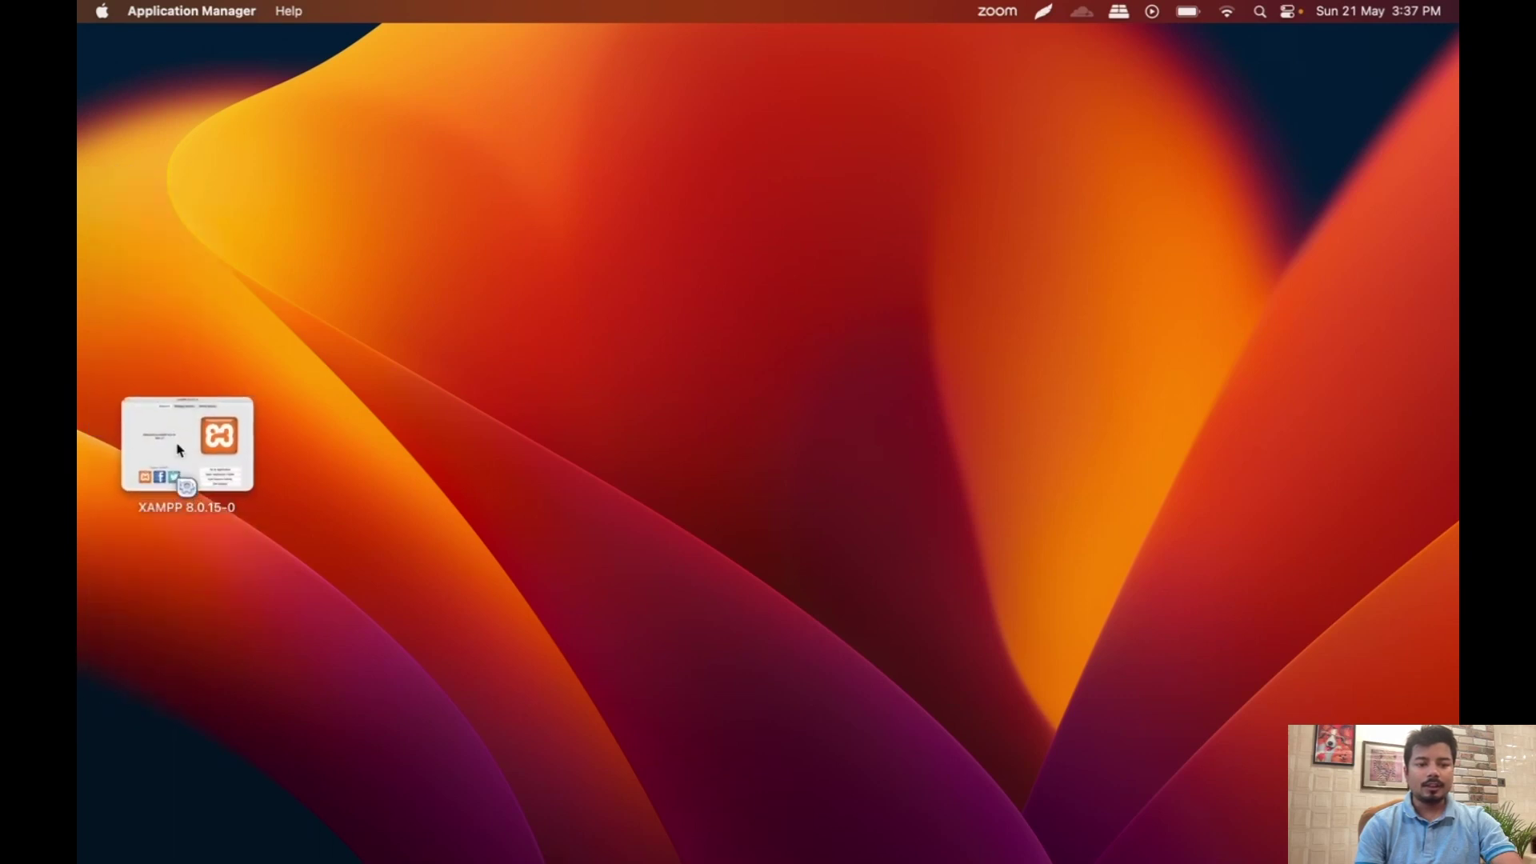
Step: Confirm MySQL, ProFTPD and Apache are running, then open XAMPP's xamppfiles application folder
{"action": "key", "text": "Escape"}
{"action": "left_click", "coordinate": [184, 532]}
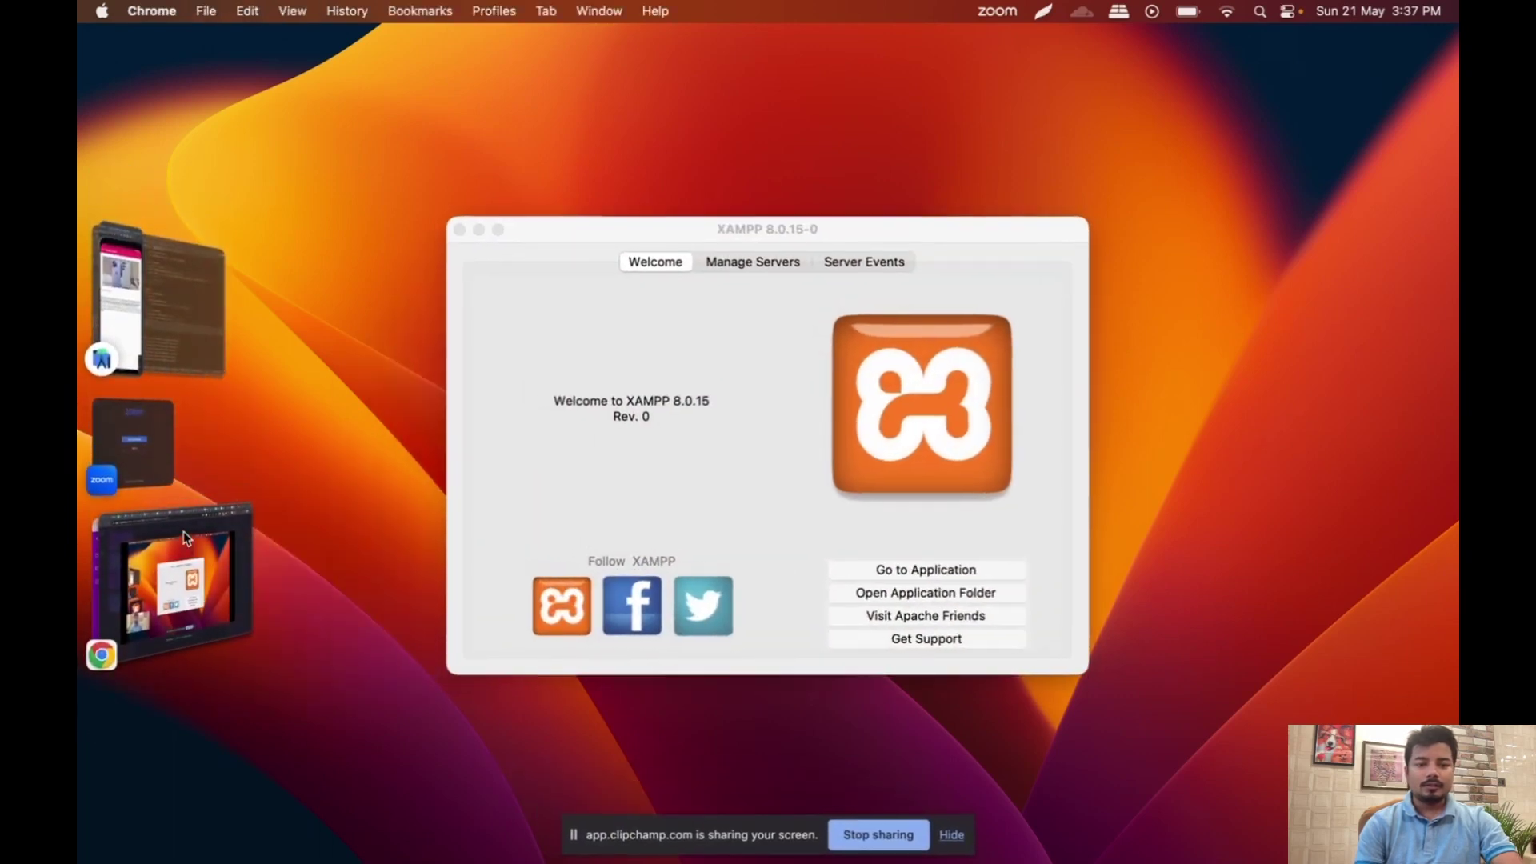
{"action": "left_click", "coordinate": [745, 264]}
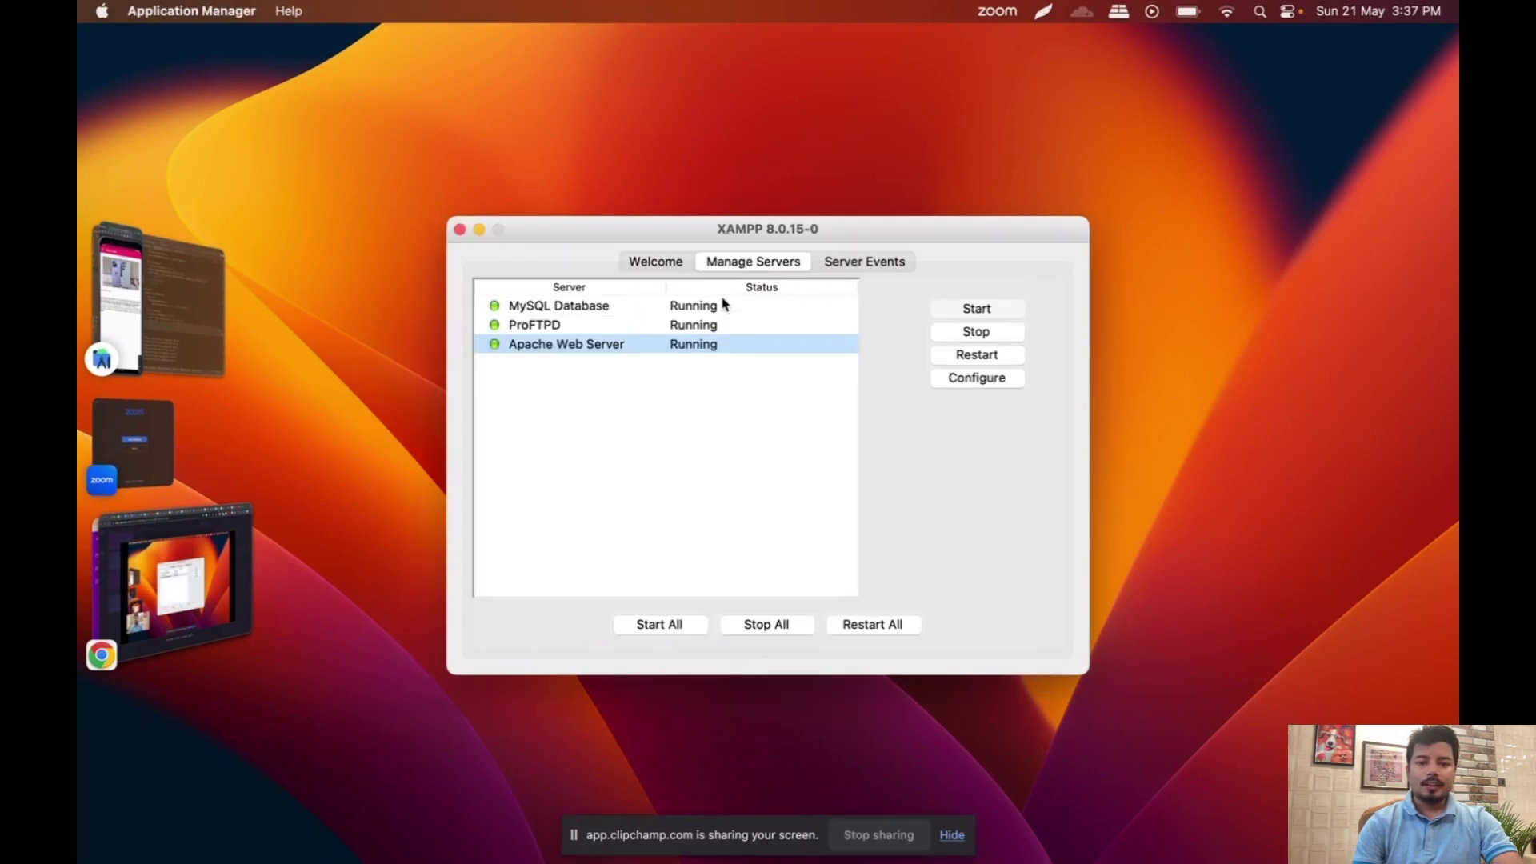
{"action": "left_click", "coordinate": [669, 265]}
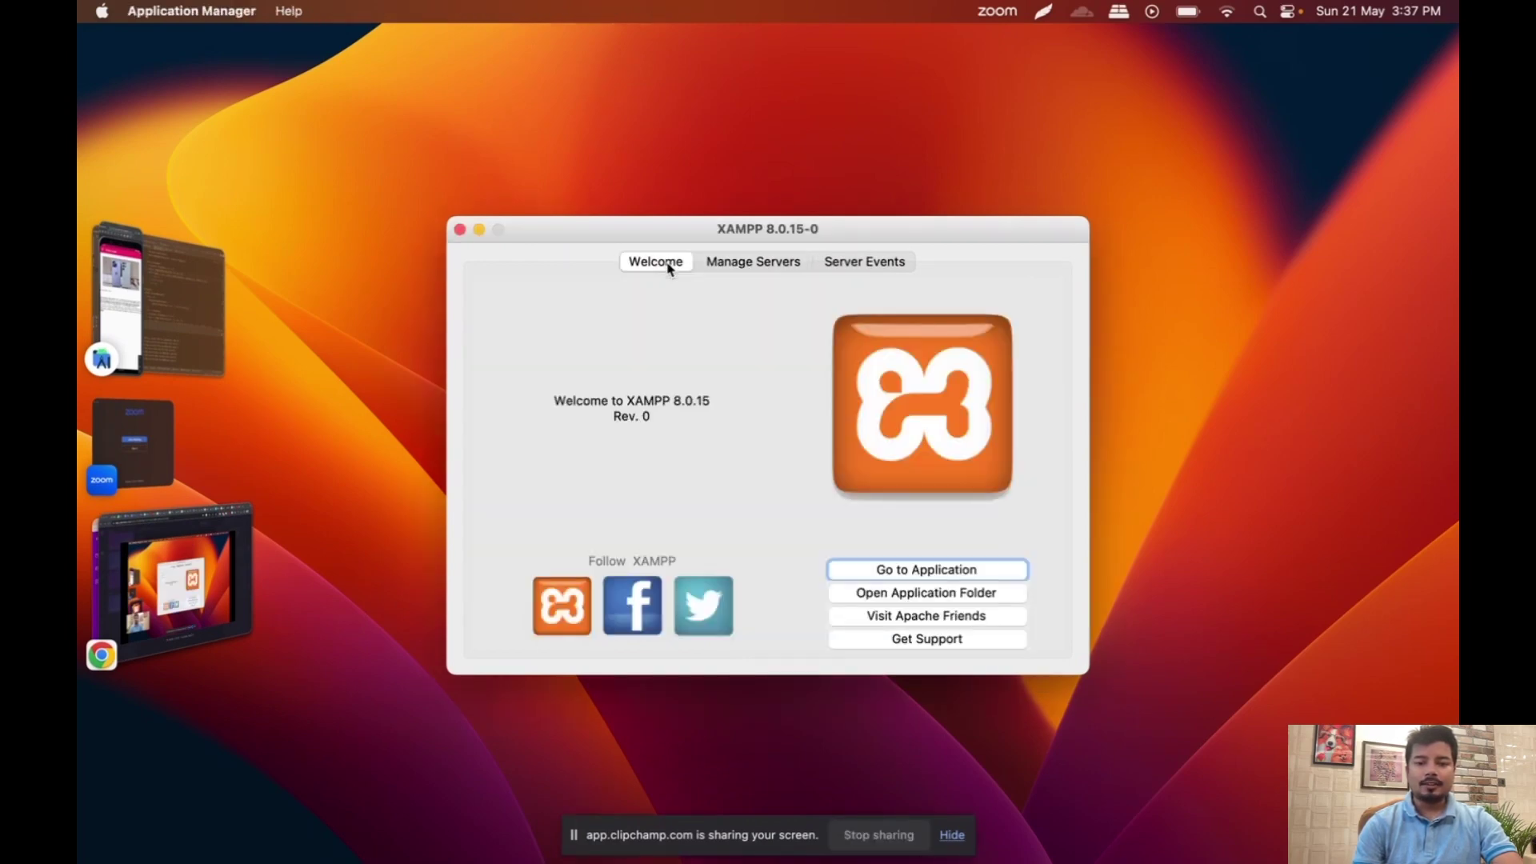
{"action": "left_click", "coordinate": [947, 596]}
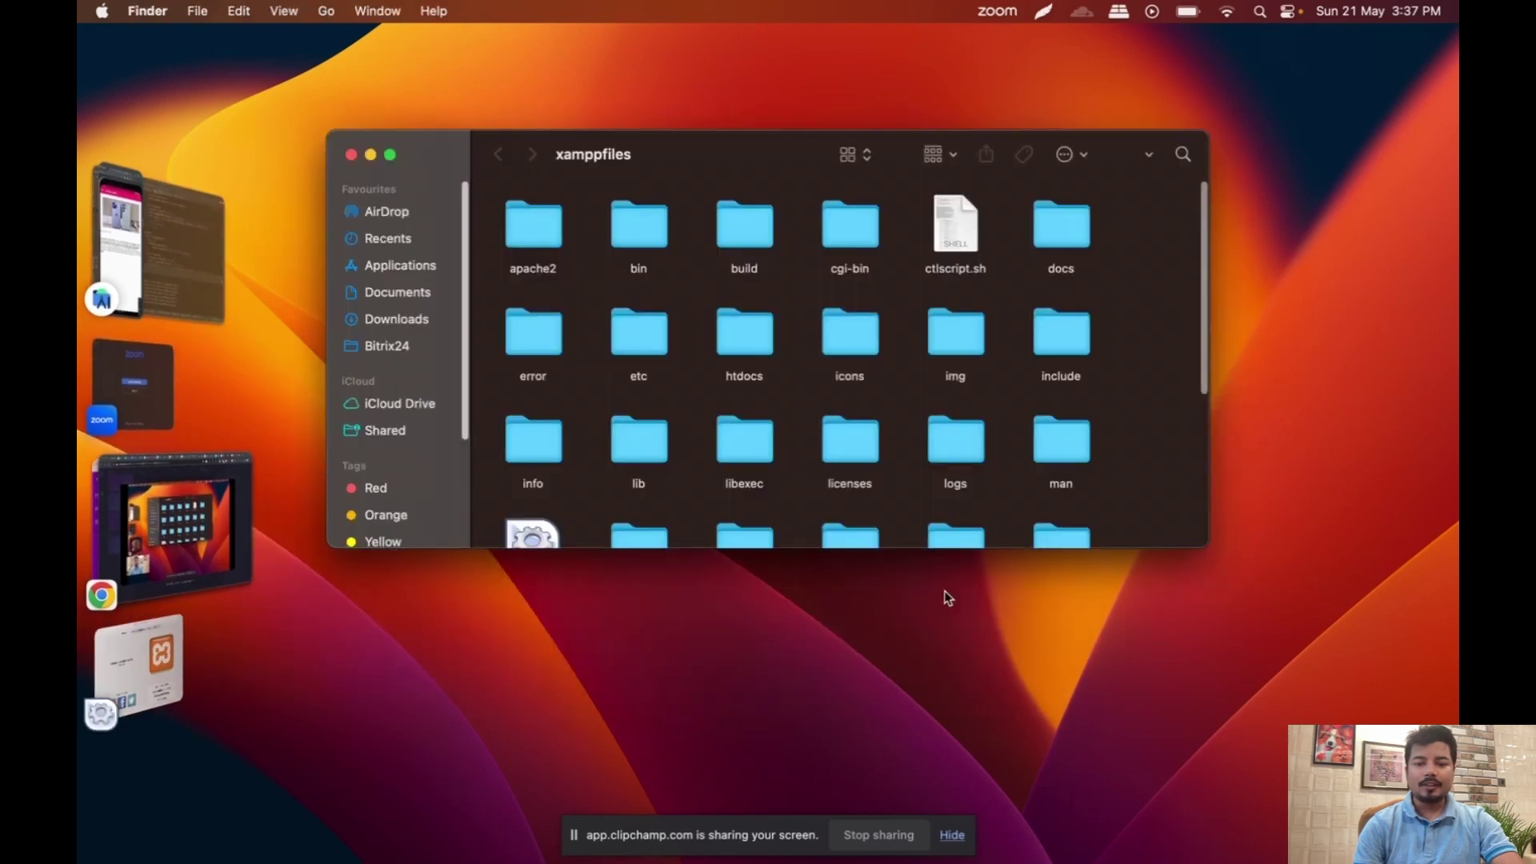
Step: Browse htdocs/flutter-php and its inc folder in Finder, then switch back to Chrome
{"action": "double_click", "coordinate": [749, 333]}
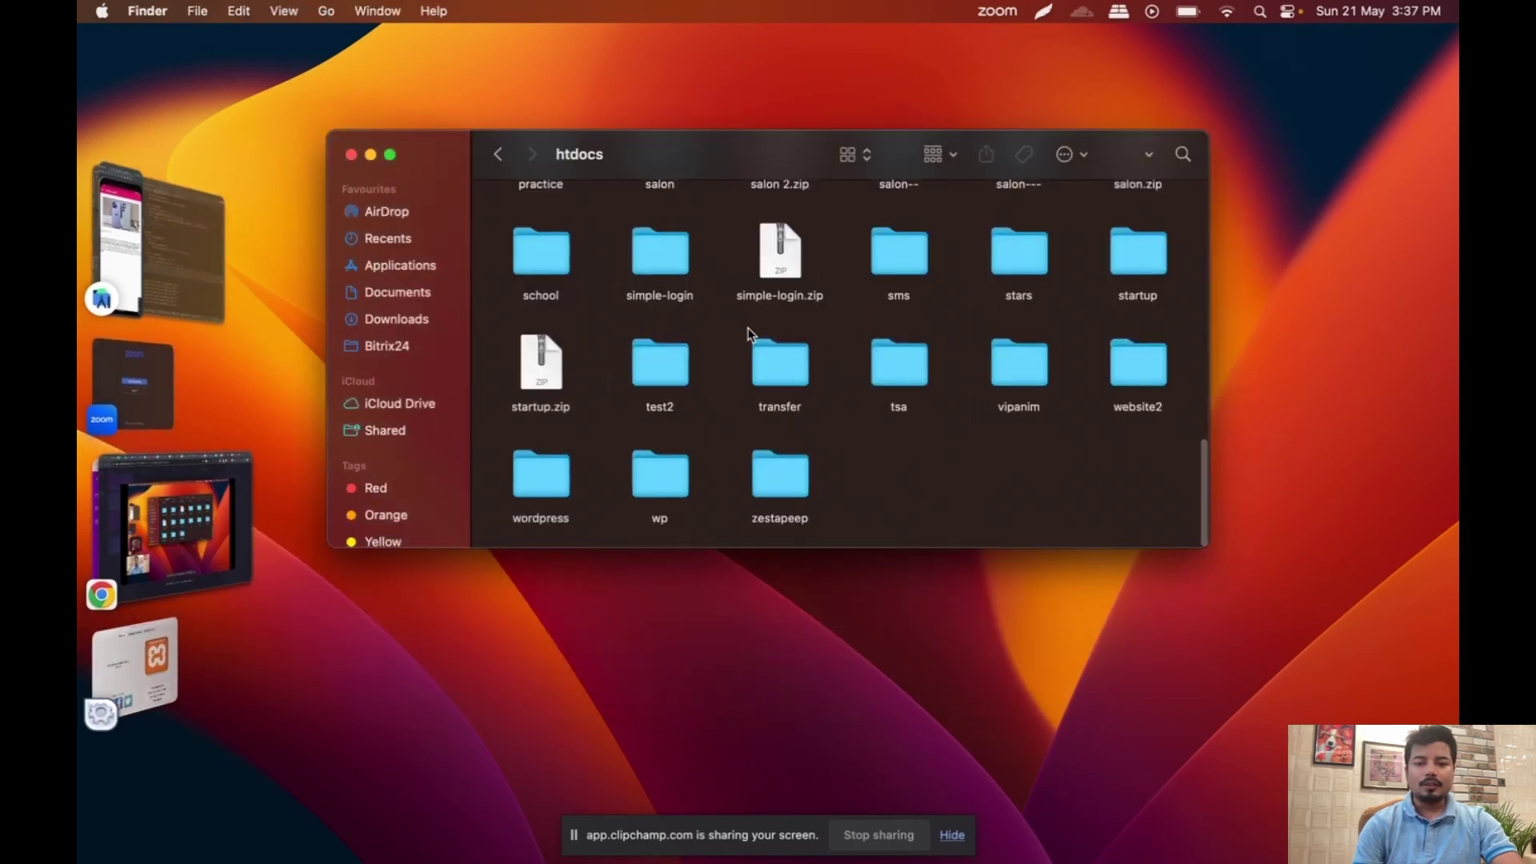
{"action": "scroll", "coordinate": [676, 368], "scroll_direction": "up", "scroll_amount": 5}
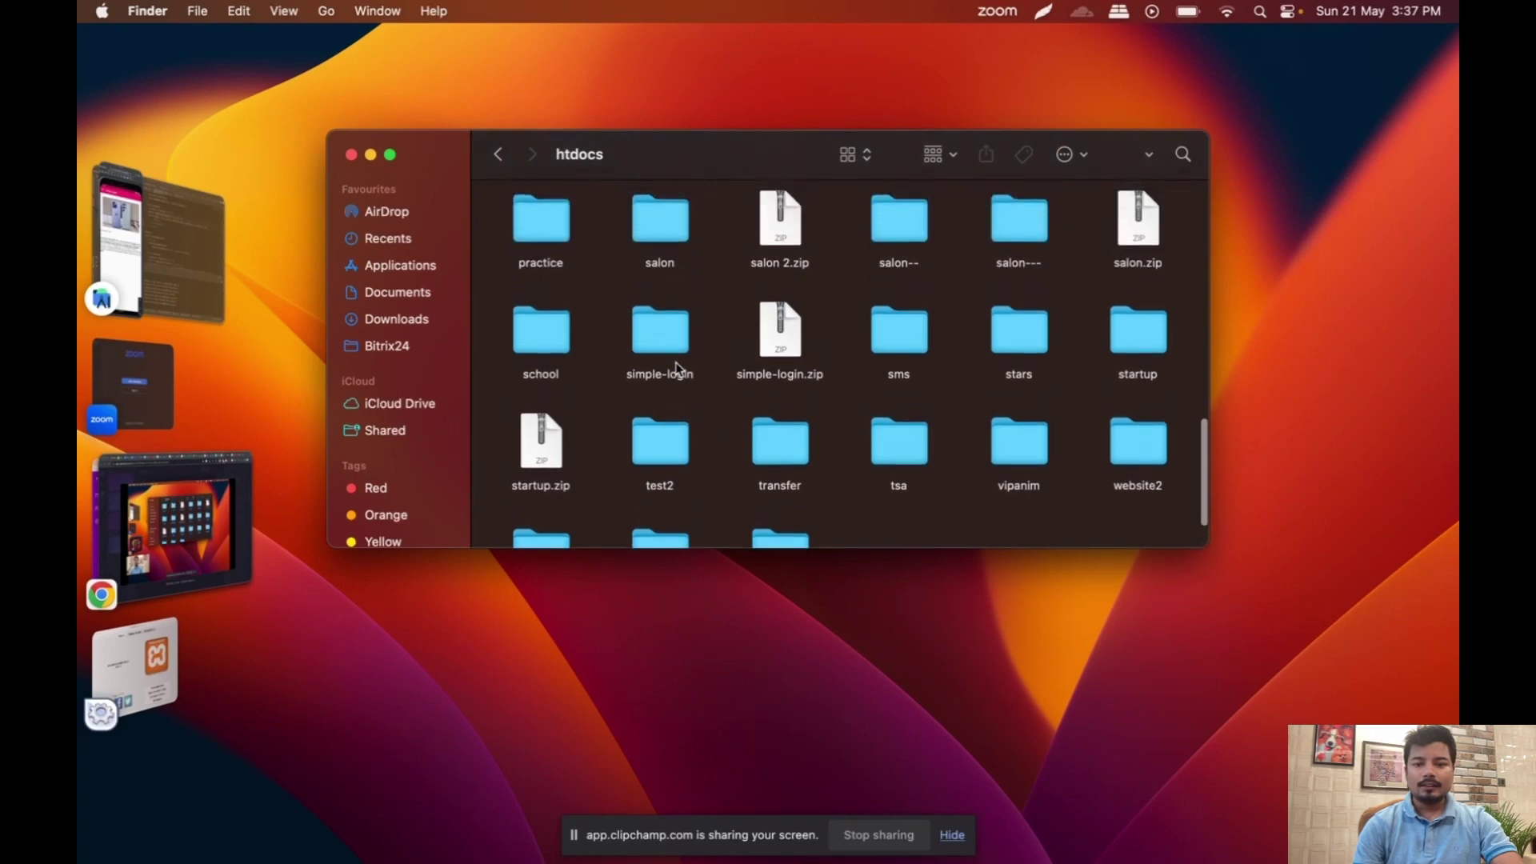
{"action": "scroll", "coordinate": [676, 368], "scroll_direction": "up", "scroll_amount": 10}
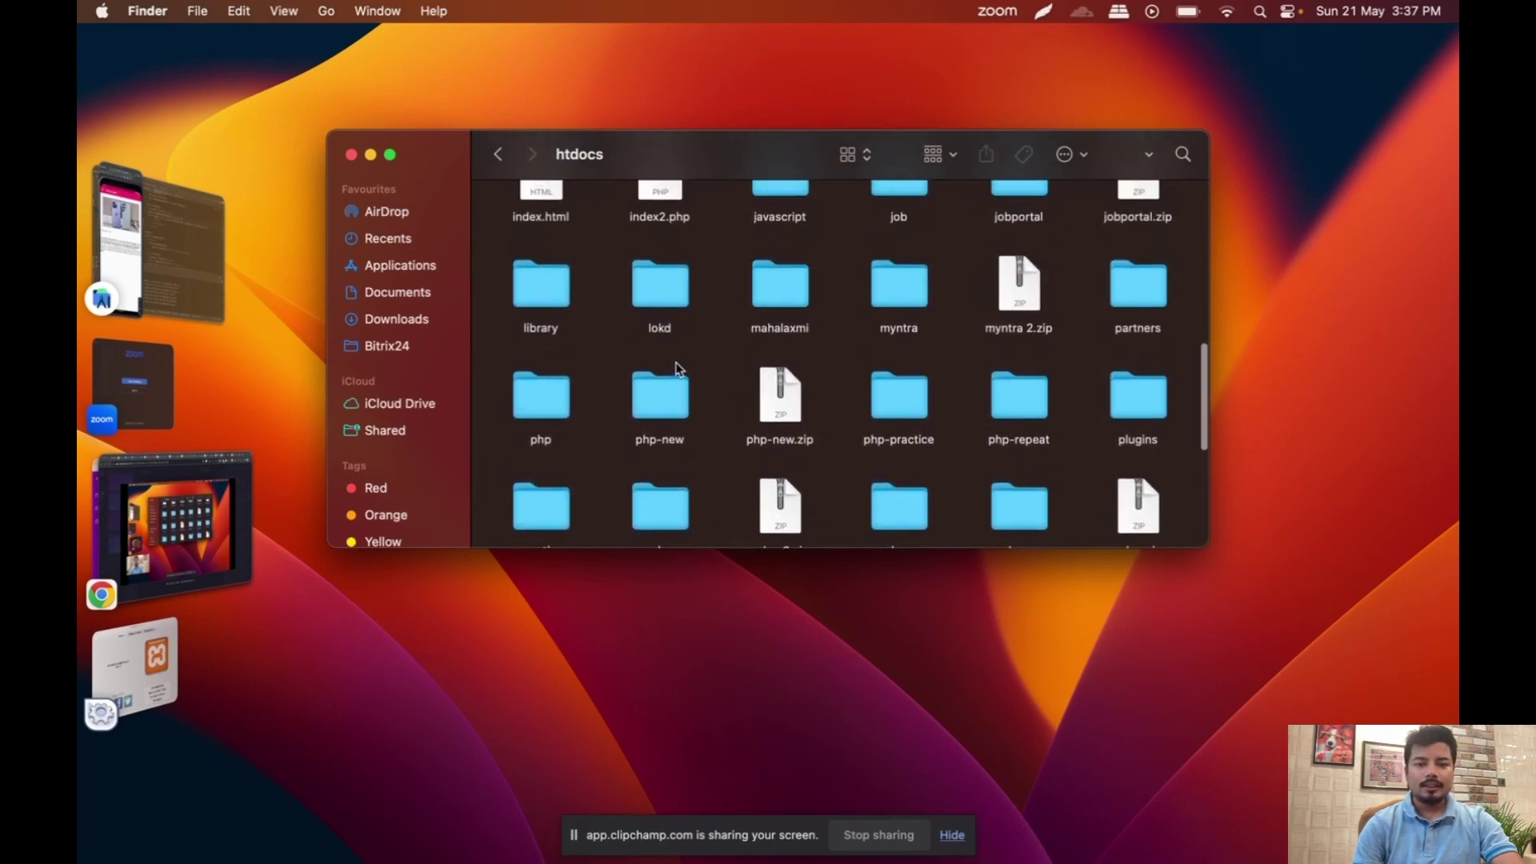
{"action": "scroll", "coordinate": [676, 368], "scroll_direction": "up", "scroll_amount": 2}
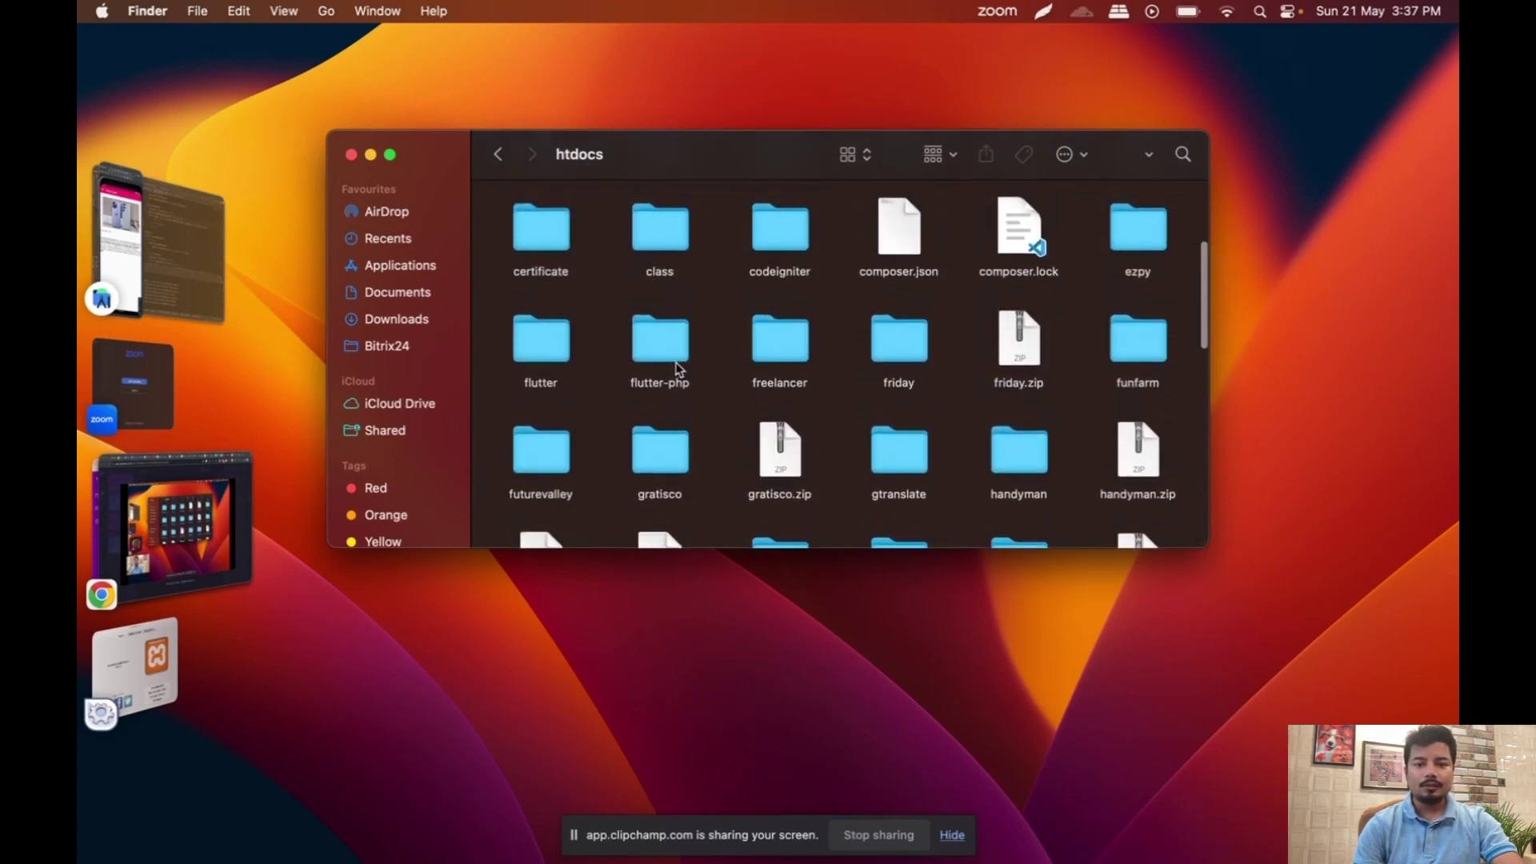
{"action": "double_click", "coordinate": [678, 368]}
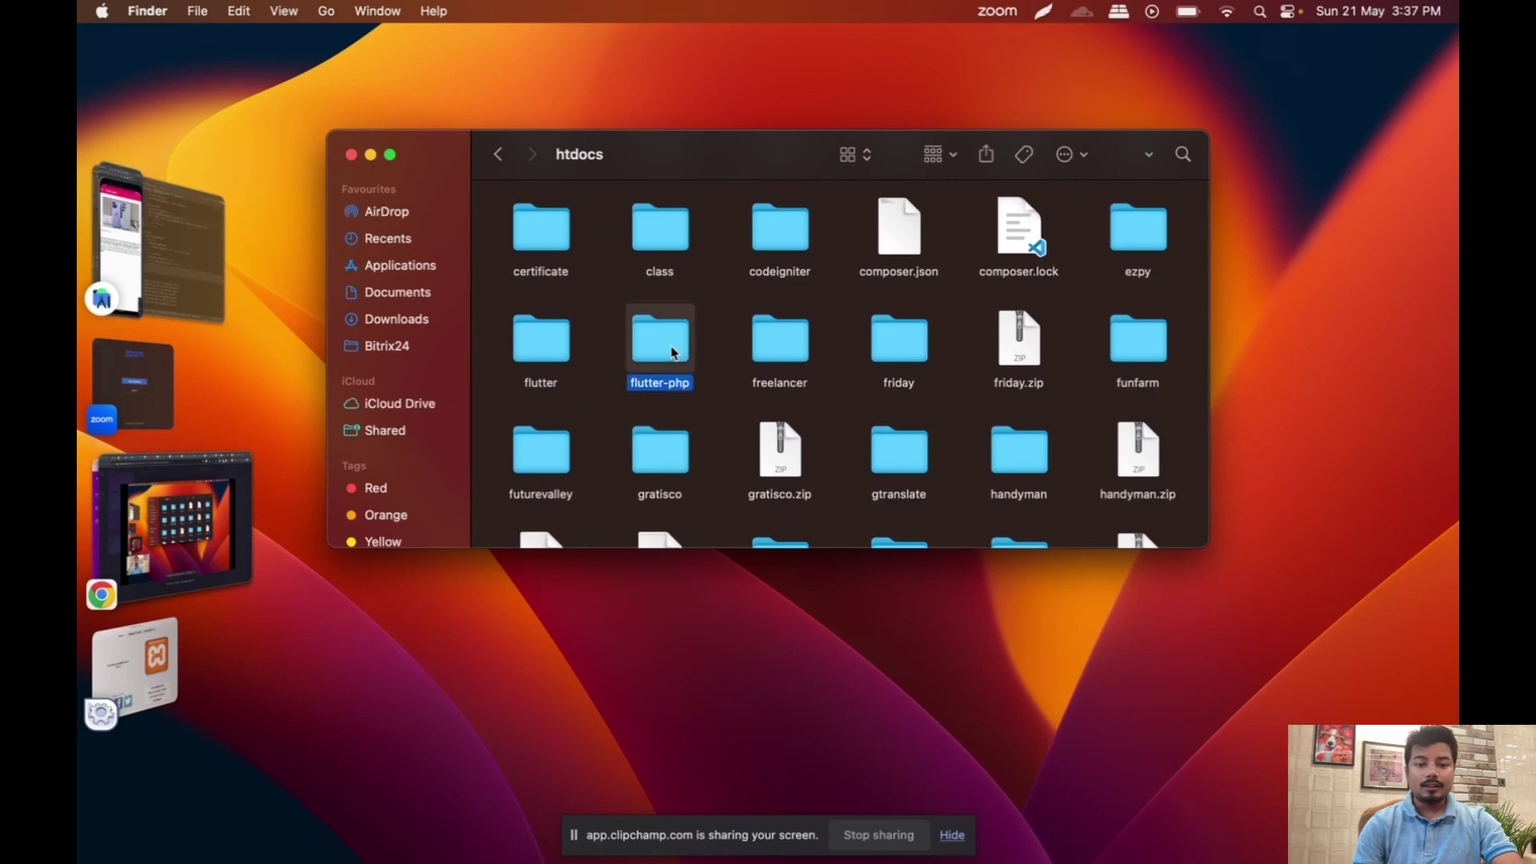
{"action": "double_click", "coordinate": [736, 243]}
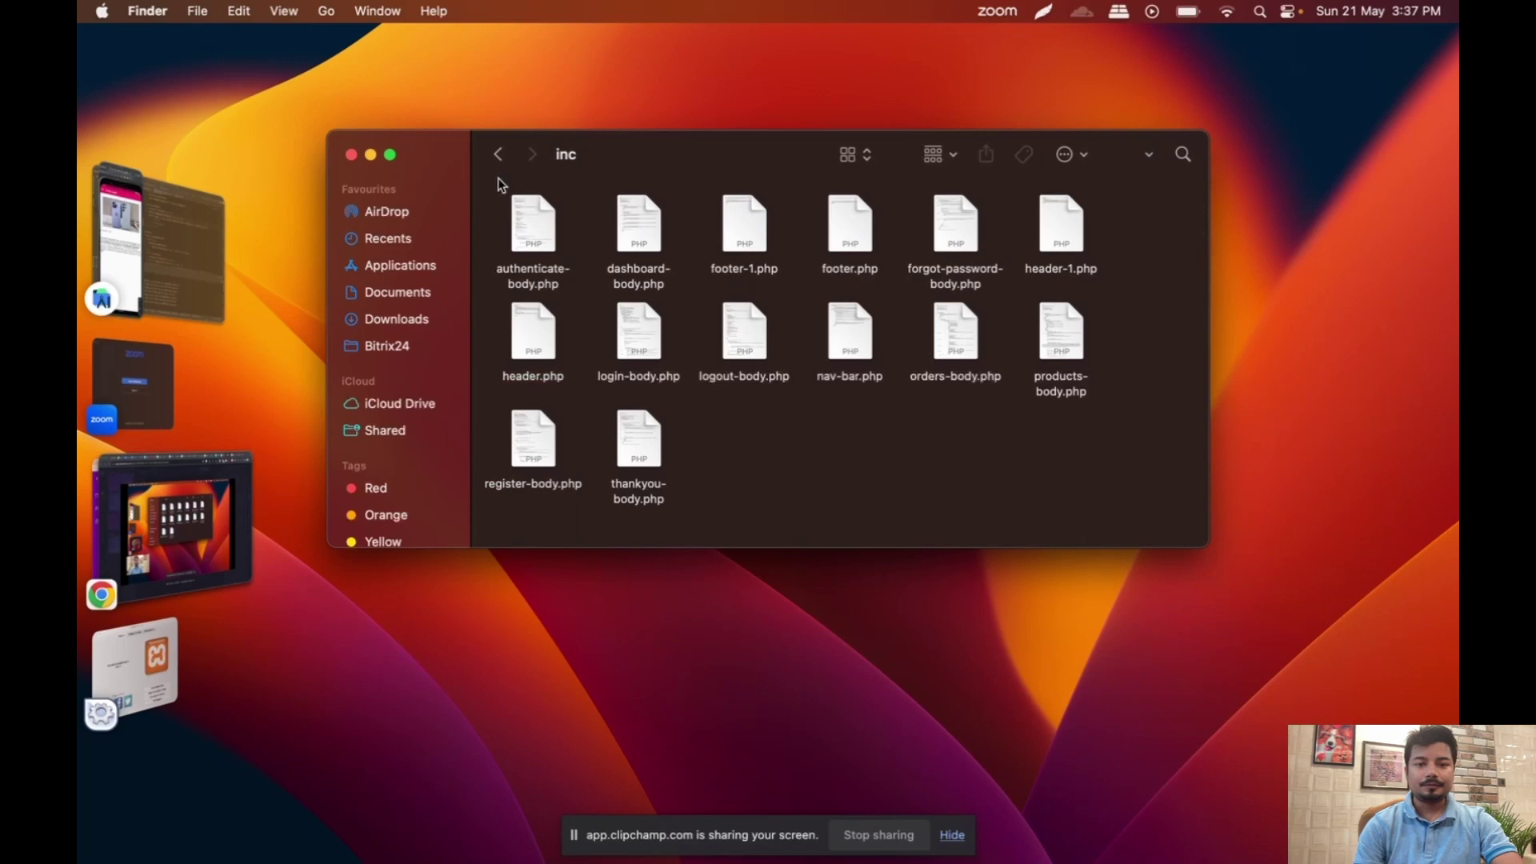
{"action": "left_click", "coordinate": [499, 155]}
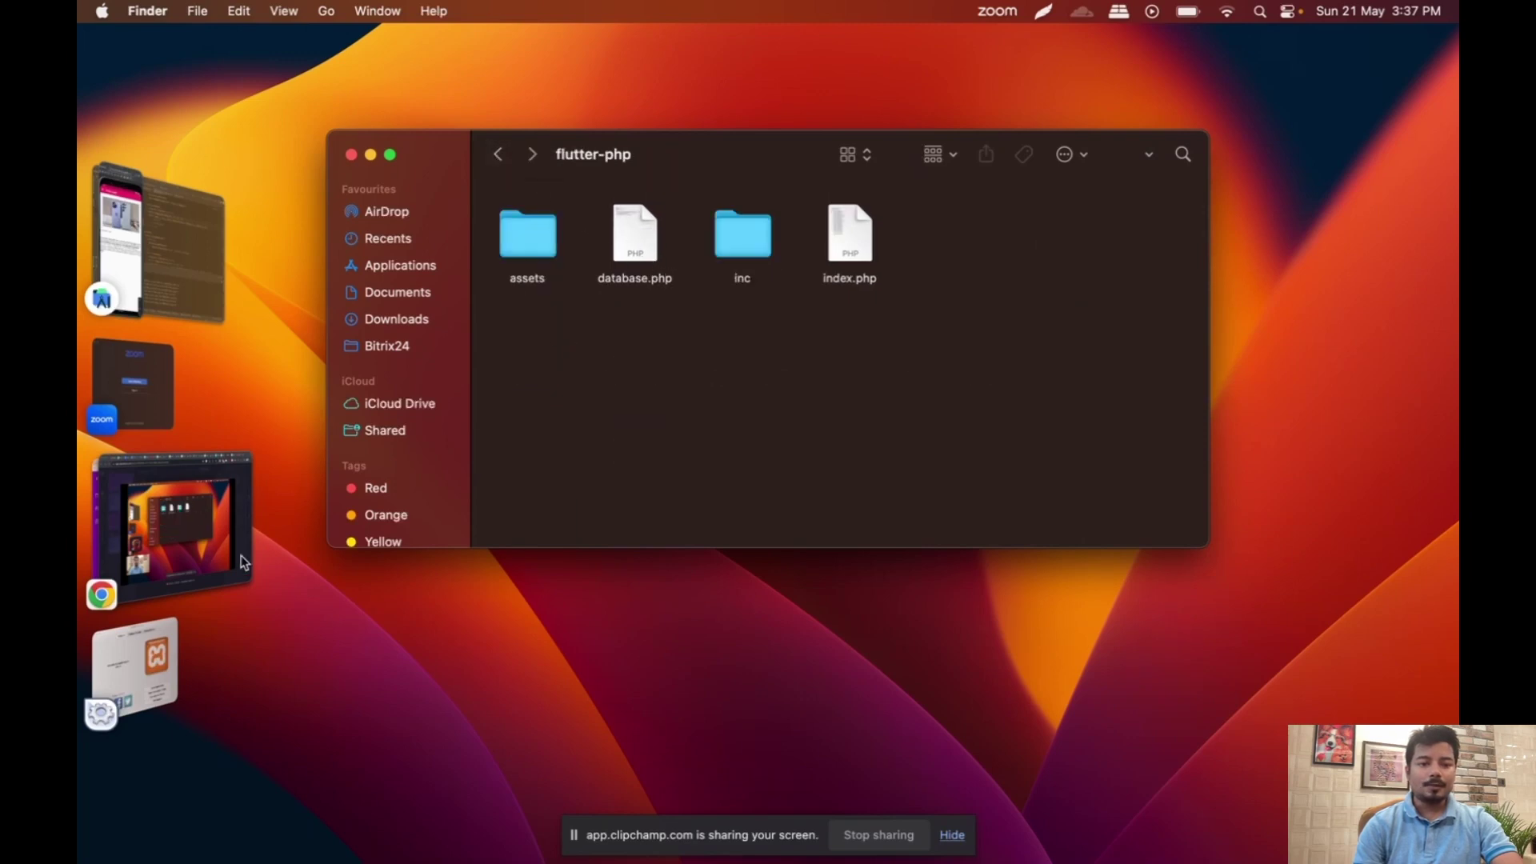
{"action": "left_click", "coordinate": [220, 568]}
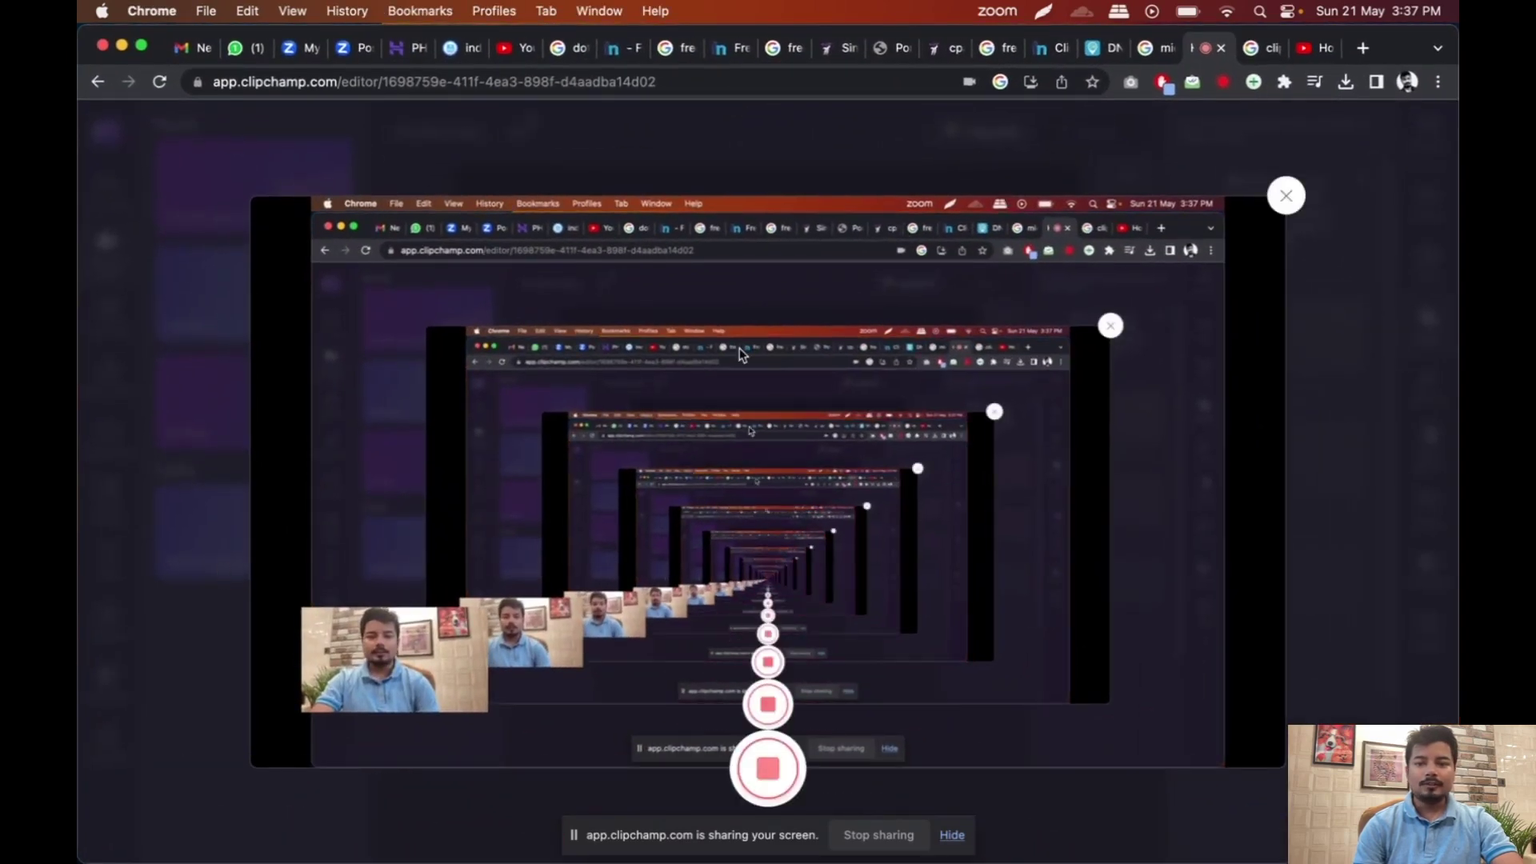
Step: Load localhost/flutter-php in the DNS Checker tab to show the Webotapp Academy login page
{"action": "key", "text": "ctrl+Up"}
{"action": "left_click", "coordinate": [456, 376]}
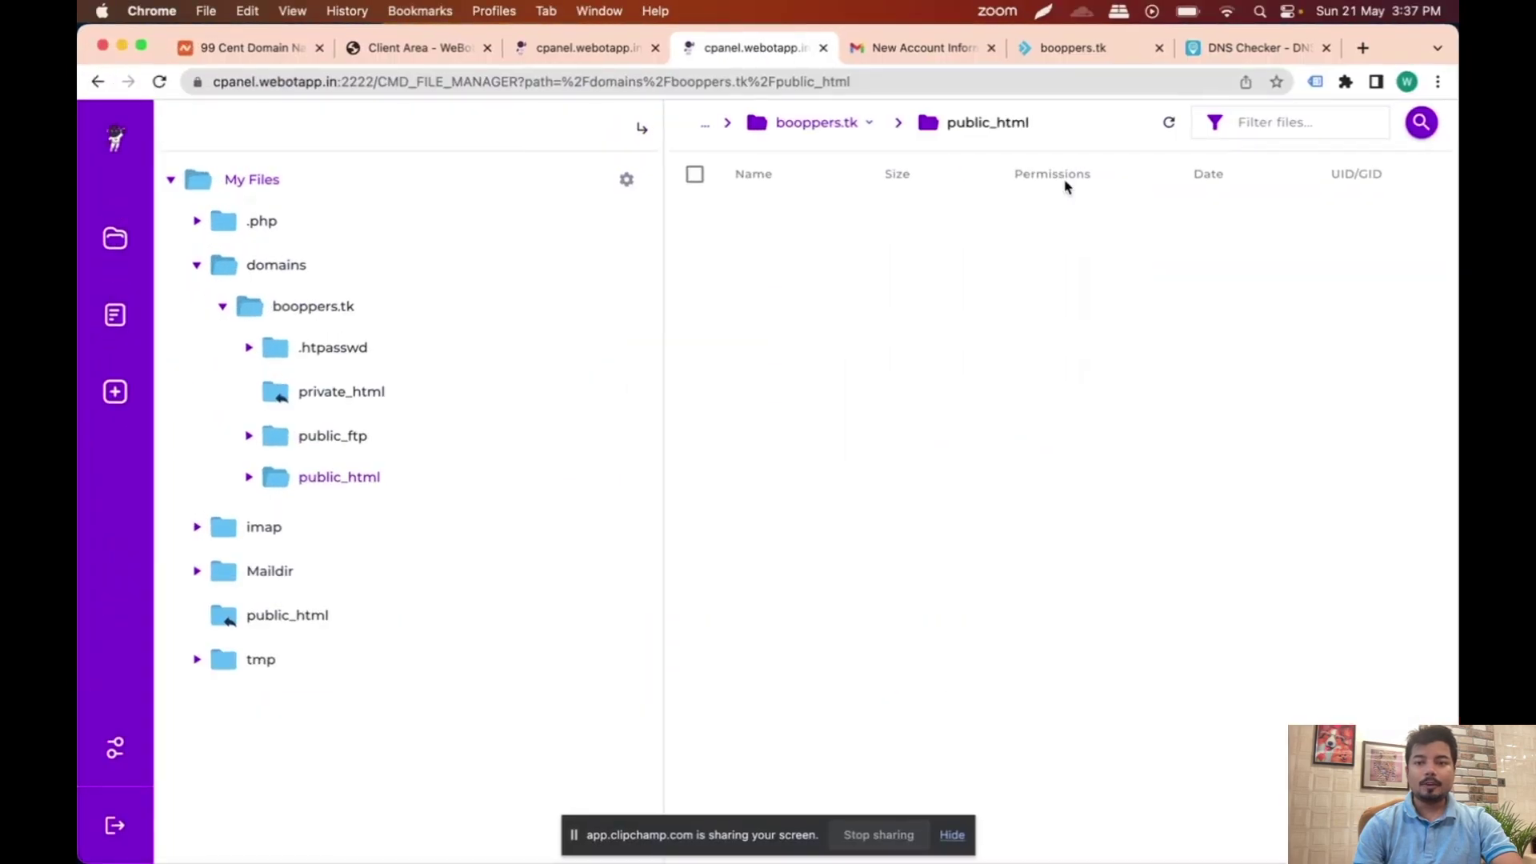
{"action": "left_click", "coordinate": [929, 50]}
{"action": "left_click", "coordinate": [1268, 49]}
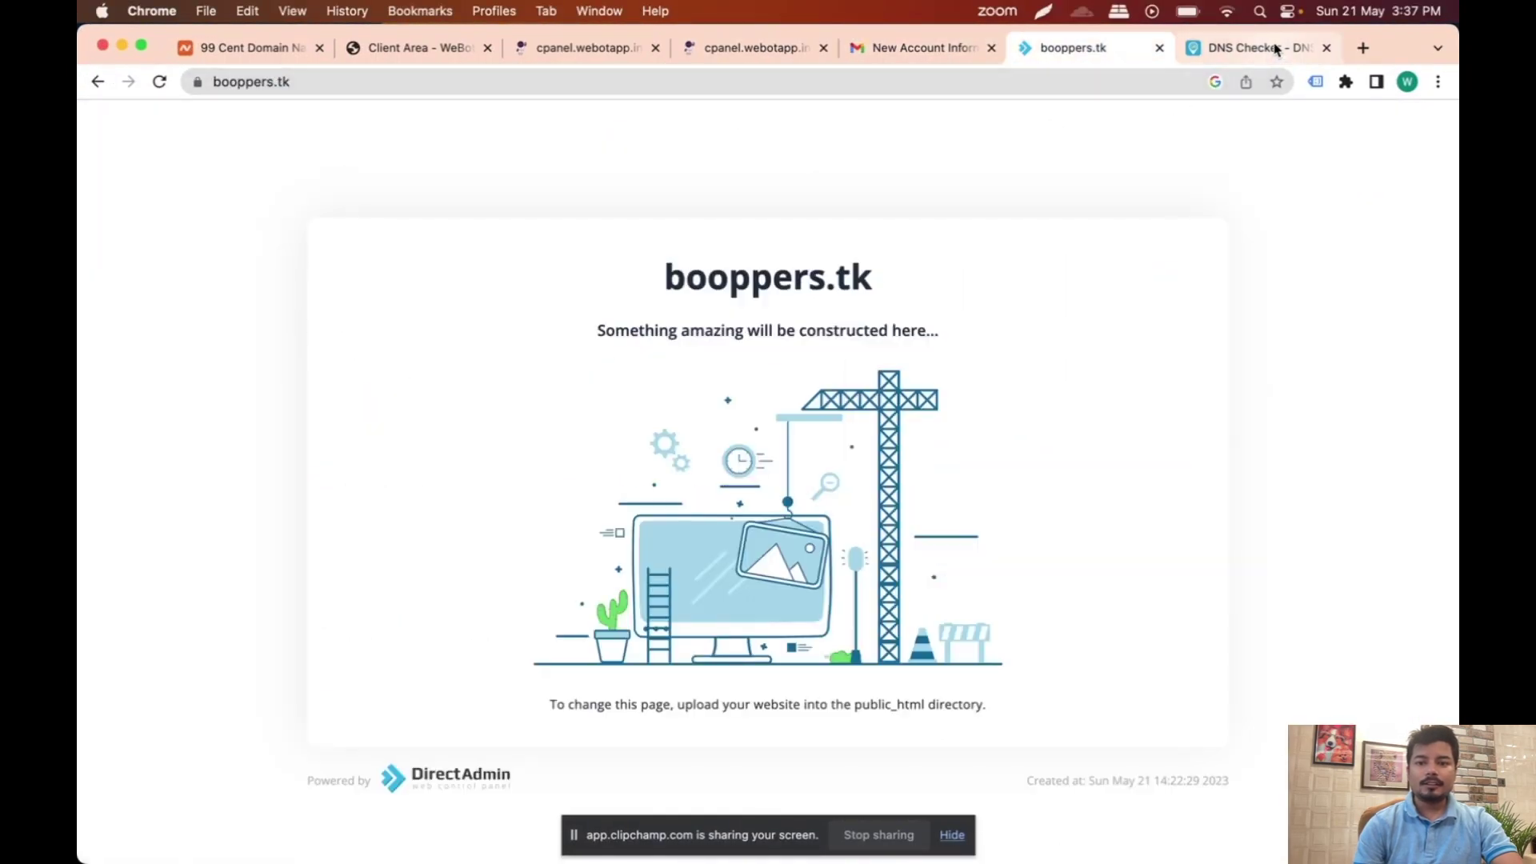
{"action": "left_click", "coordinate": [1023, 81]}
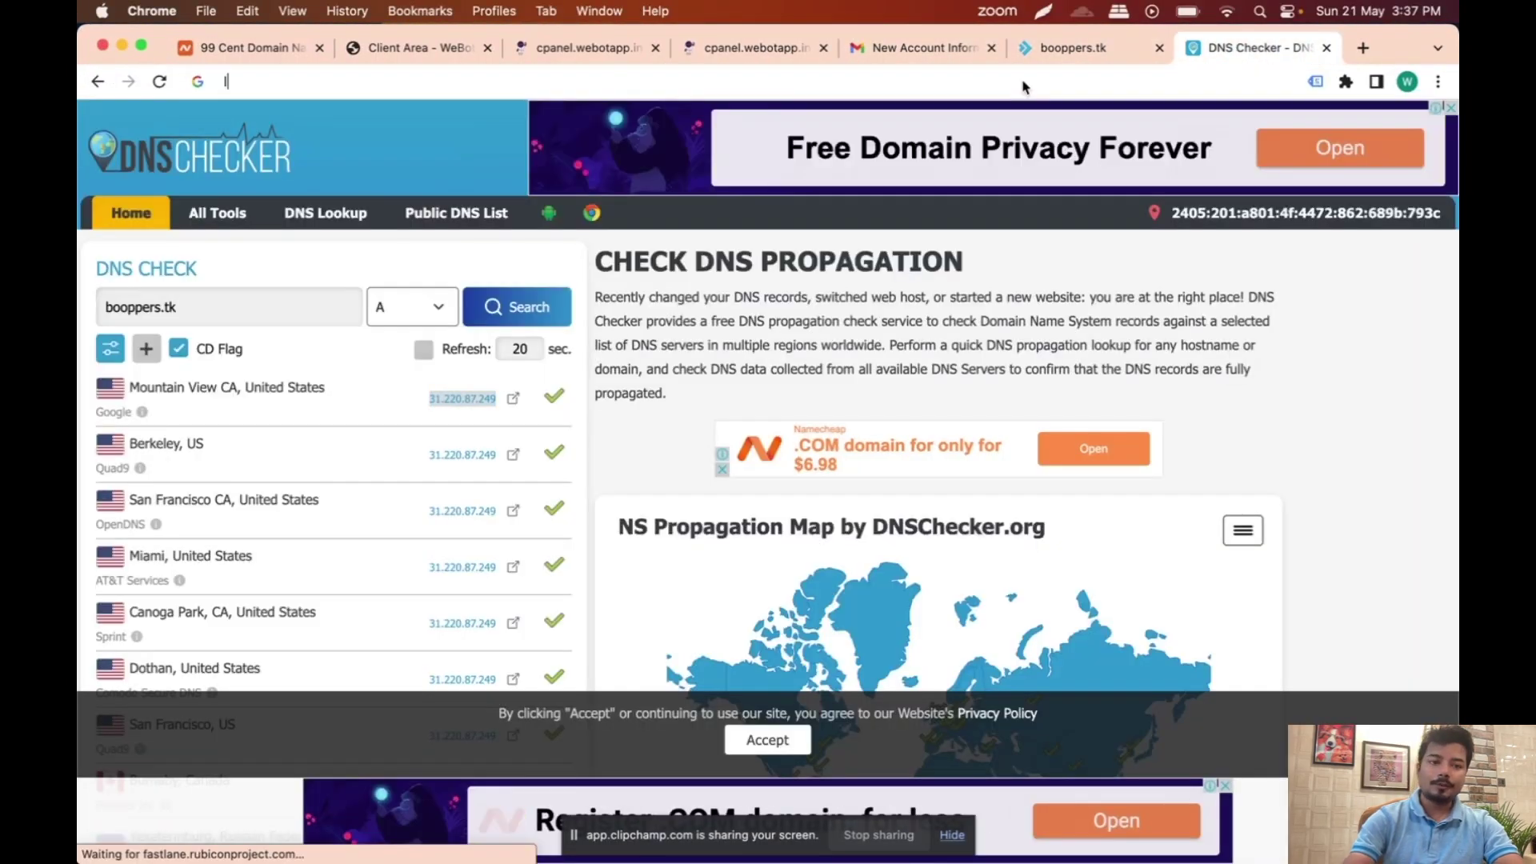
{"action": "type", "text": "localhost"}
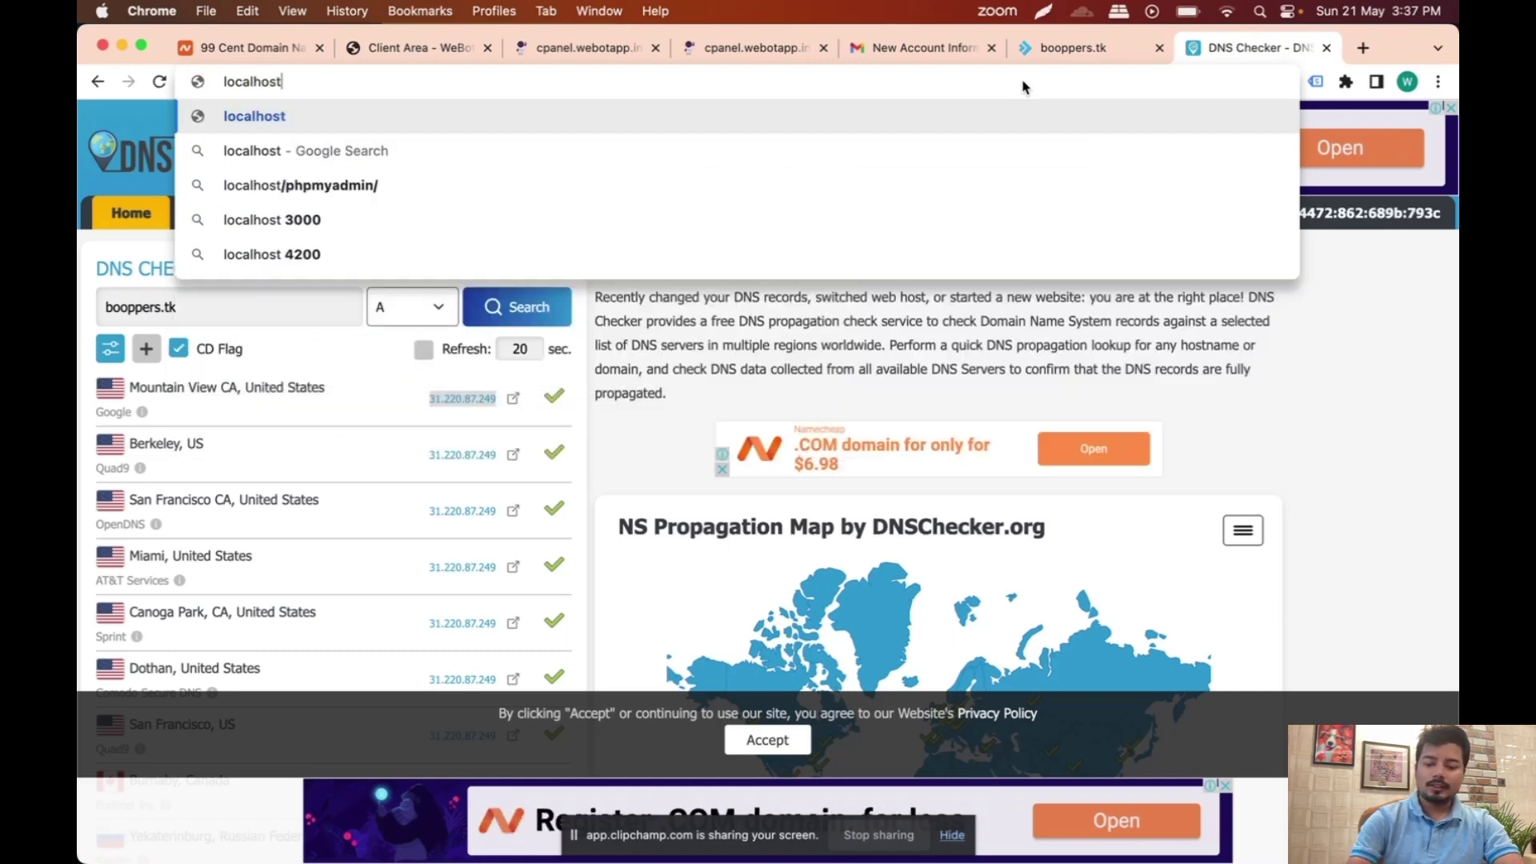
{"action": "type", "text": "/flutter-ph"}
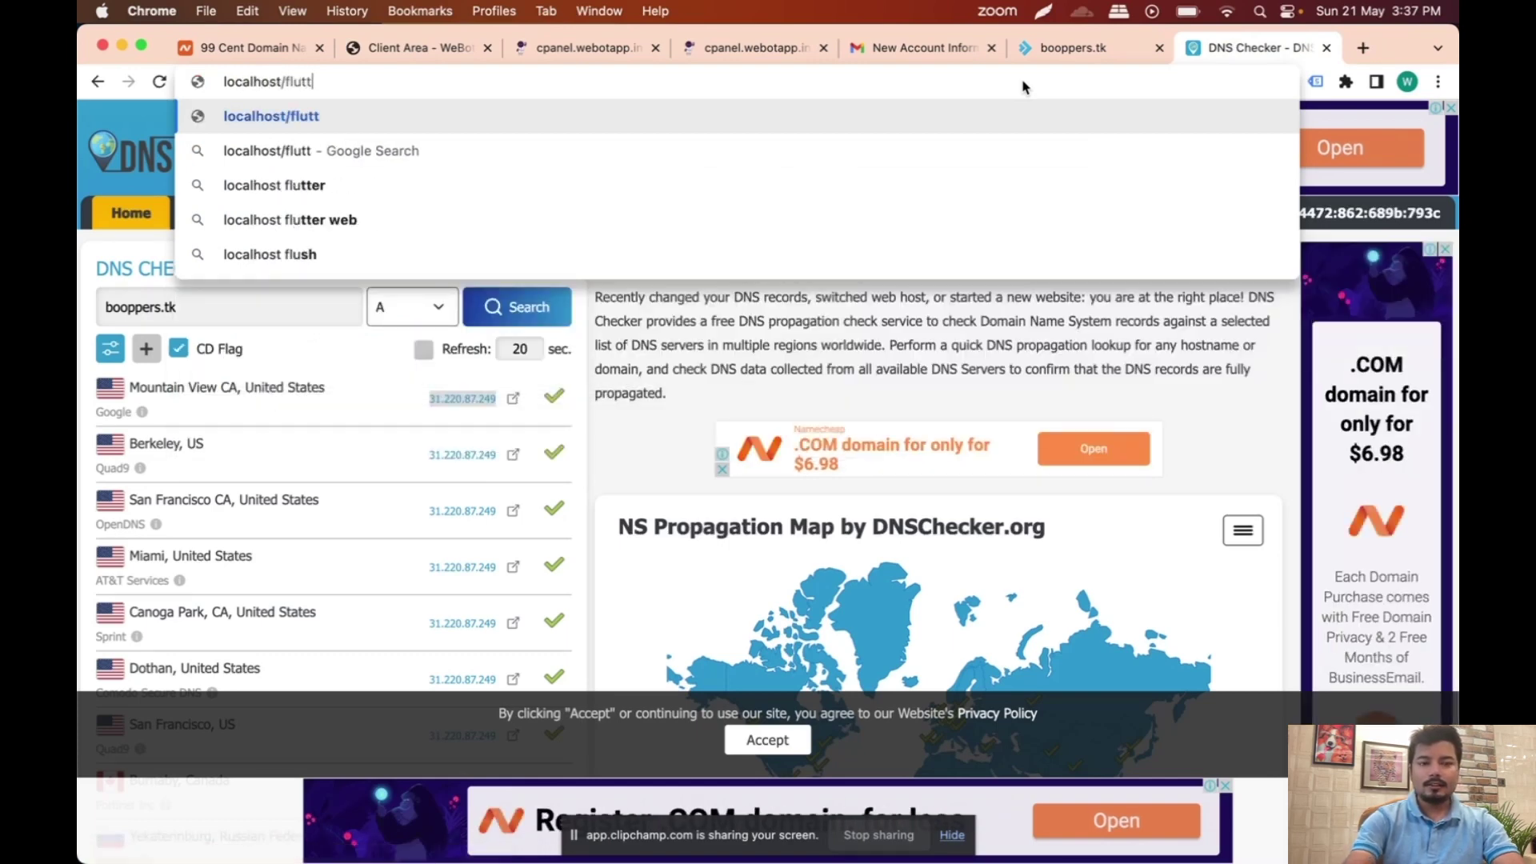
{"action": "type", "text": "ph"}
{"action": "key", "text": "Return"}
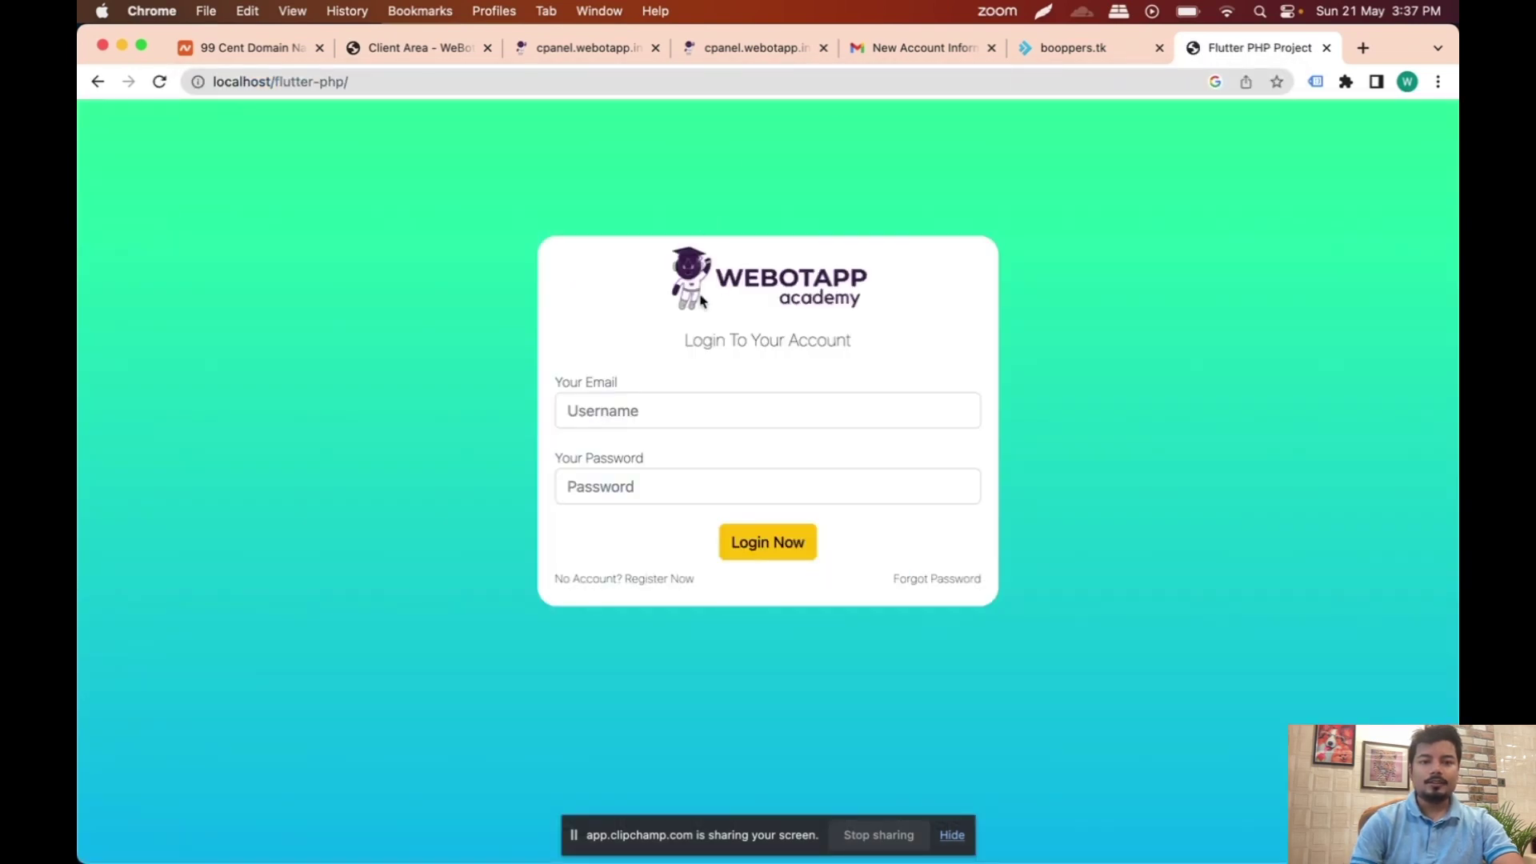
{"action": "key", "text": "ctrl+Up"}
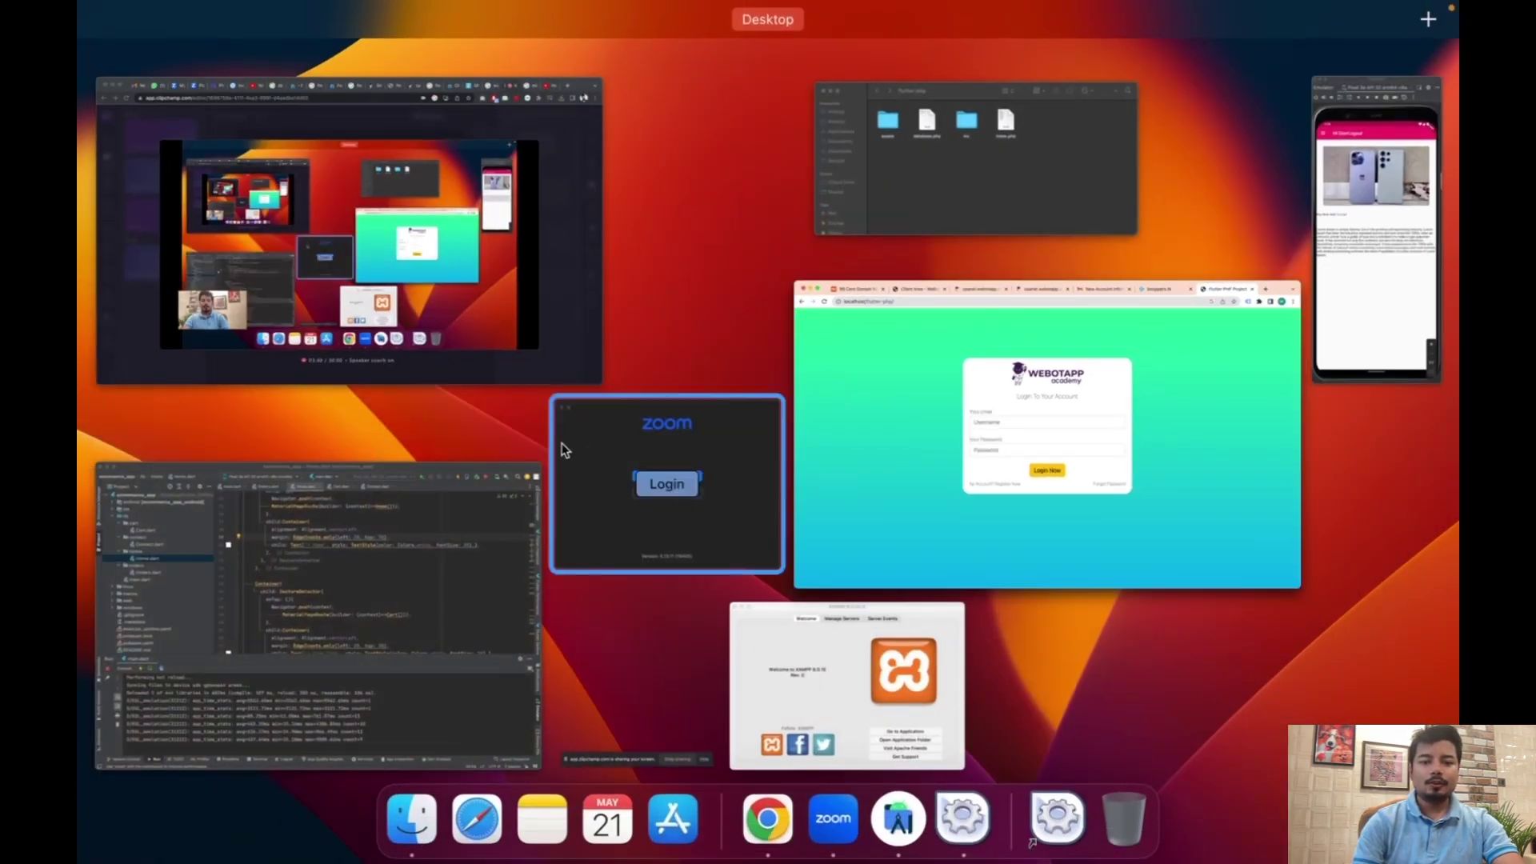
Step: Compress the four flutter-php project items into Archive.zip, then bring the local login page back
{"action": "left_click", "coordinate": [982, 198]}
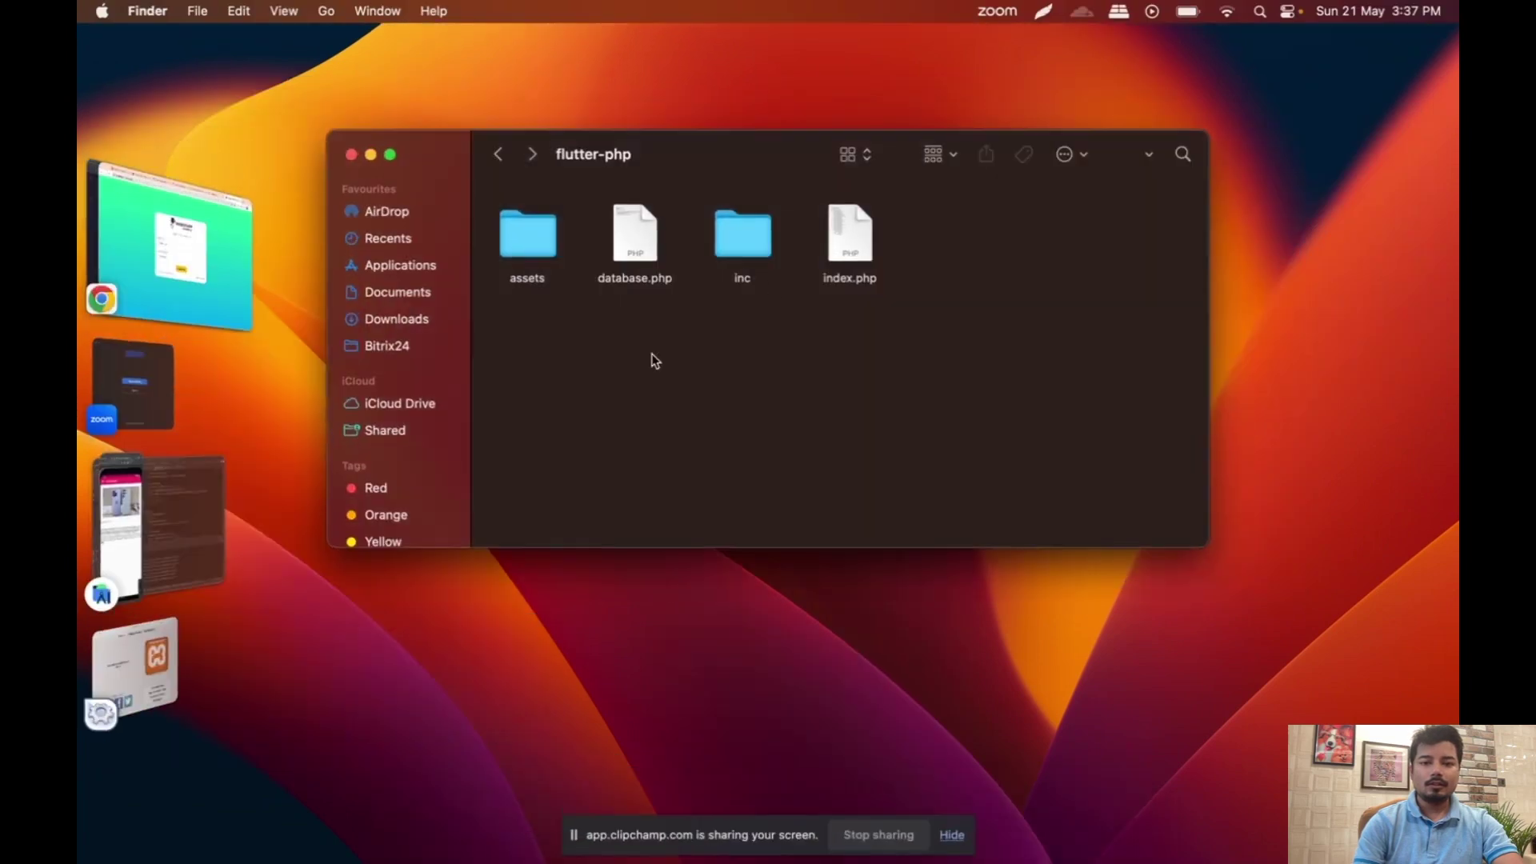
{"action": "left_click_drag", "start_coordinate": [530, 353], "coordinate": [969, 188]}
{"action": "right_click", "coordinate": [523, 251]}
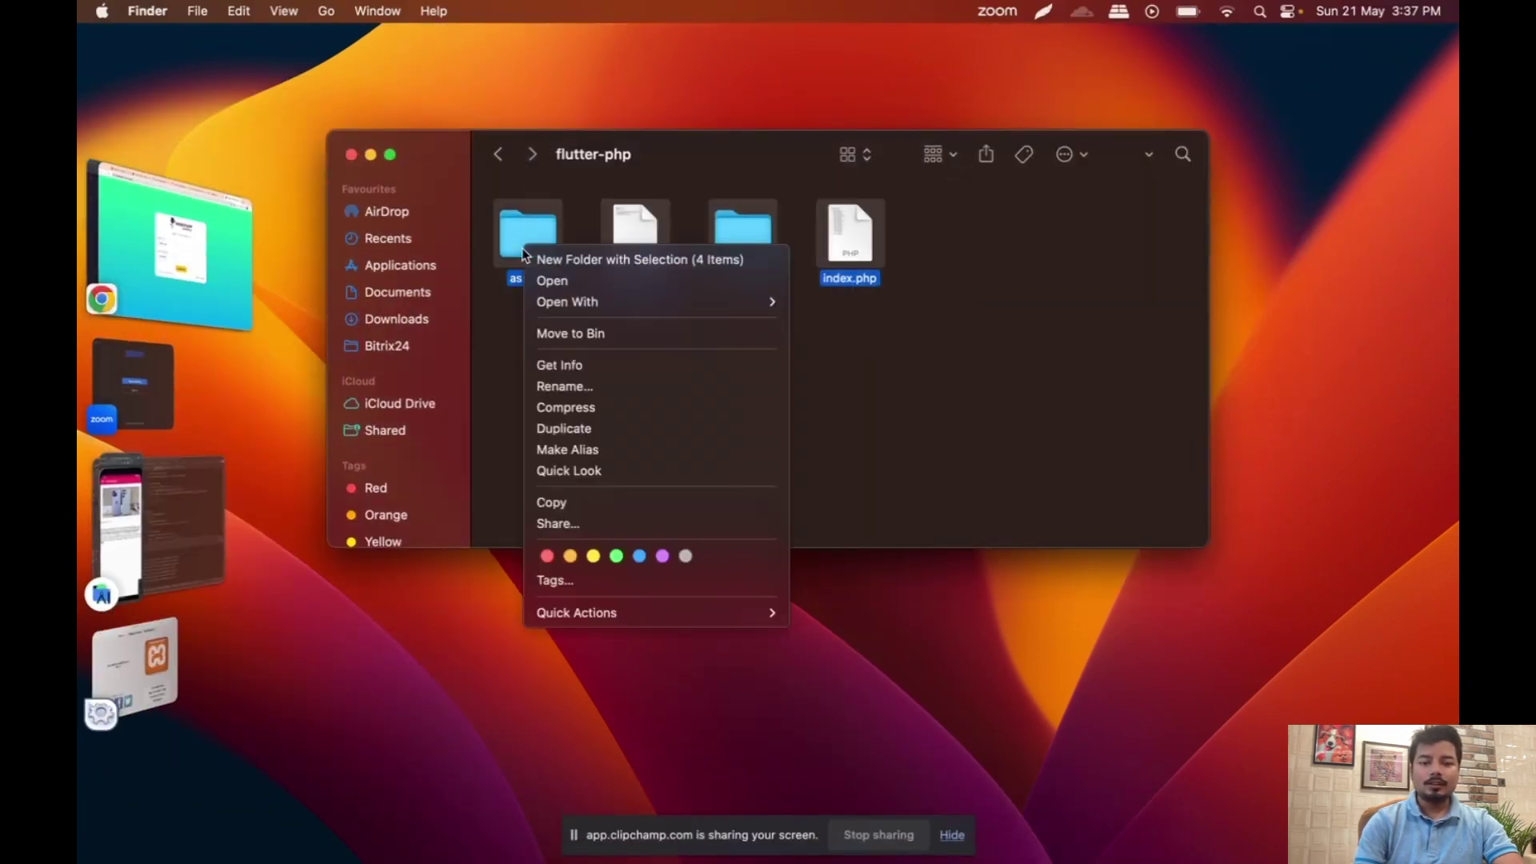
{"action": "left_click", "coordinate": [602, 411]}
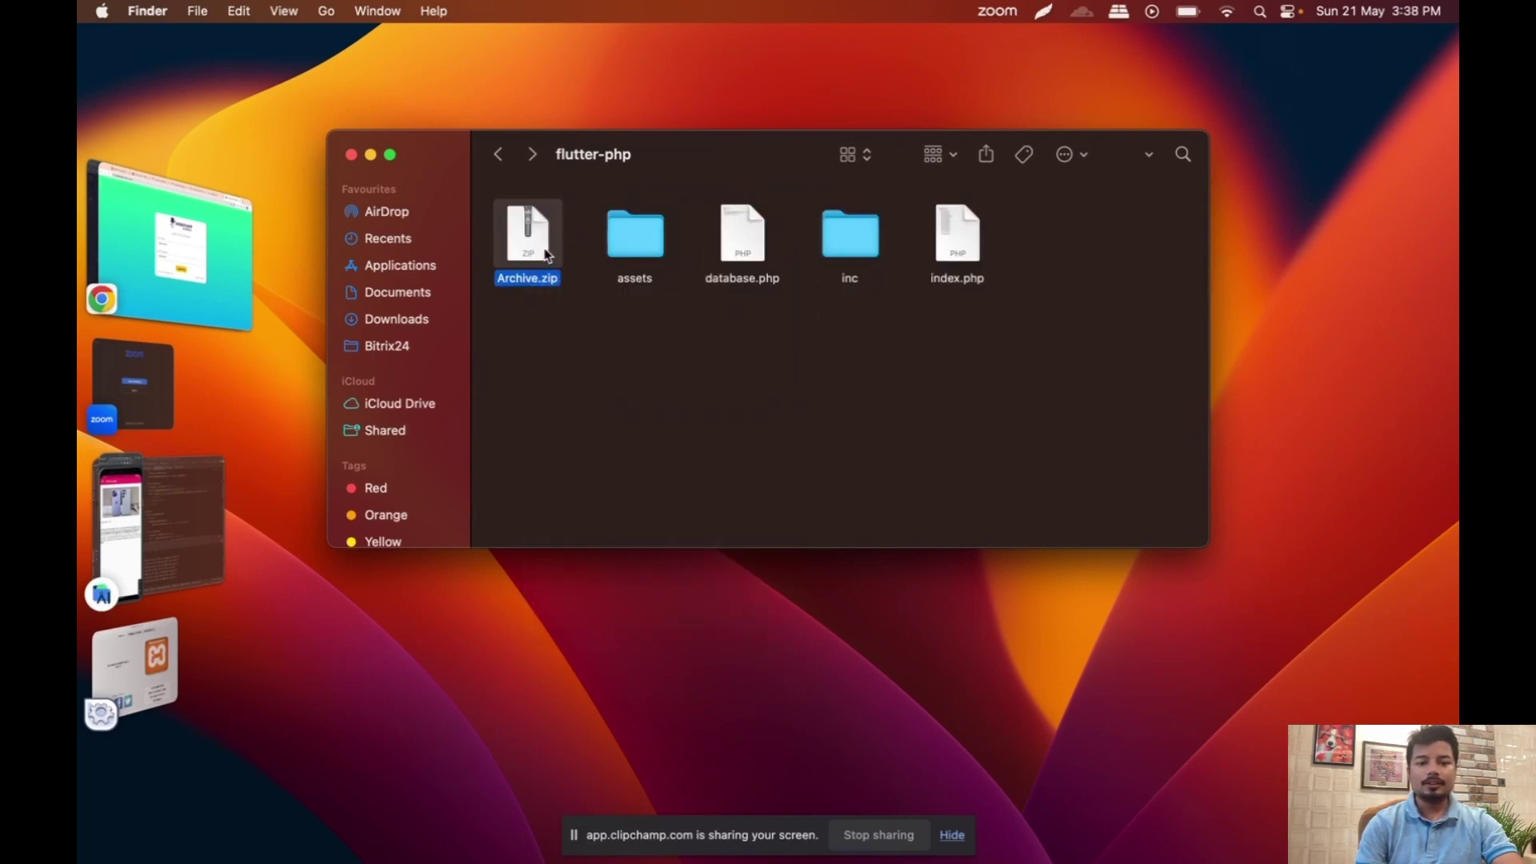
{"action": "left_click", "coordinate": [165, 276]}
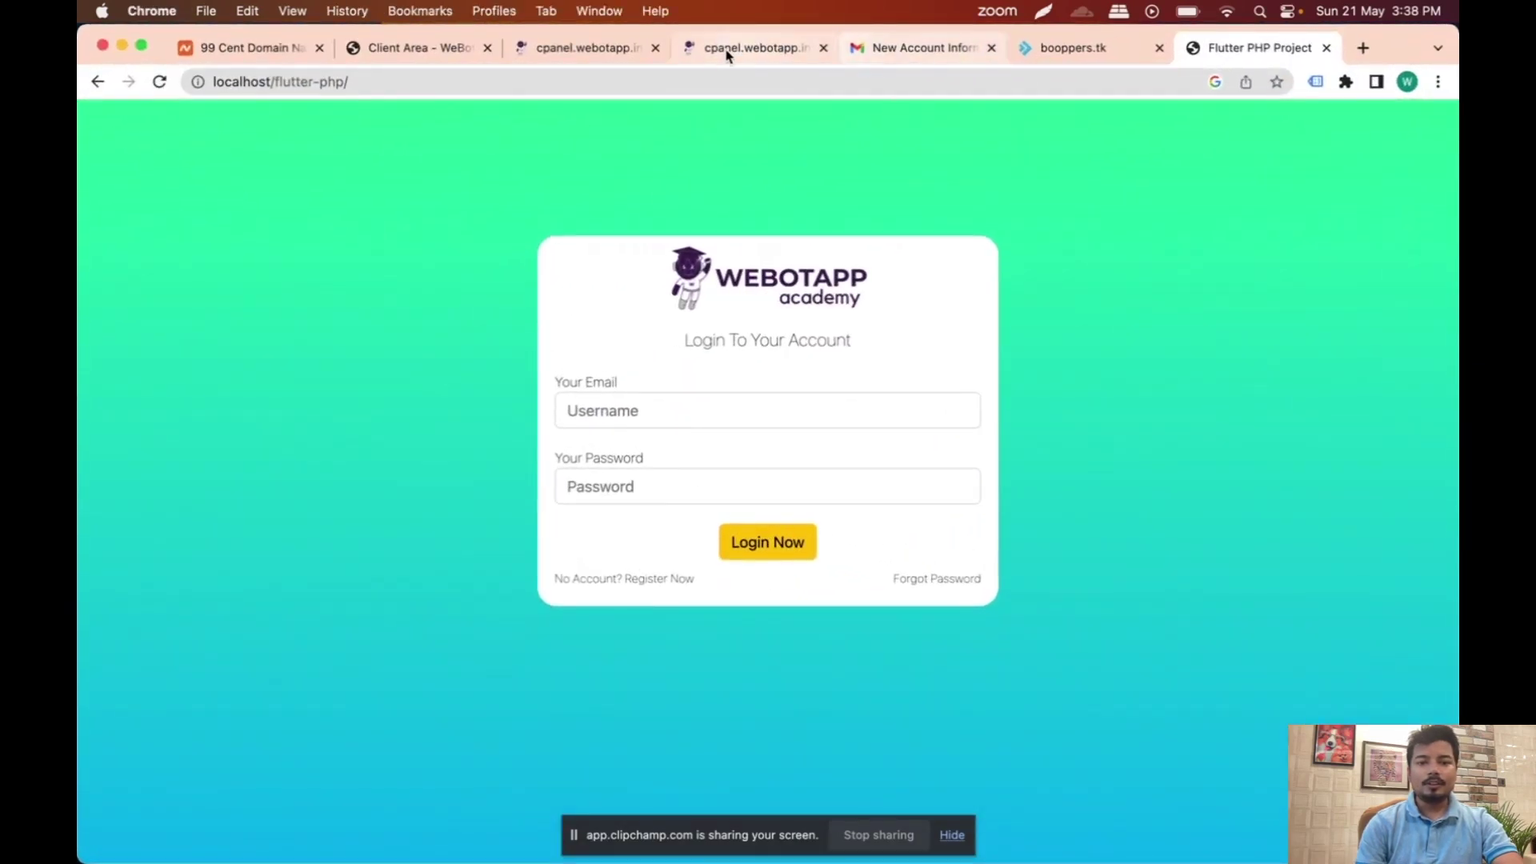
Step: Upload Archive.zip from the flutter-php folder into booppers.tk's public_html
{"action": "left_click", "coordinate": [576, 58]}
{"action": "left_click", "coordinate": [720, 46]}
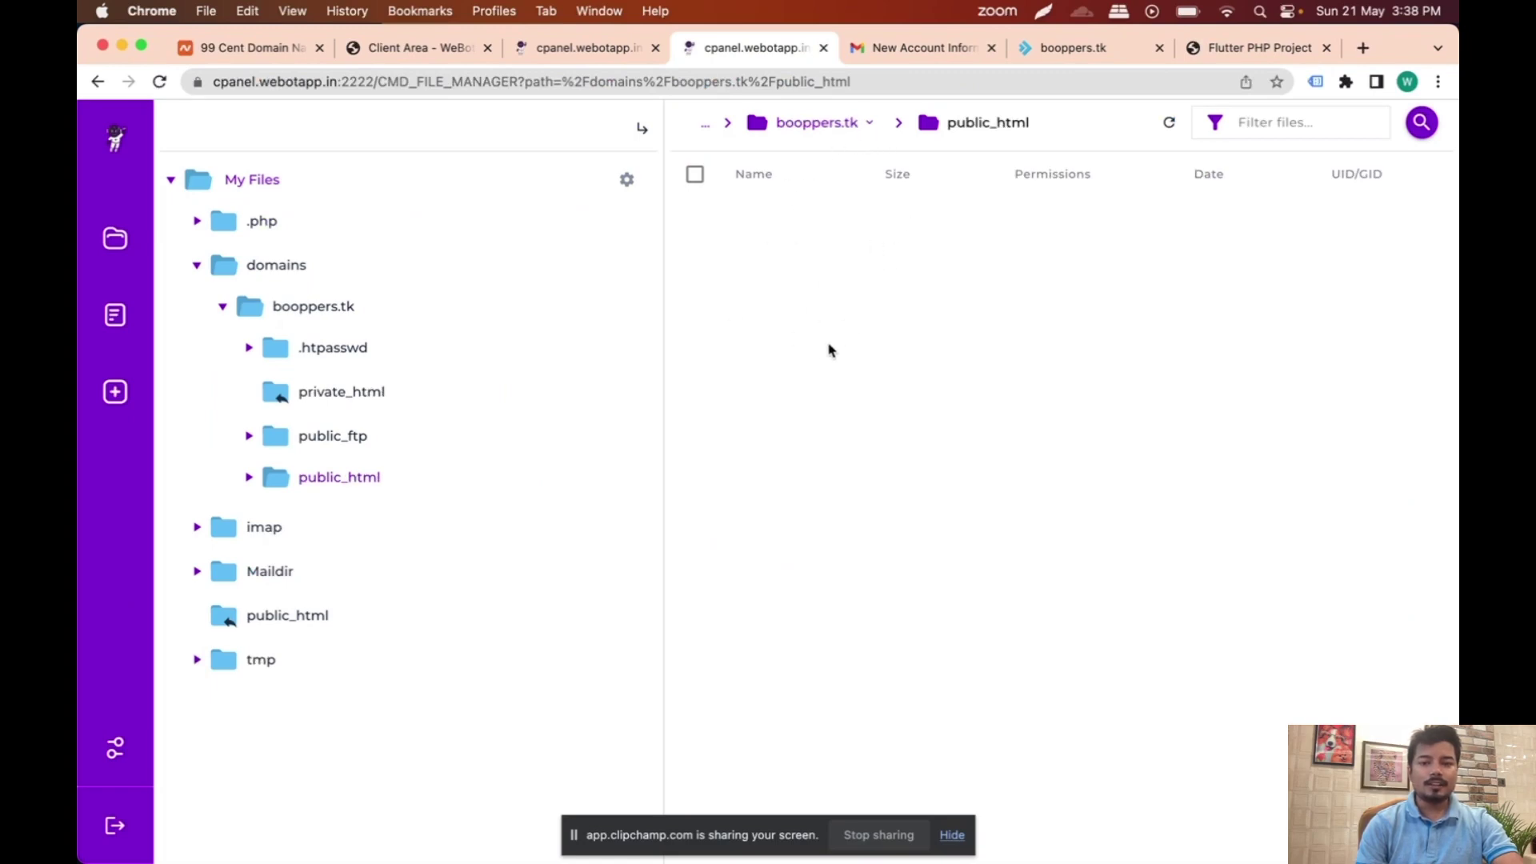
{"action": "key", "text": "ctrl+Up"}
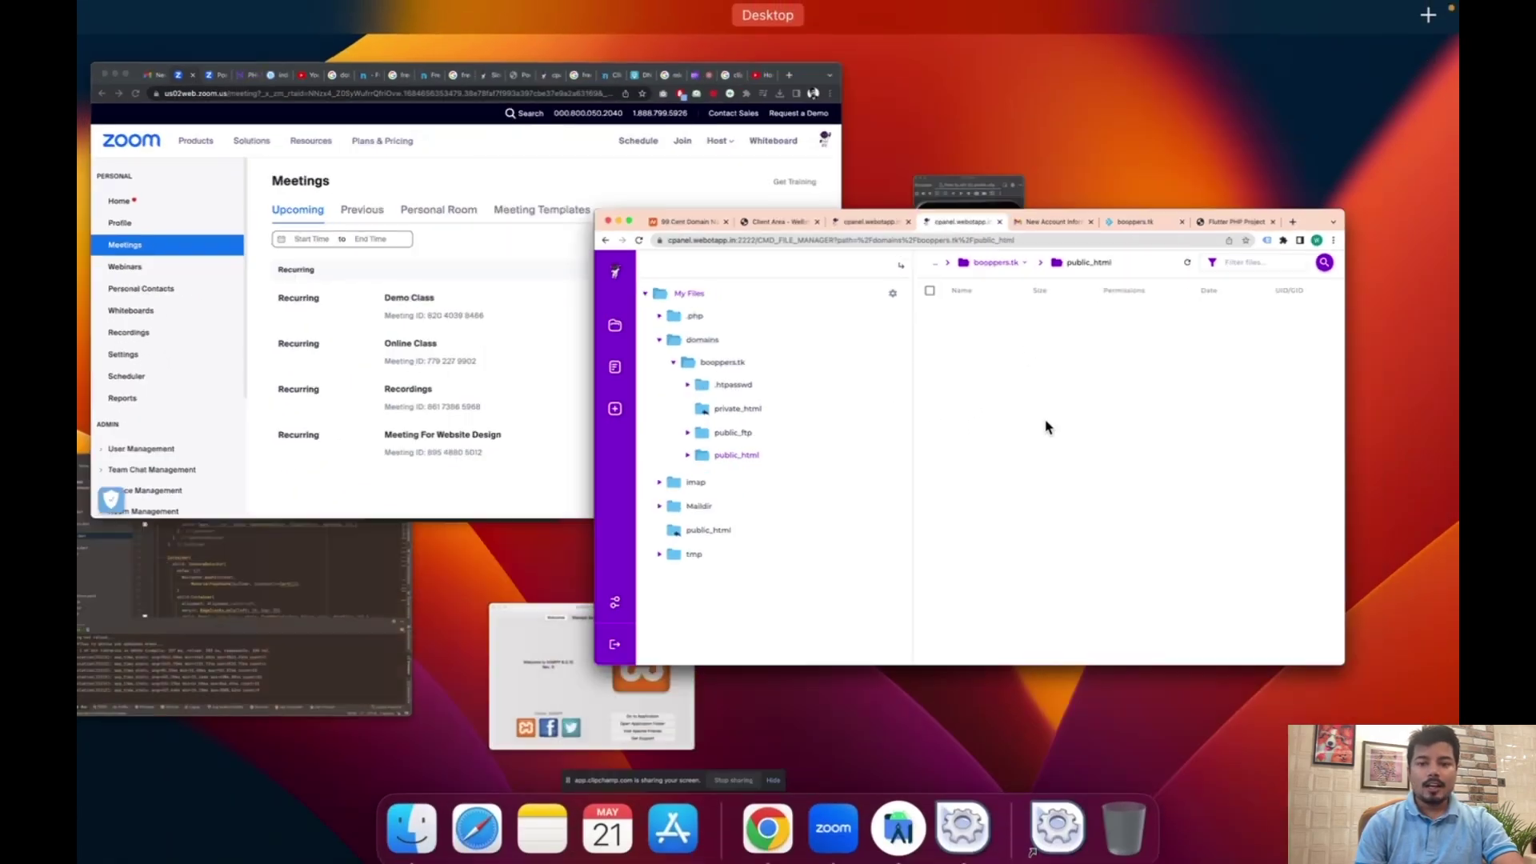
{"action": "left_click", "coordinate": [1056, 206]}
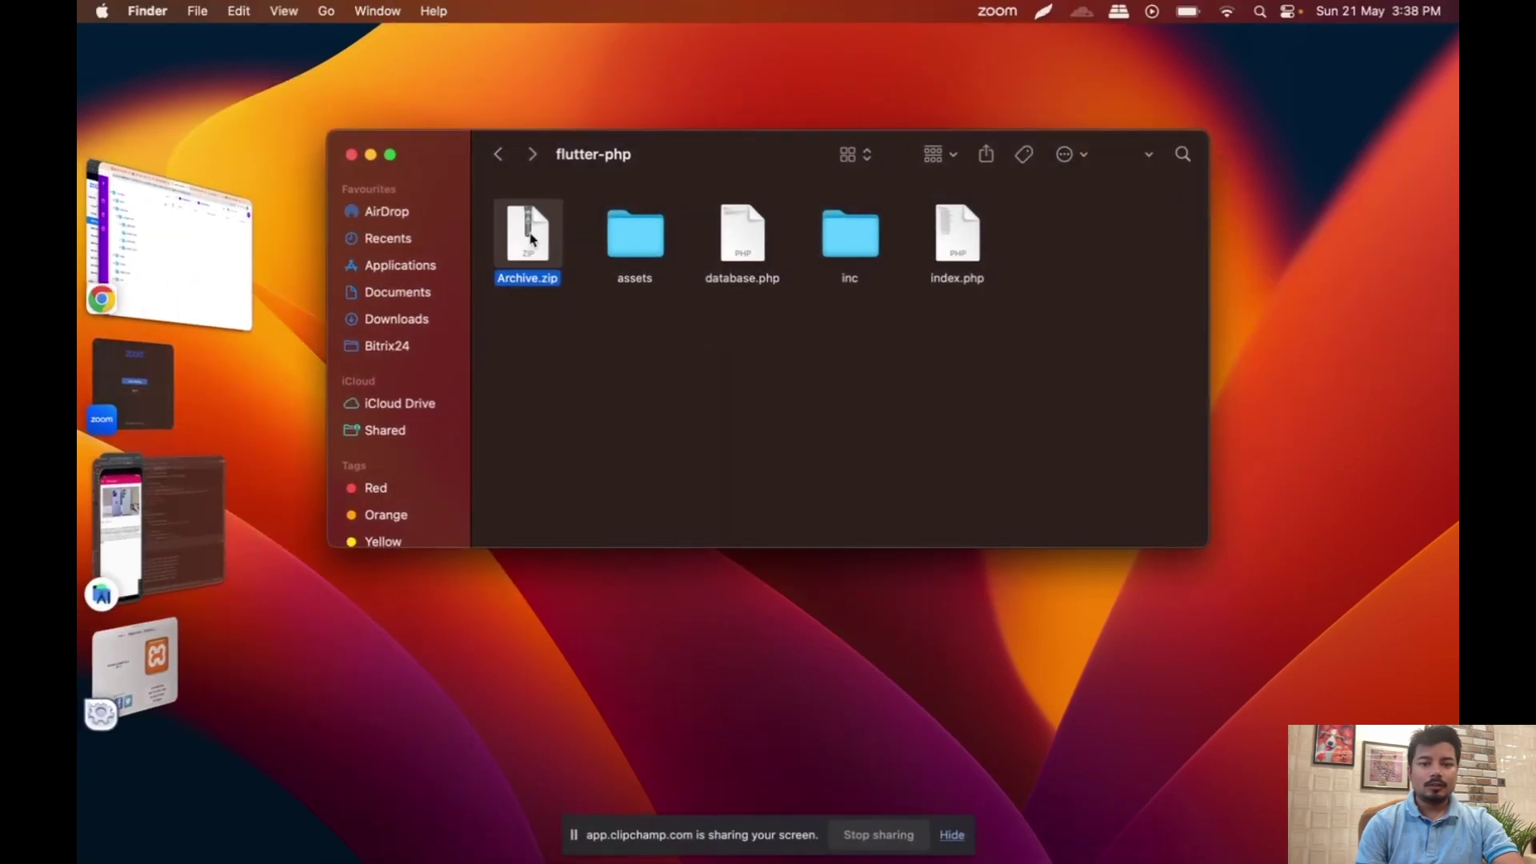
{"action": "left_click_drag", "start_coordinate": [528, 237], "coordinate": [916, 445]}
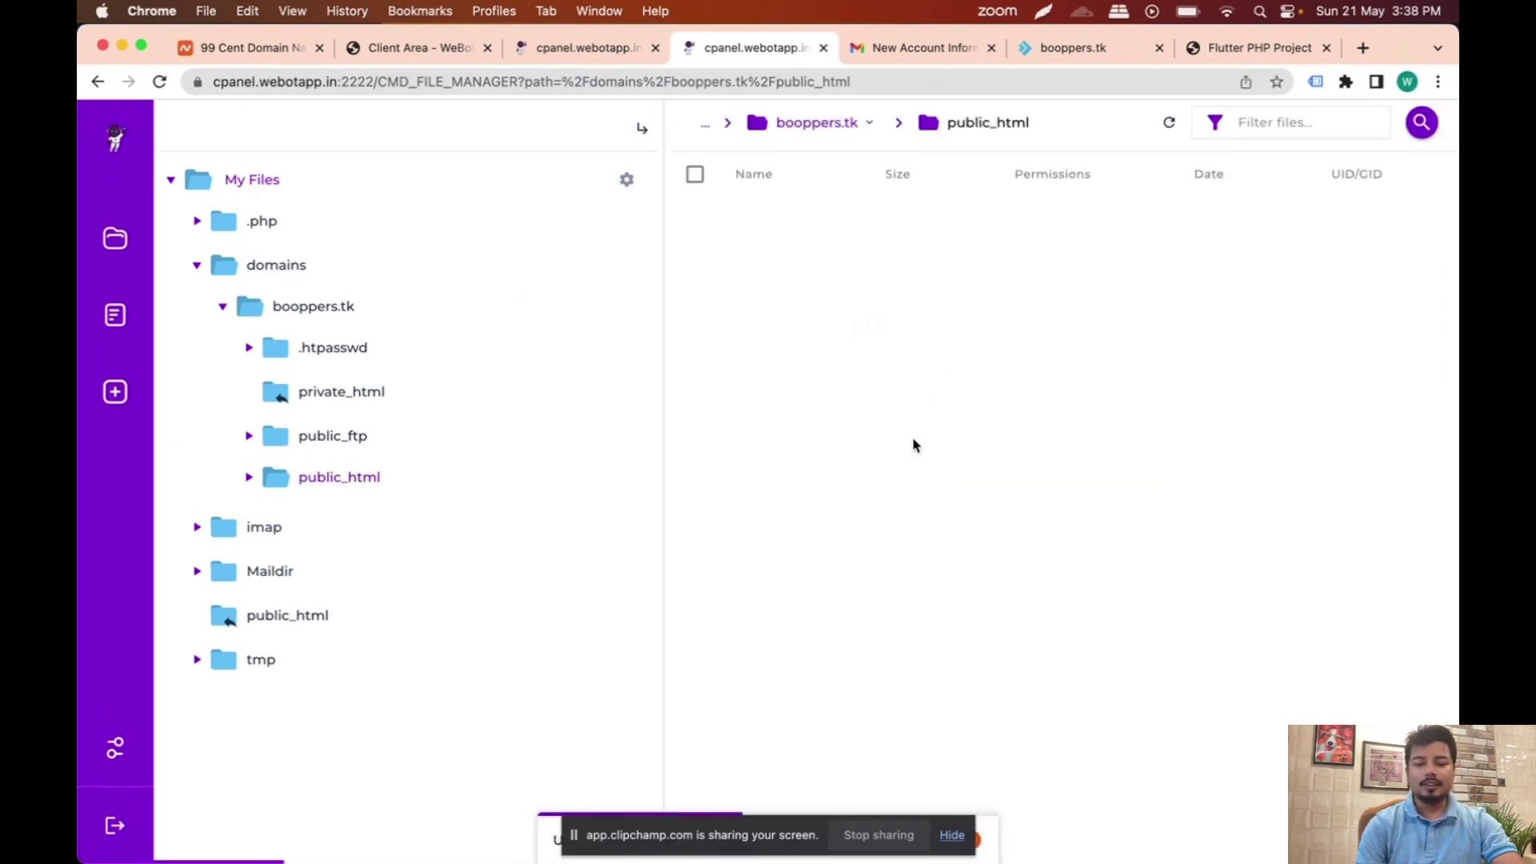
{"action": "left_click", "coordinate": [952, 836]}
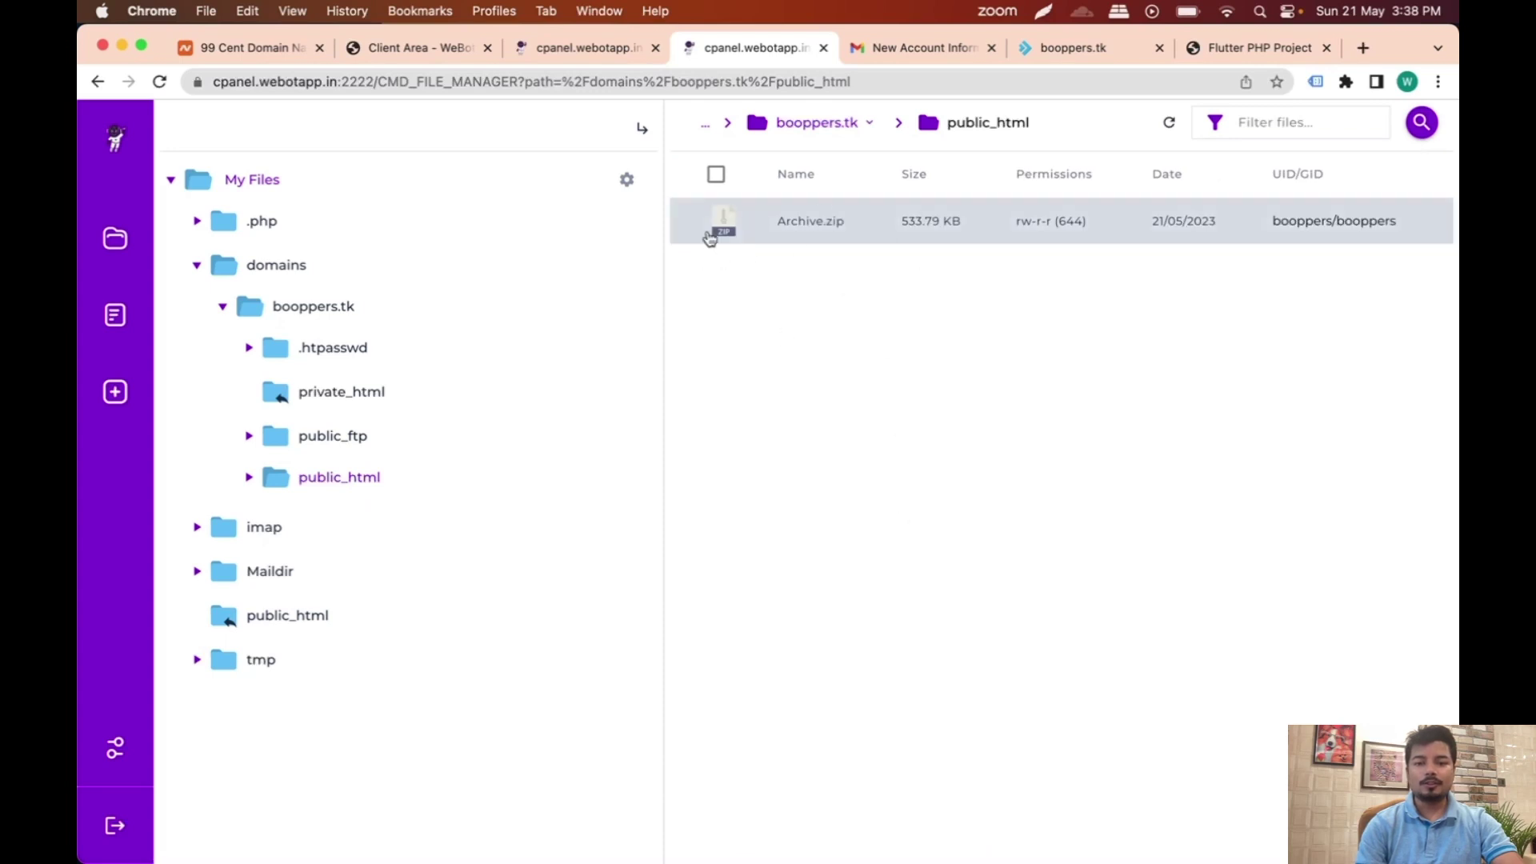
Step: Extract all of Archive.zip's files into public_html
{"action": "right_click", "coordinate": [720, 230]}
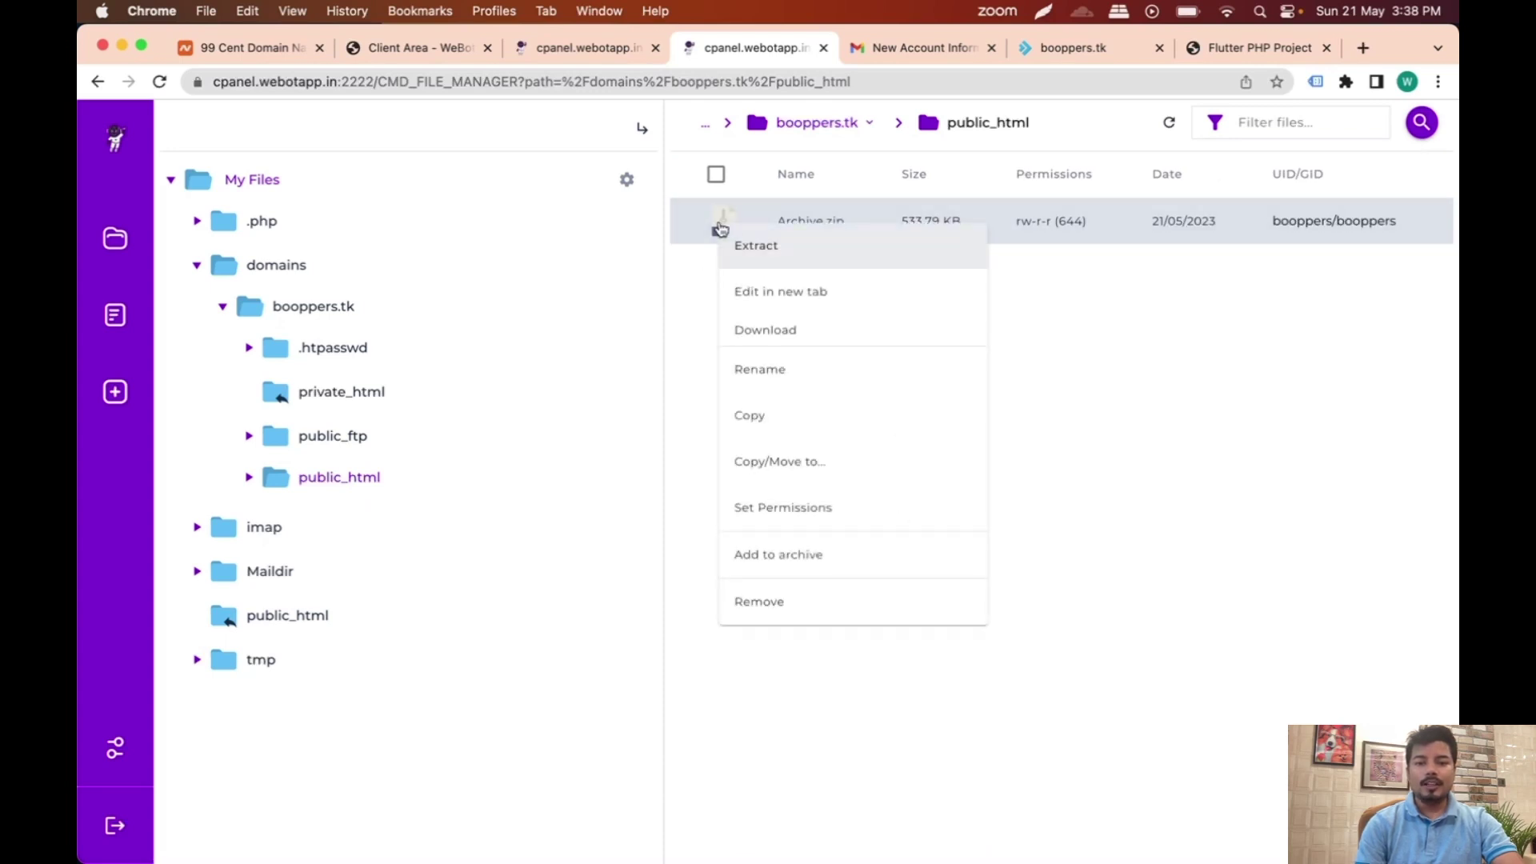
{"action": "left_click", "coordinate": [757, 250]}
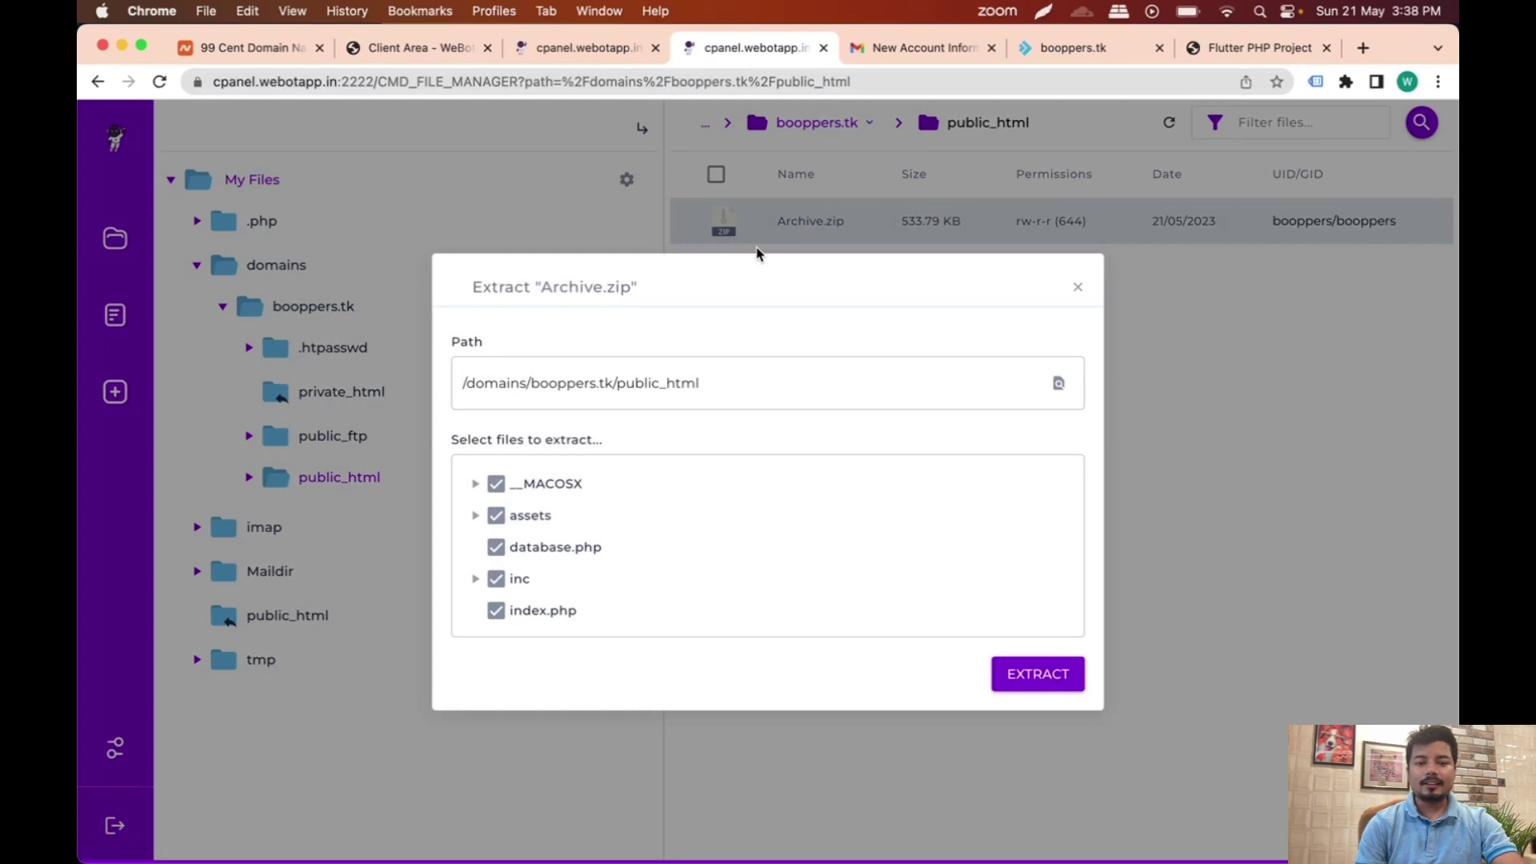
{"action": "left_click", "coordinate": [1037, 675]}
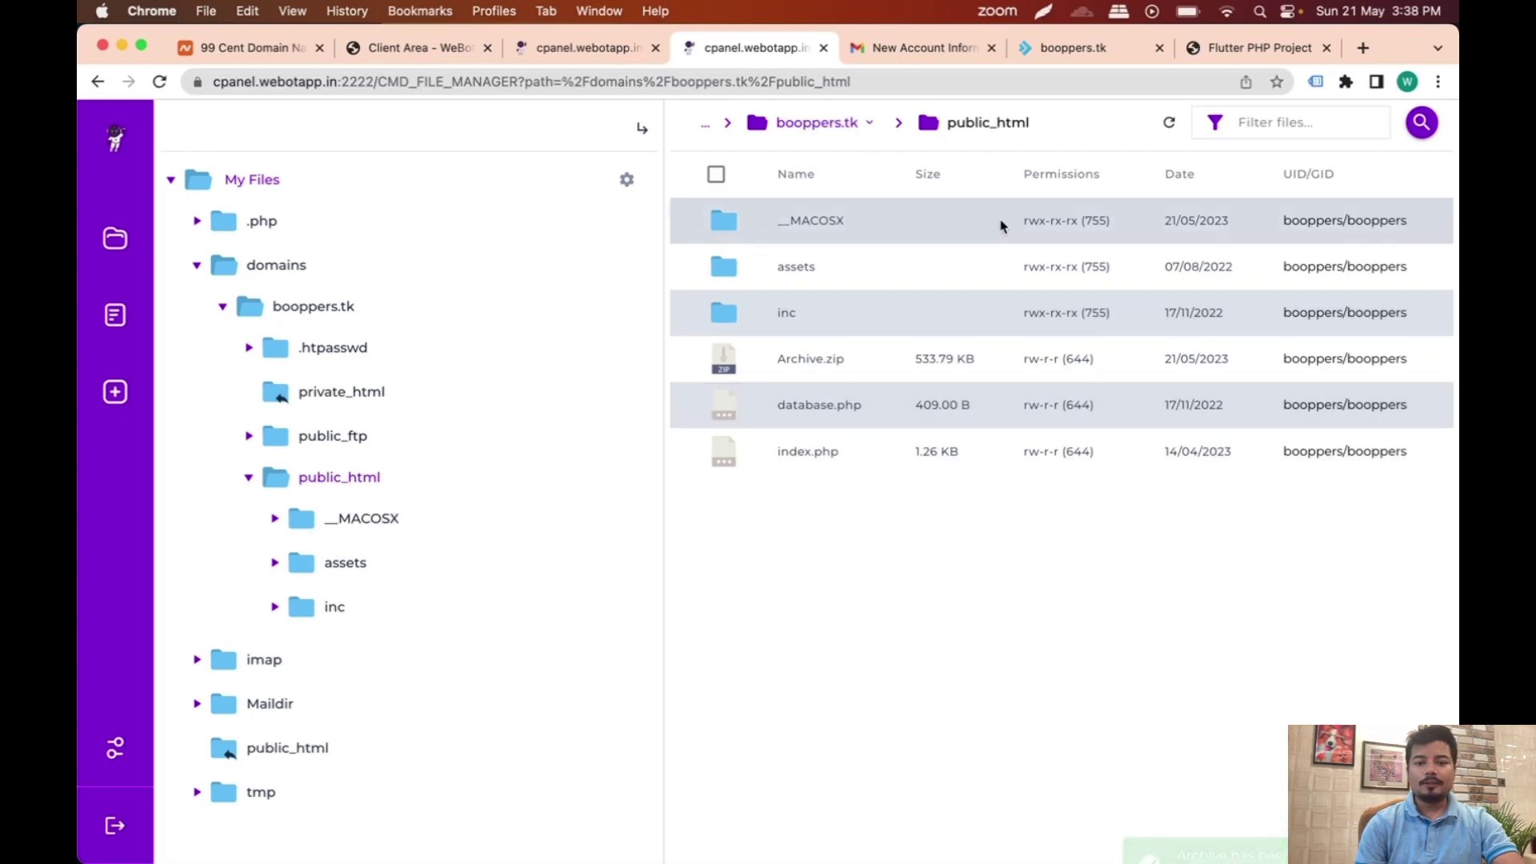
Step: Open database.php in the File Manager editor, select its code, then go back to the dashboard
{"action": "double_click", "coordinate": [723, 414]}
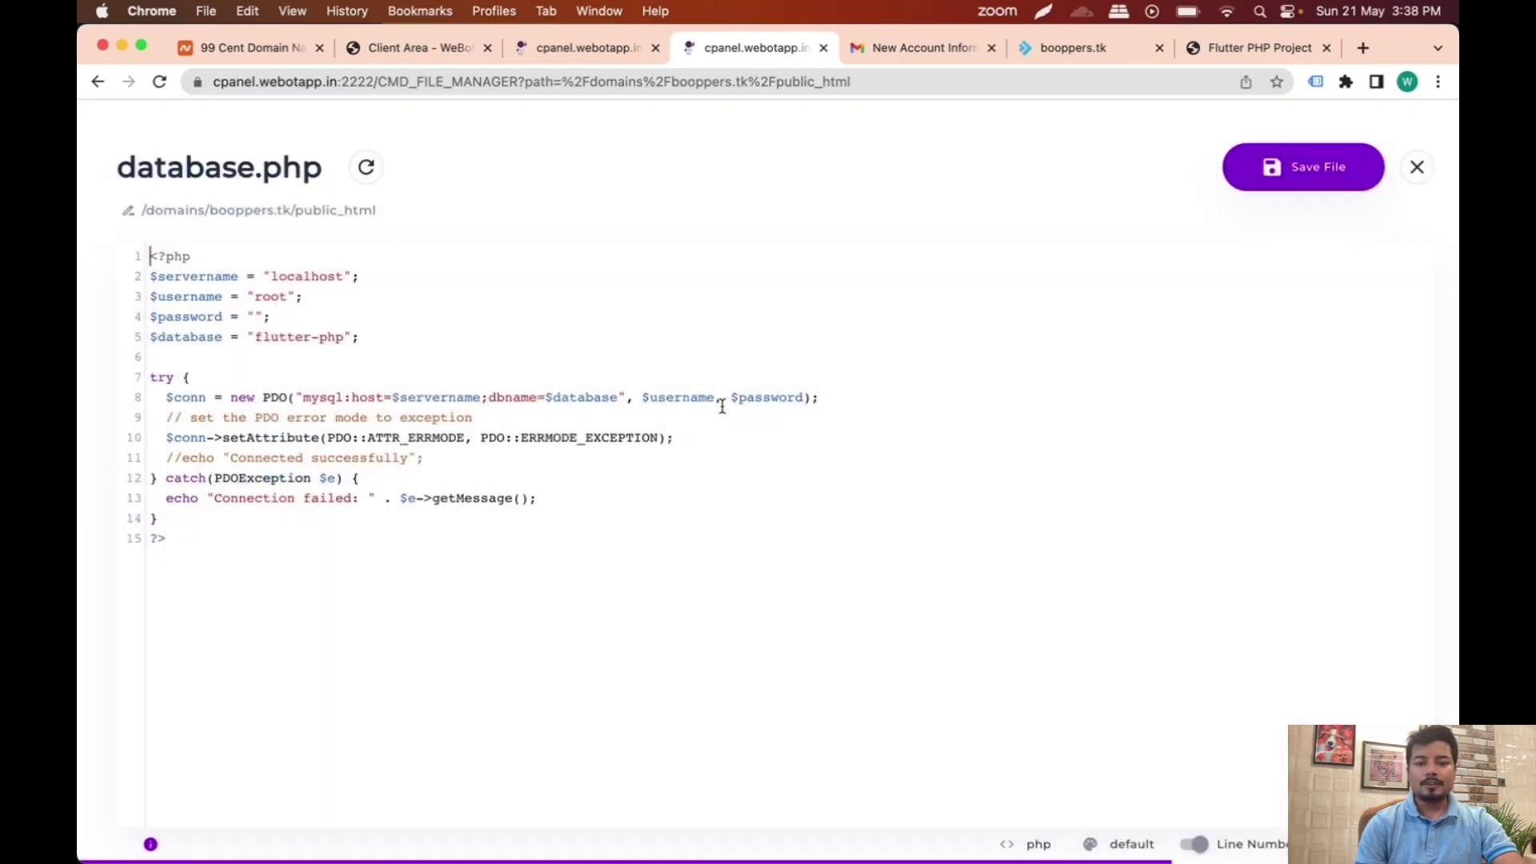
{"action": "left_click_drag", "start_coordinate": [157, 256], "coordinate": [227, 551]}
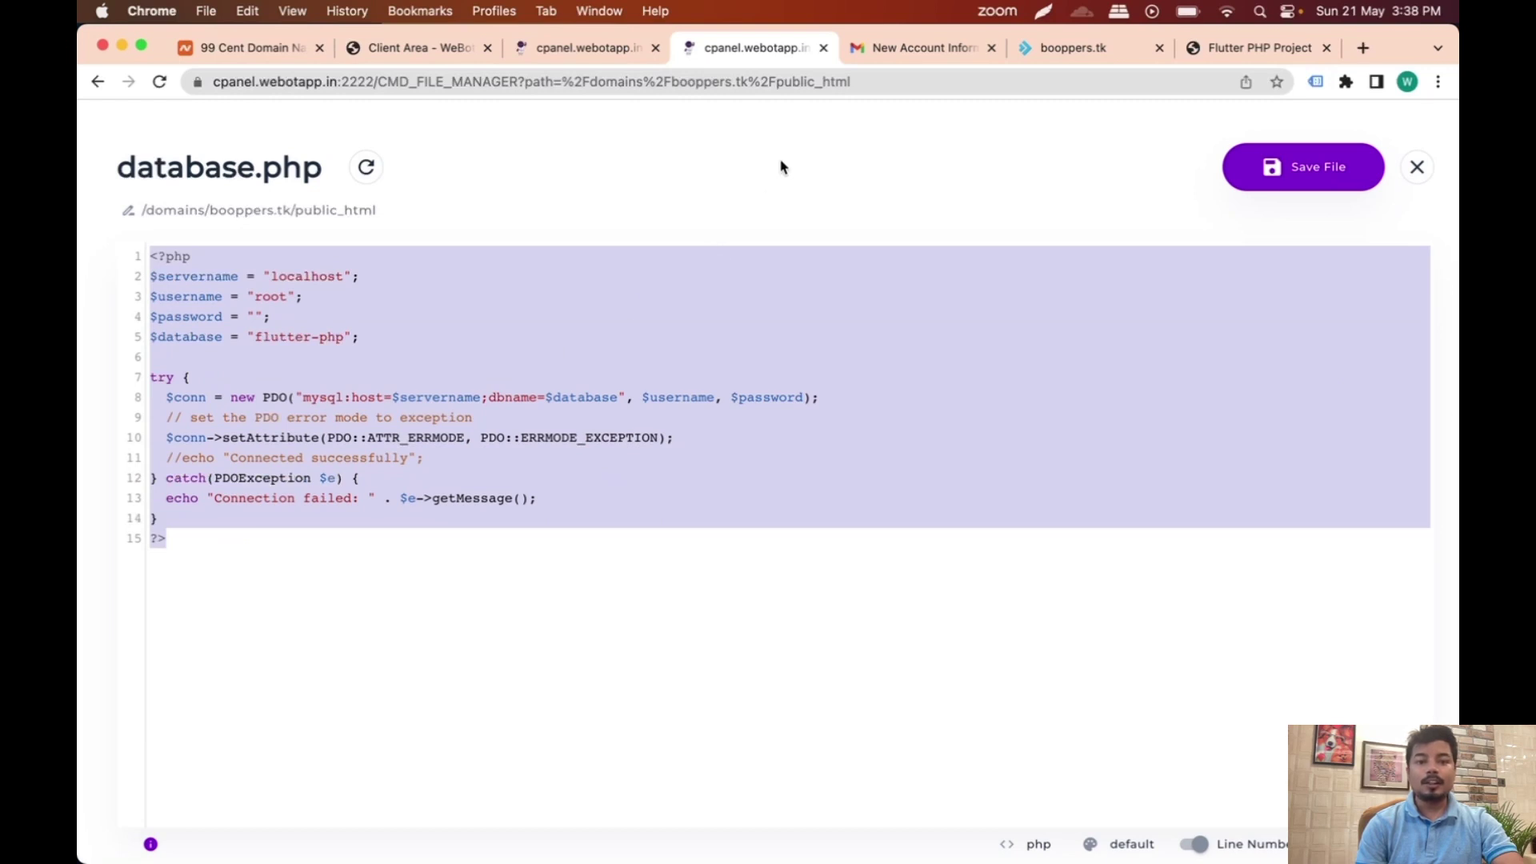
{"action": "left_click", "coordinate": [584, 48]}
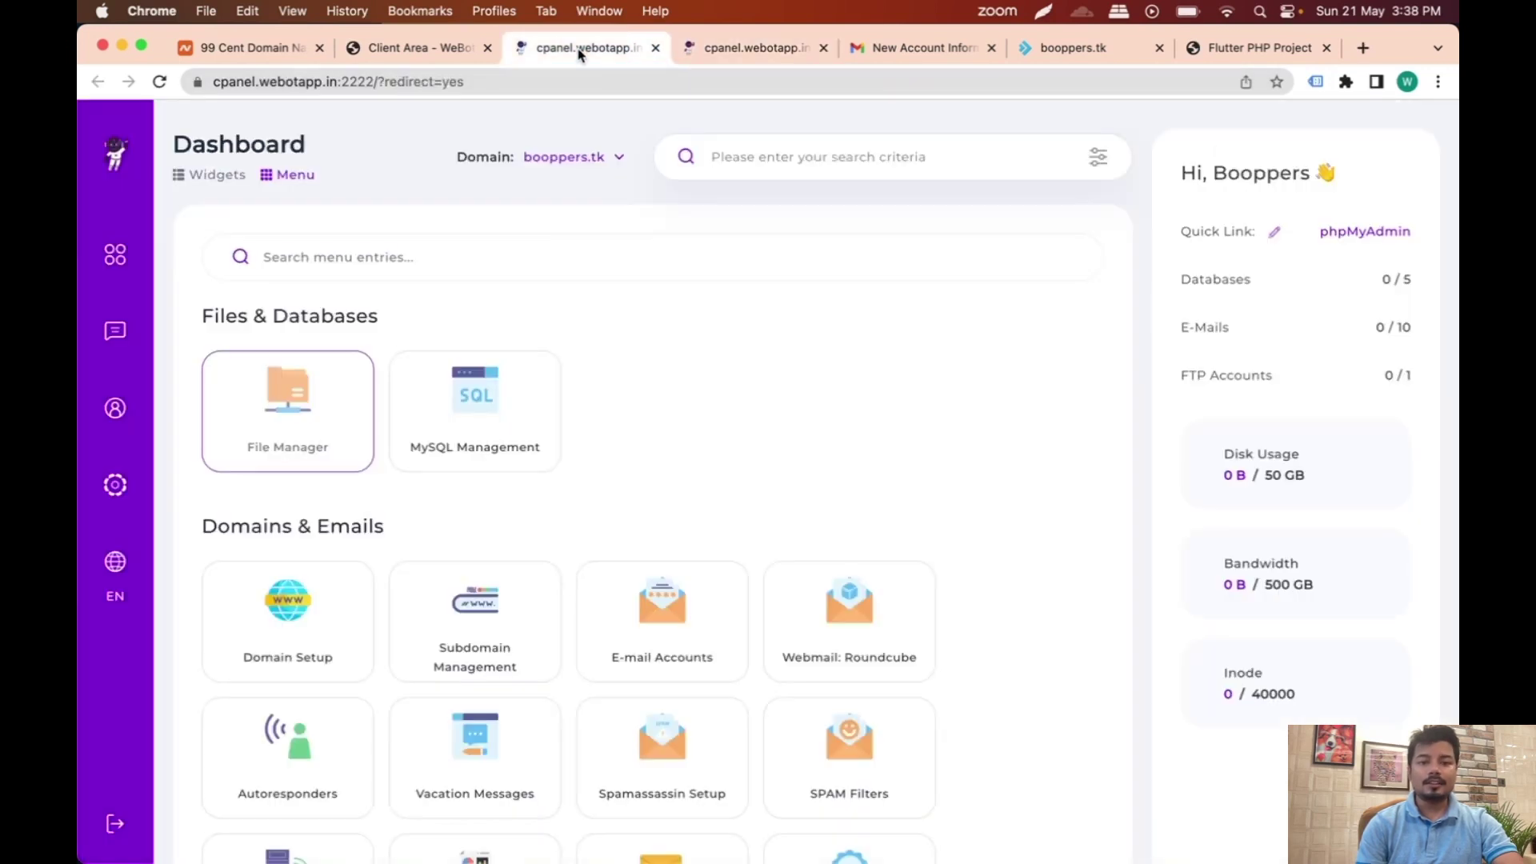
Step: Start a new MySQL database named booppers
{"action": "left_click", "coordinate": [471, 419]}
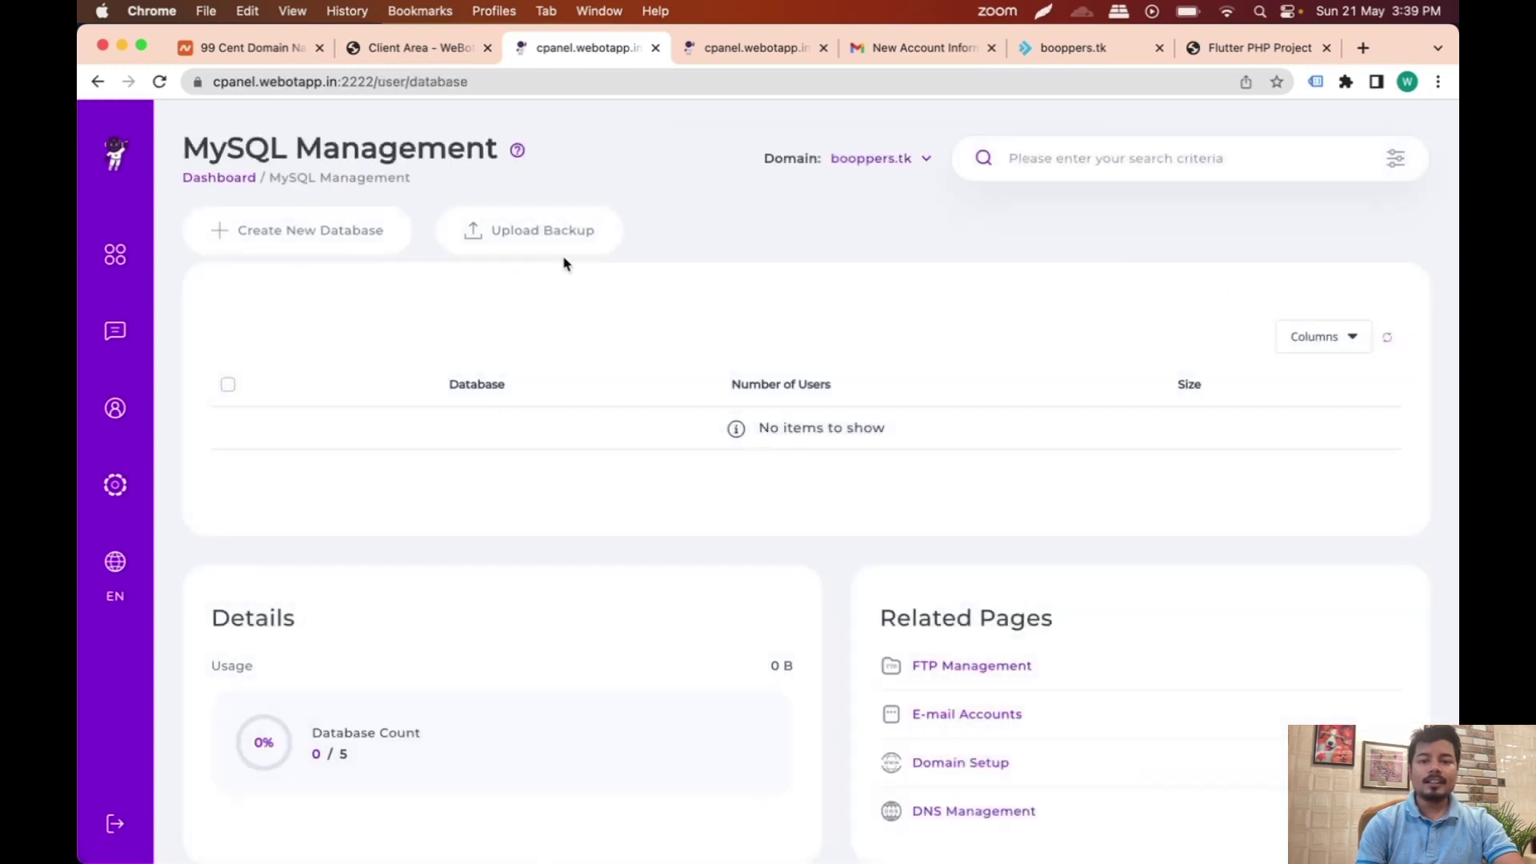
{"action": "left_click", "coordinate": [357, 245]}
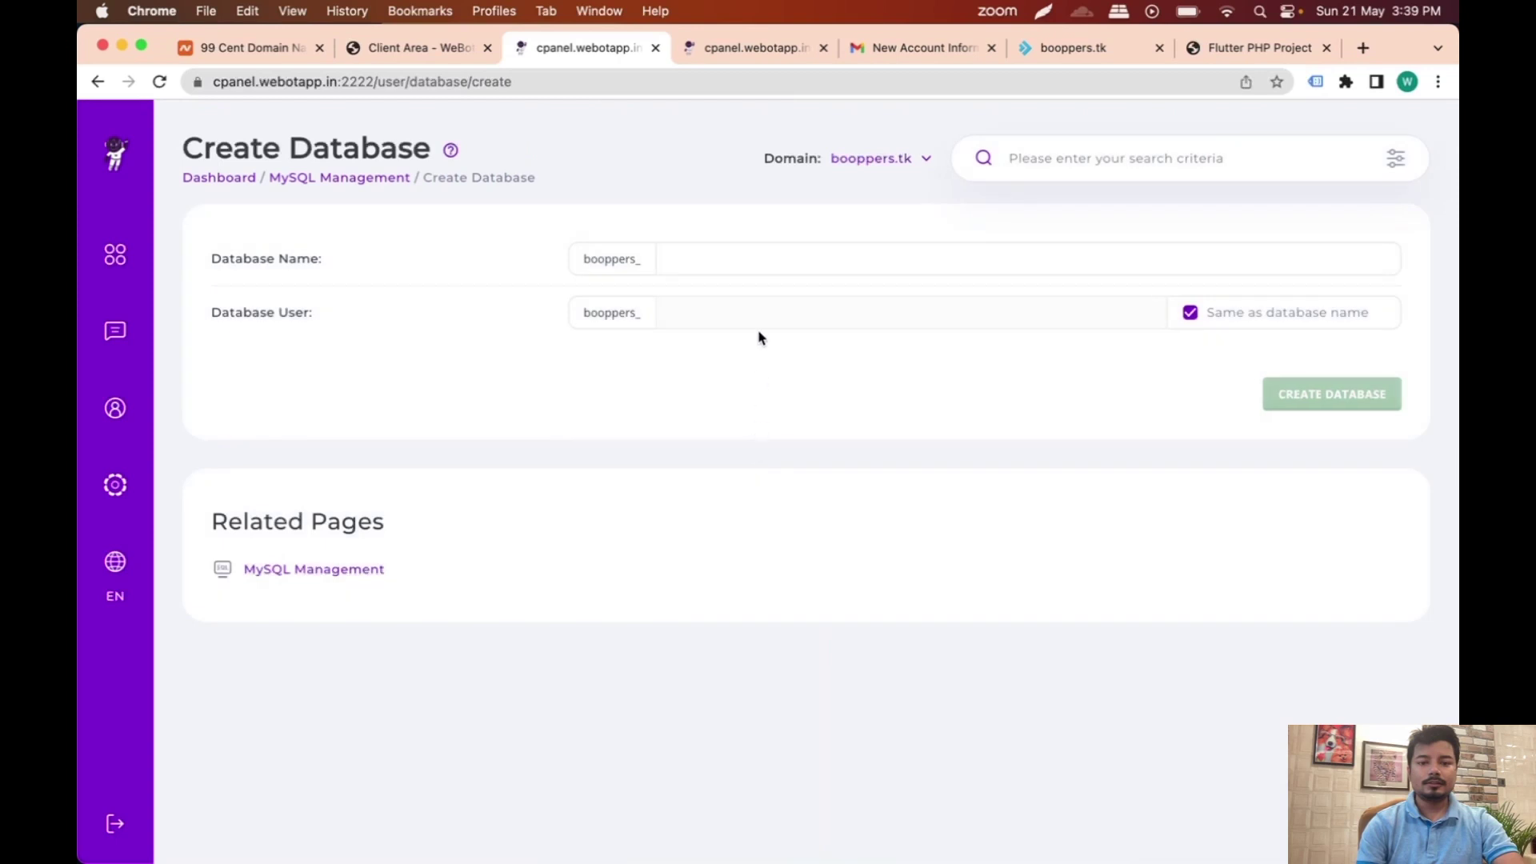
{"action": "left_click", "coordinate": [744, 258]}
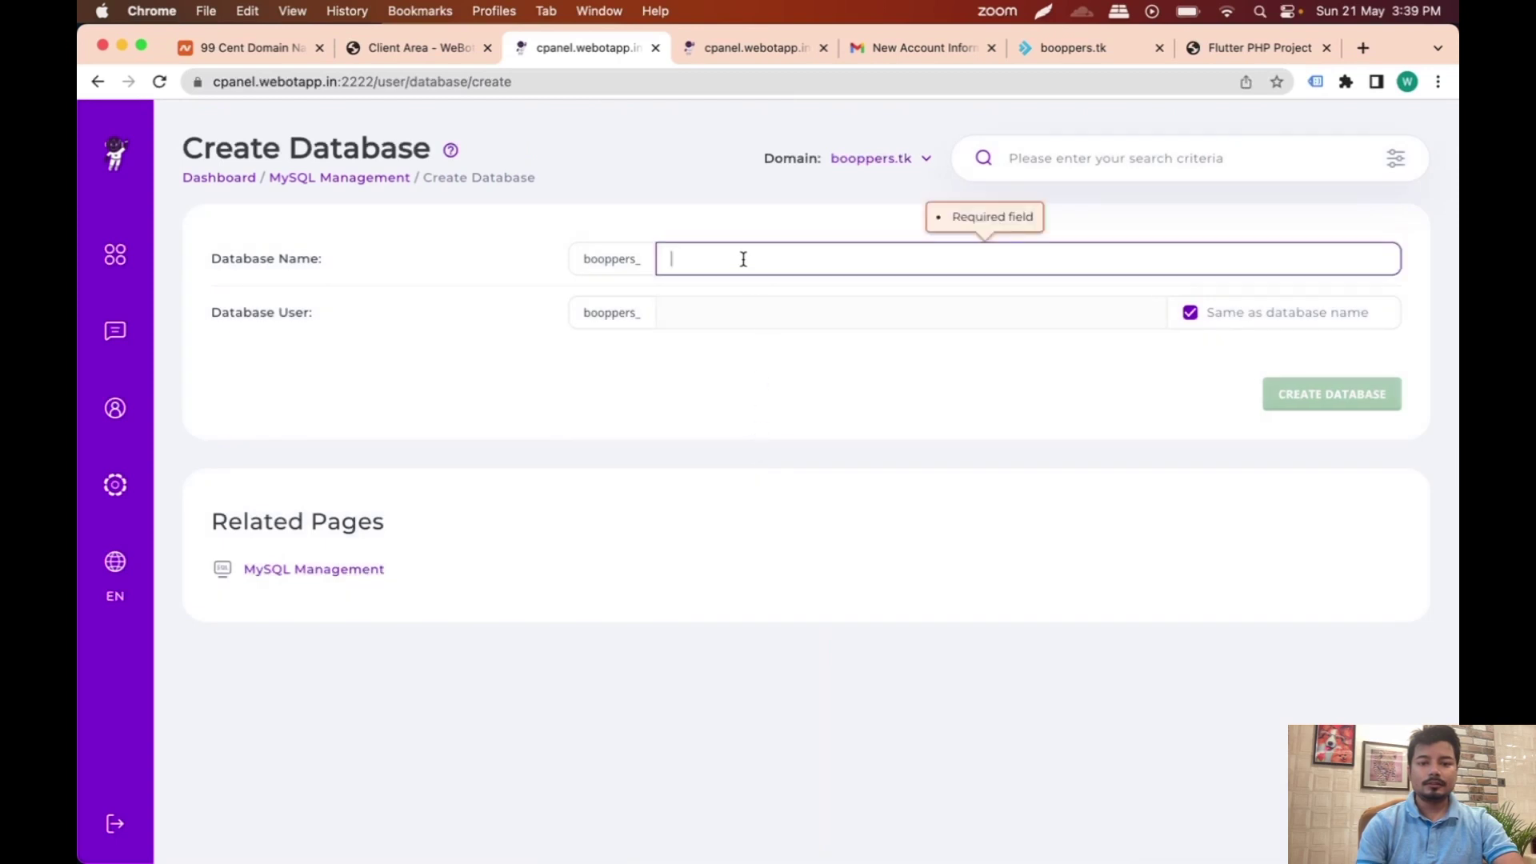
{"action": "type", "text": "booppers"}
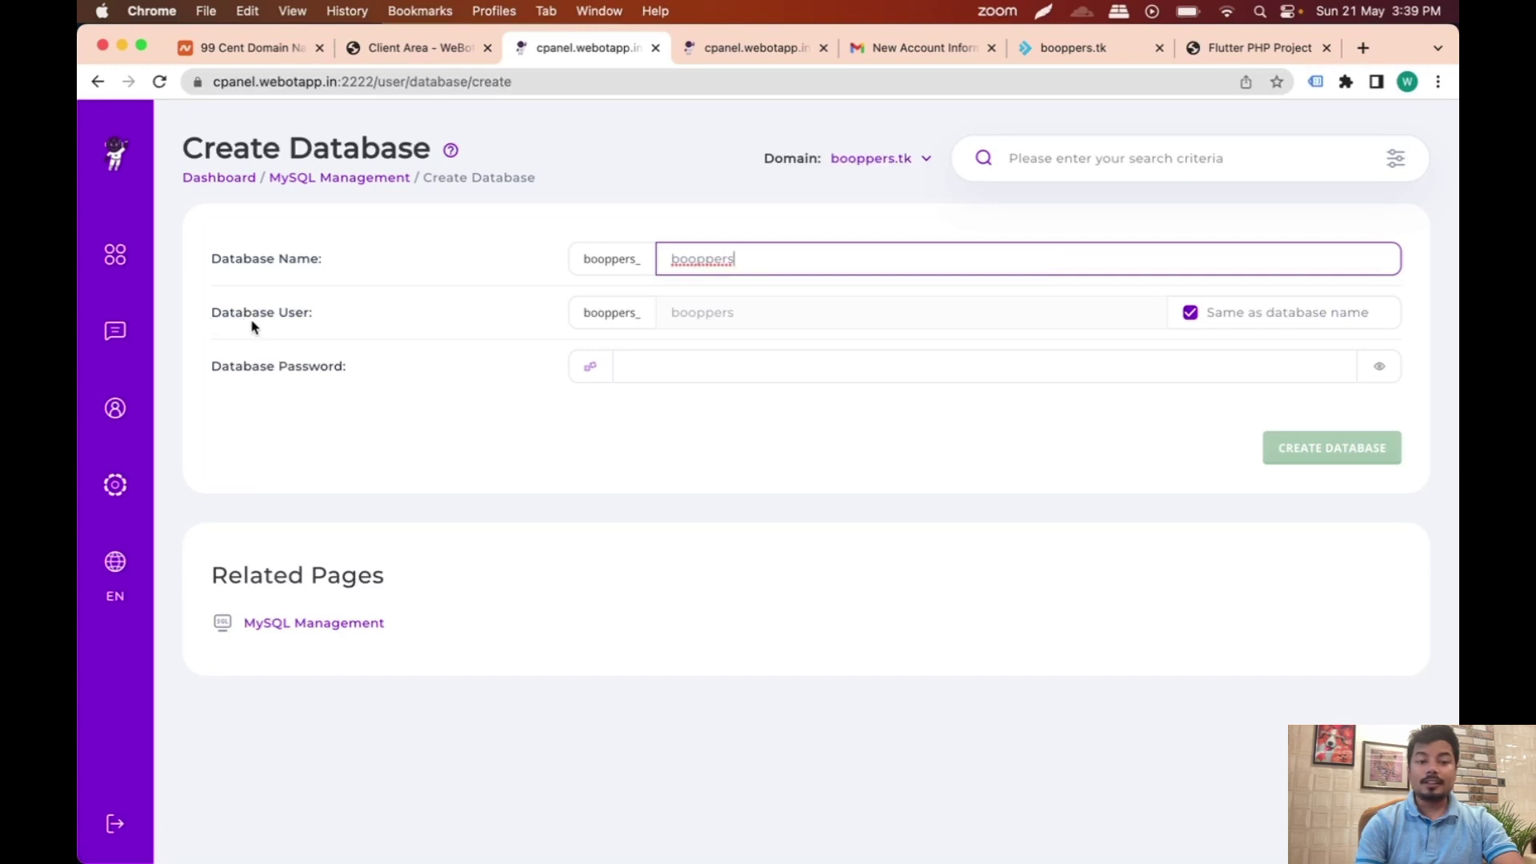
Step: Generate a database password, copy it, and return to the database.php editor
{"action": "left_click", "coordinate": [585, 372]}
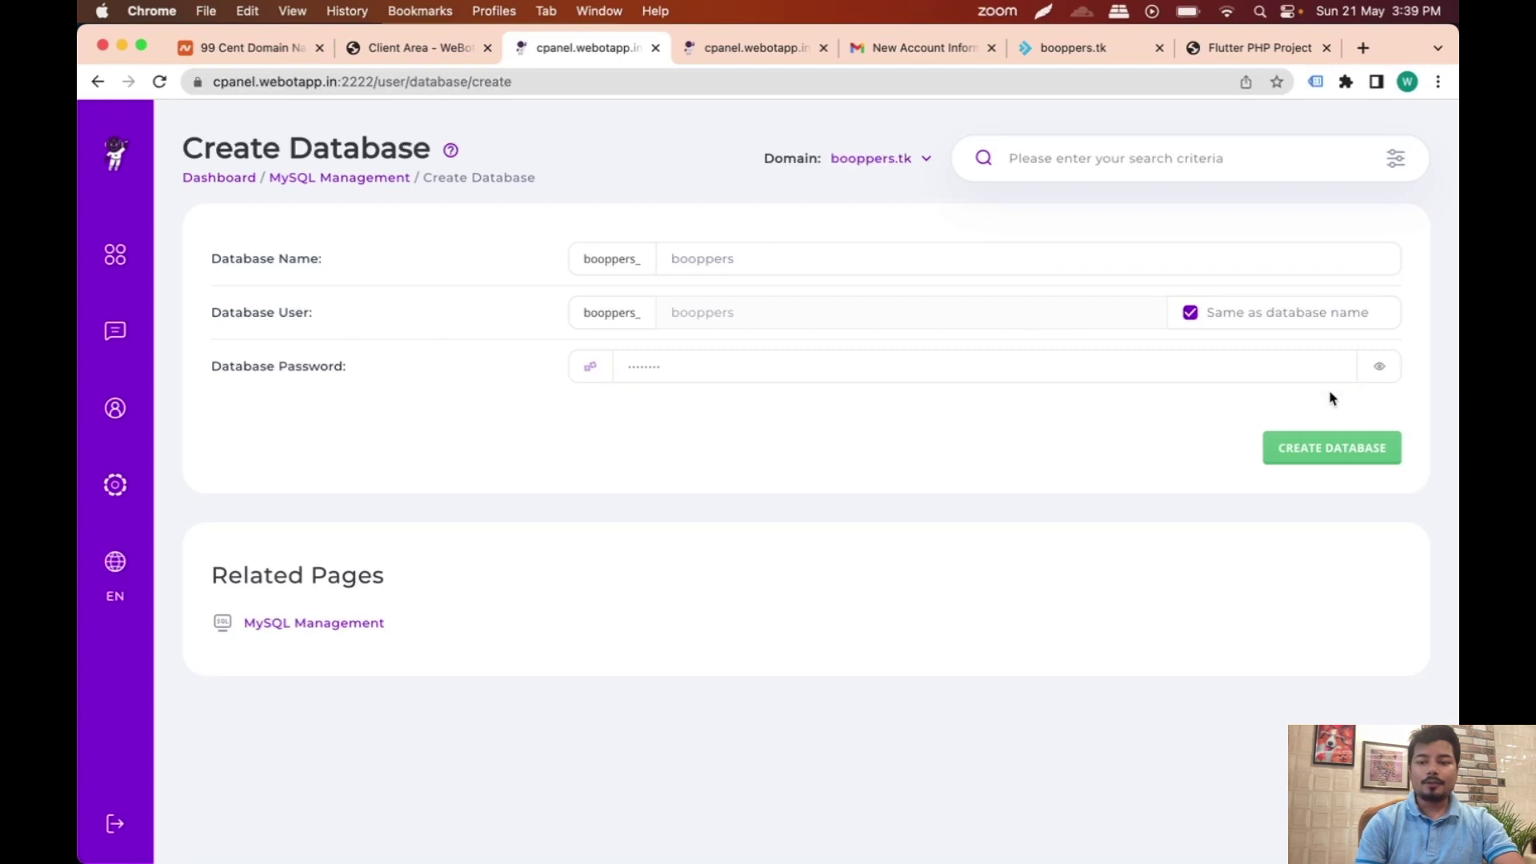
{"action": "left_click", "coordinate": [1379, 366]}
{"action": "left_click", "coordinate": [745, 378]}
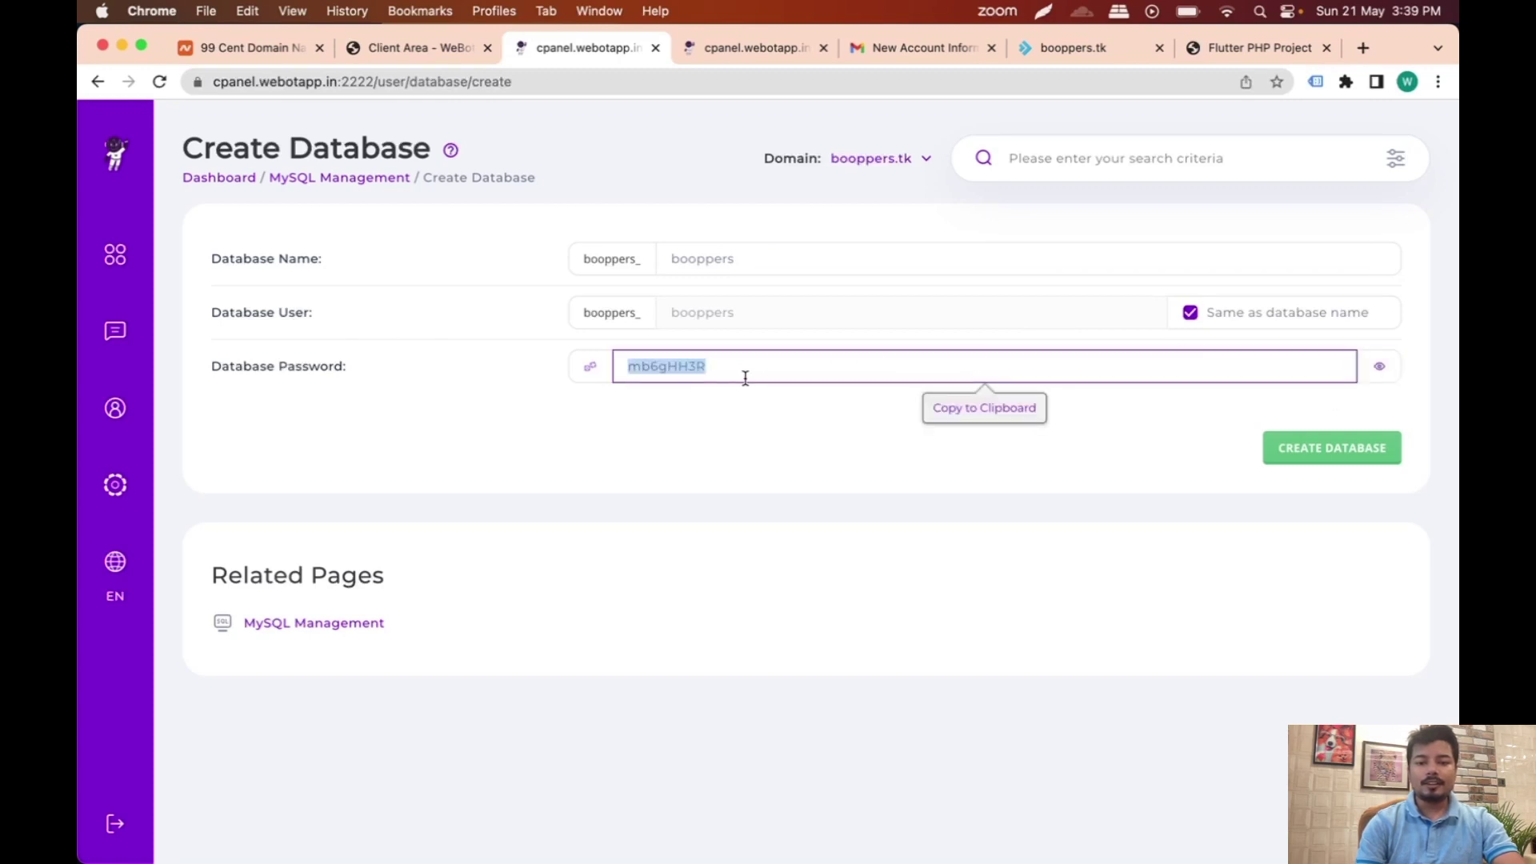
{"action": "left_click", "coordinate": [588, 367]}
{"action": "left_click", "coordinate": [588, 368]}
{"action": "left_click", "coordinate": [729, 364]}
{"action": "key", "text": "super+a"}
{"action": "key", "text": "super+c"}
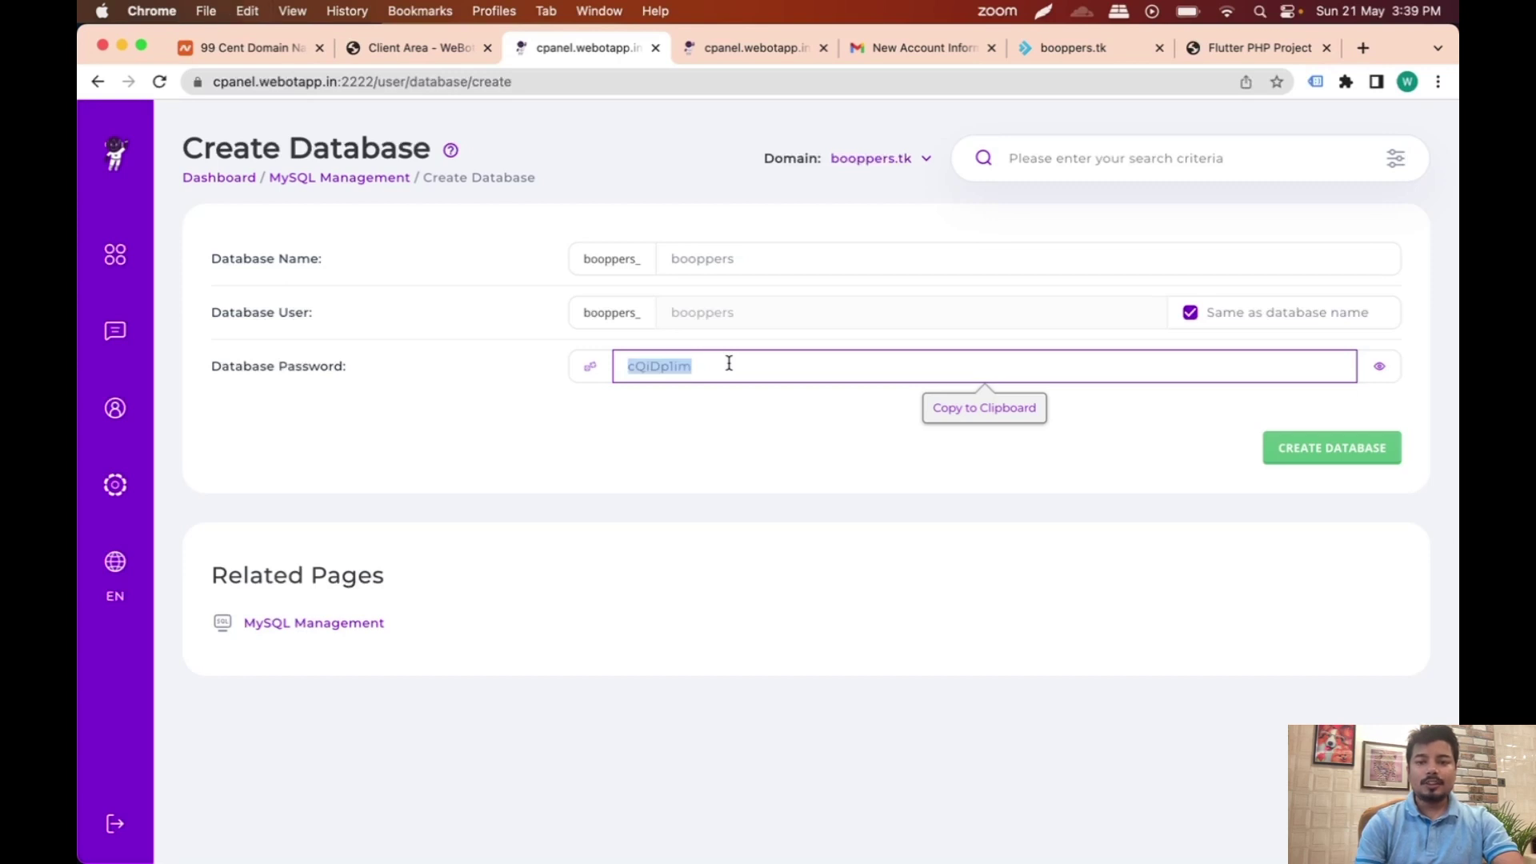
{"action": "left_click", "coordinate": [730, 49]}
{"action": "left_click", "coordinate": [368, 356]}
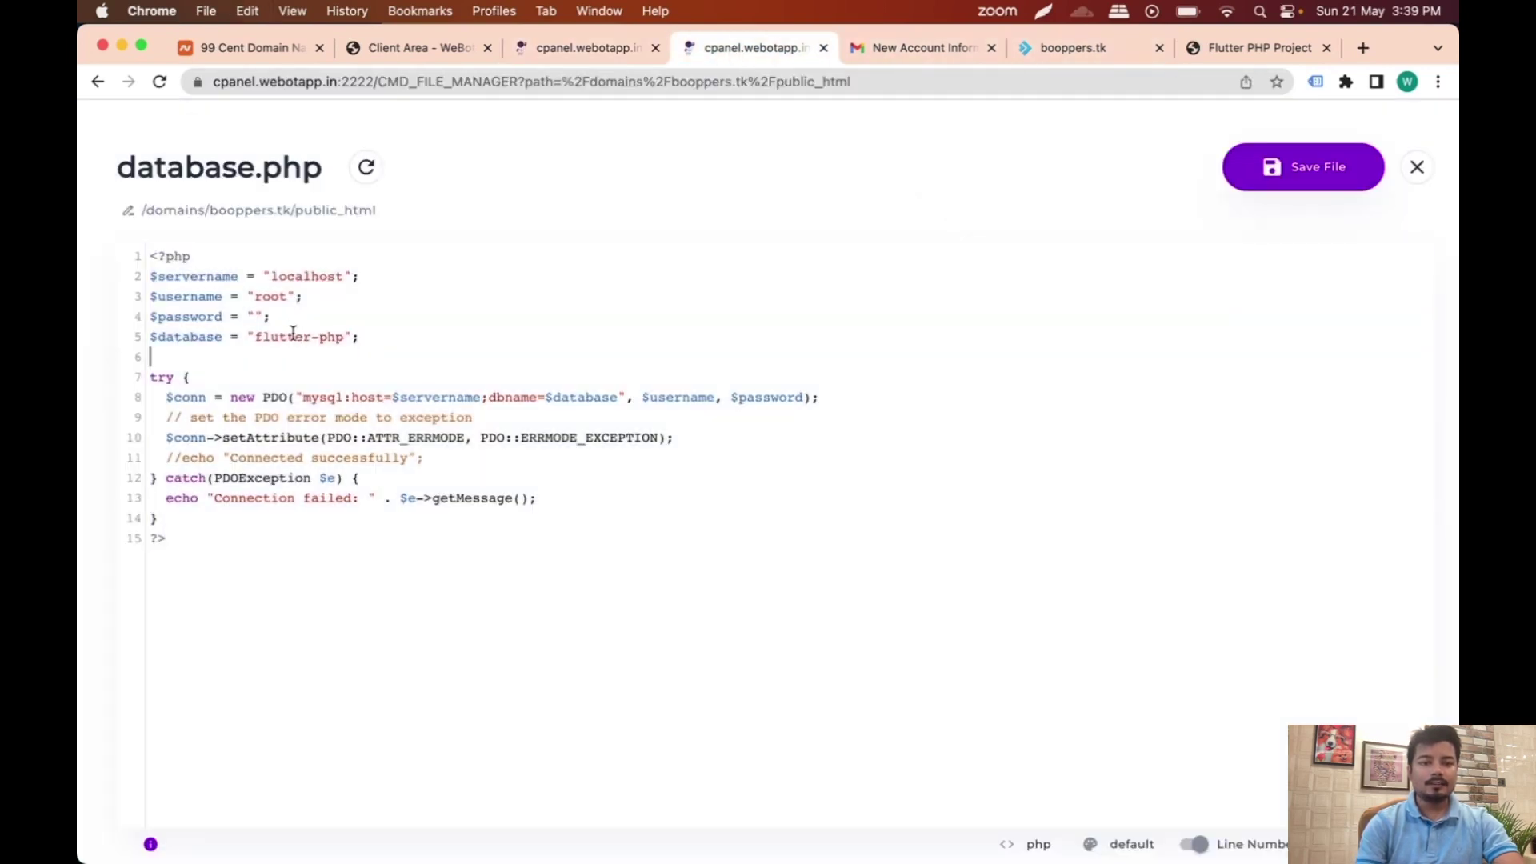
Step: Paste the generated password into $password on line 4 and create the booppers database
{"action": "left_click", "coordinate": [254, 316]}
{"action": "key", "text": "super+v"}
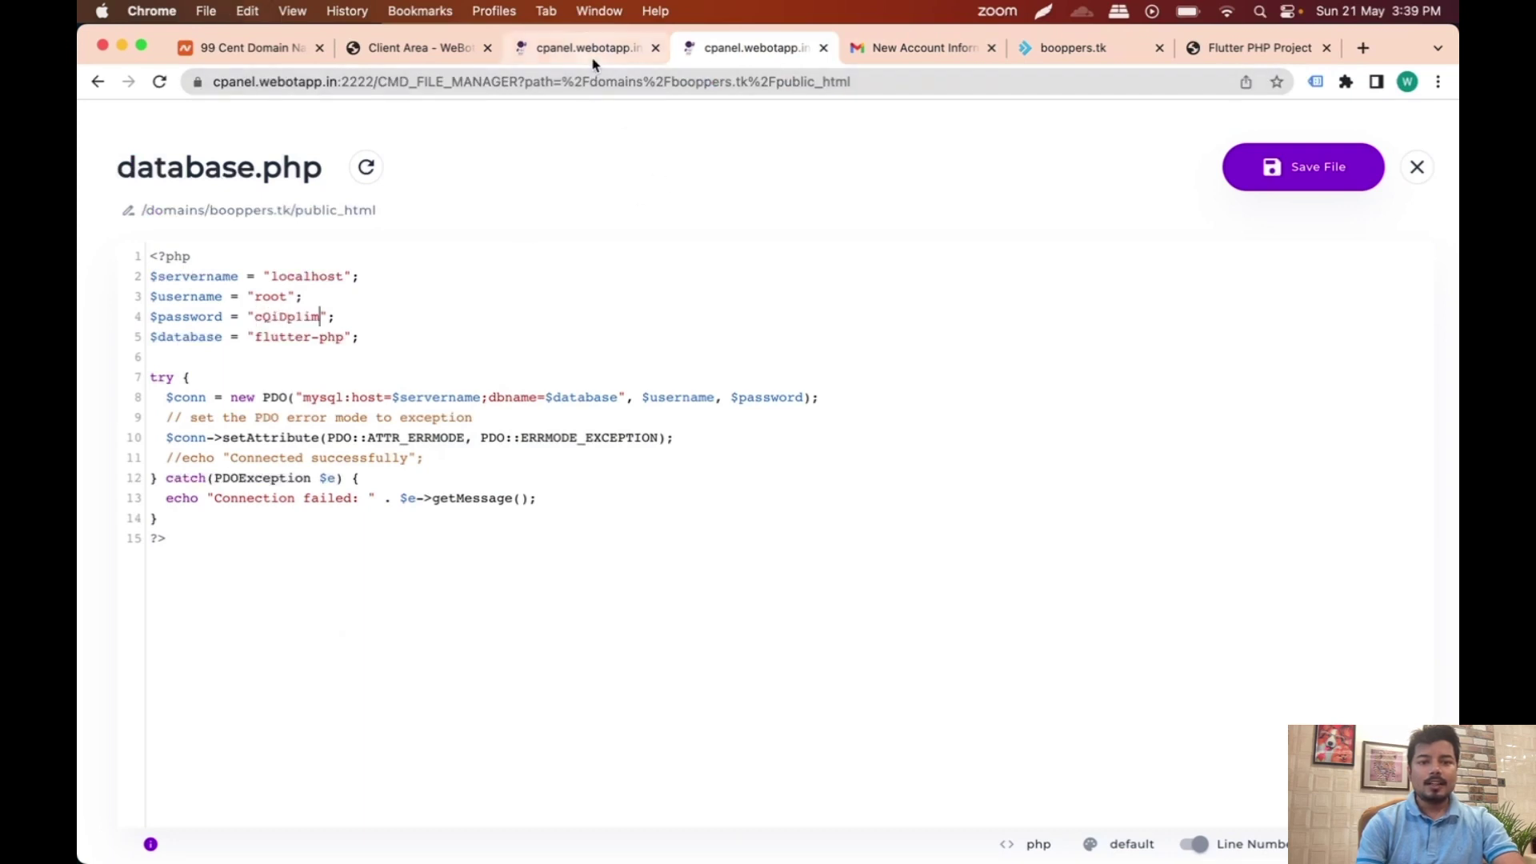
{"action": "left_click", "coordinate": [592, 48]}
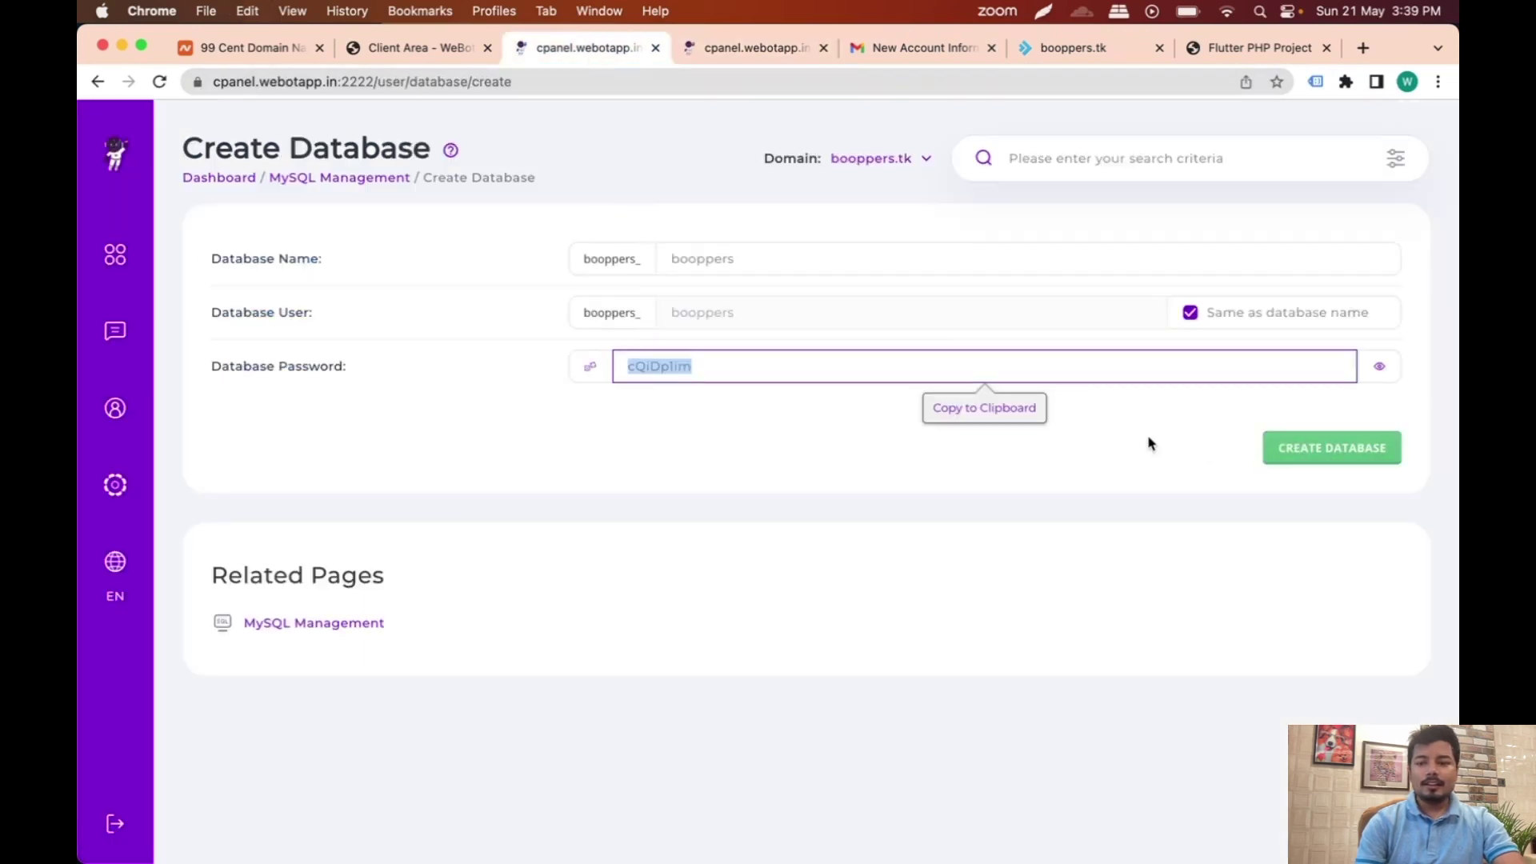
{"action": "left_click", "coordinate": [1341, 454]}
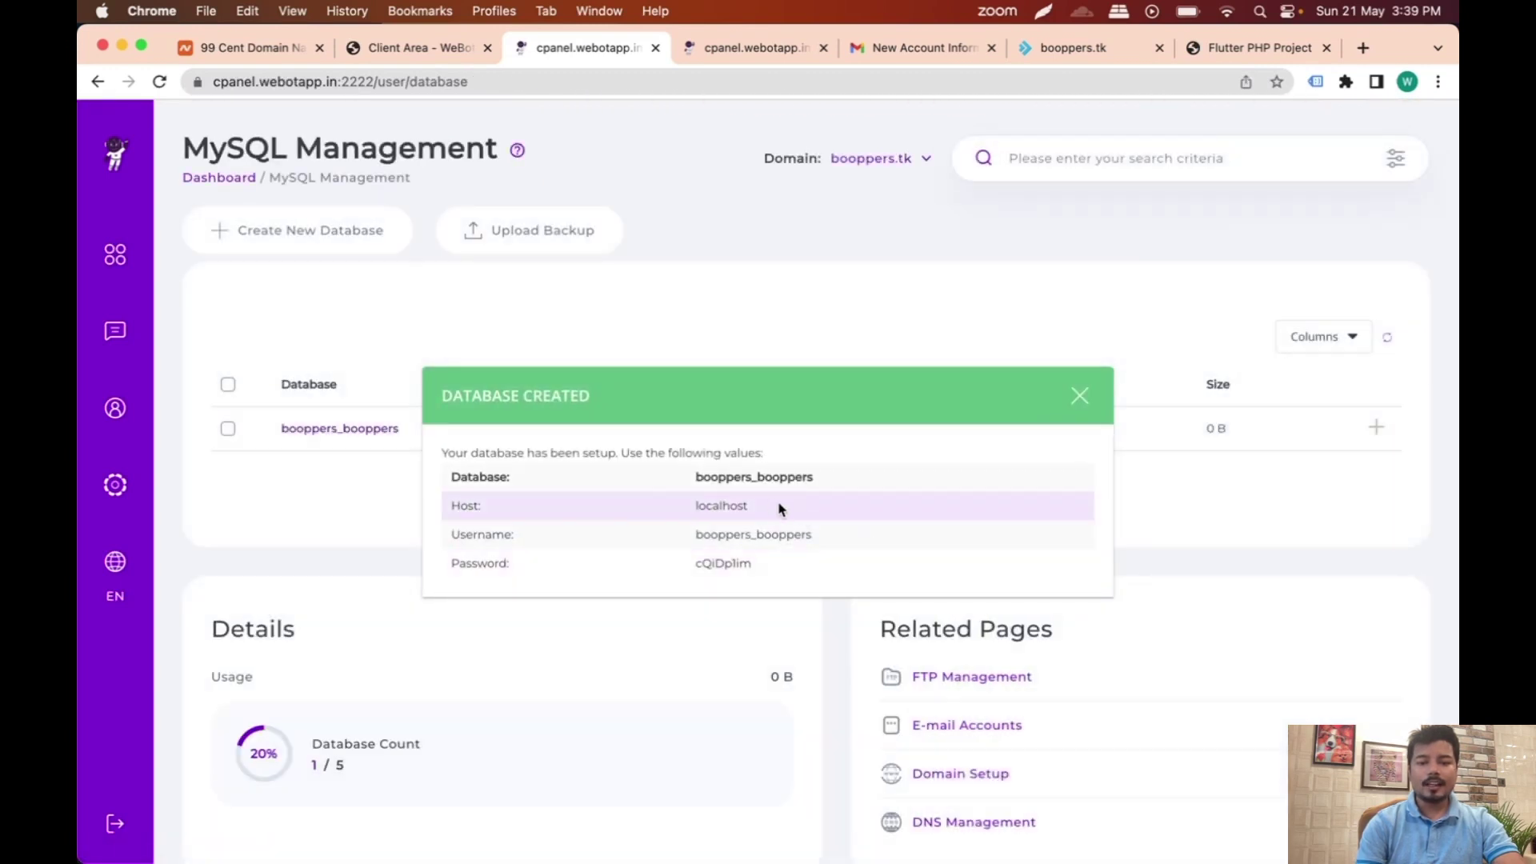
Step: Replace root and flutter-php with booppers_booppers in database.php and save the file
{"action": "double_click", "coordinate": [760, 478]}
{"action": "key", "text": "super+c"}
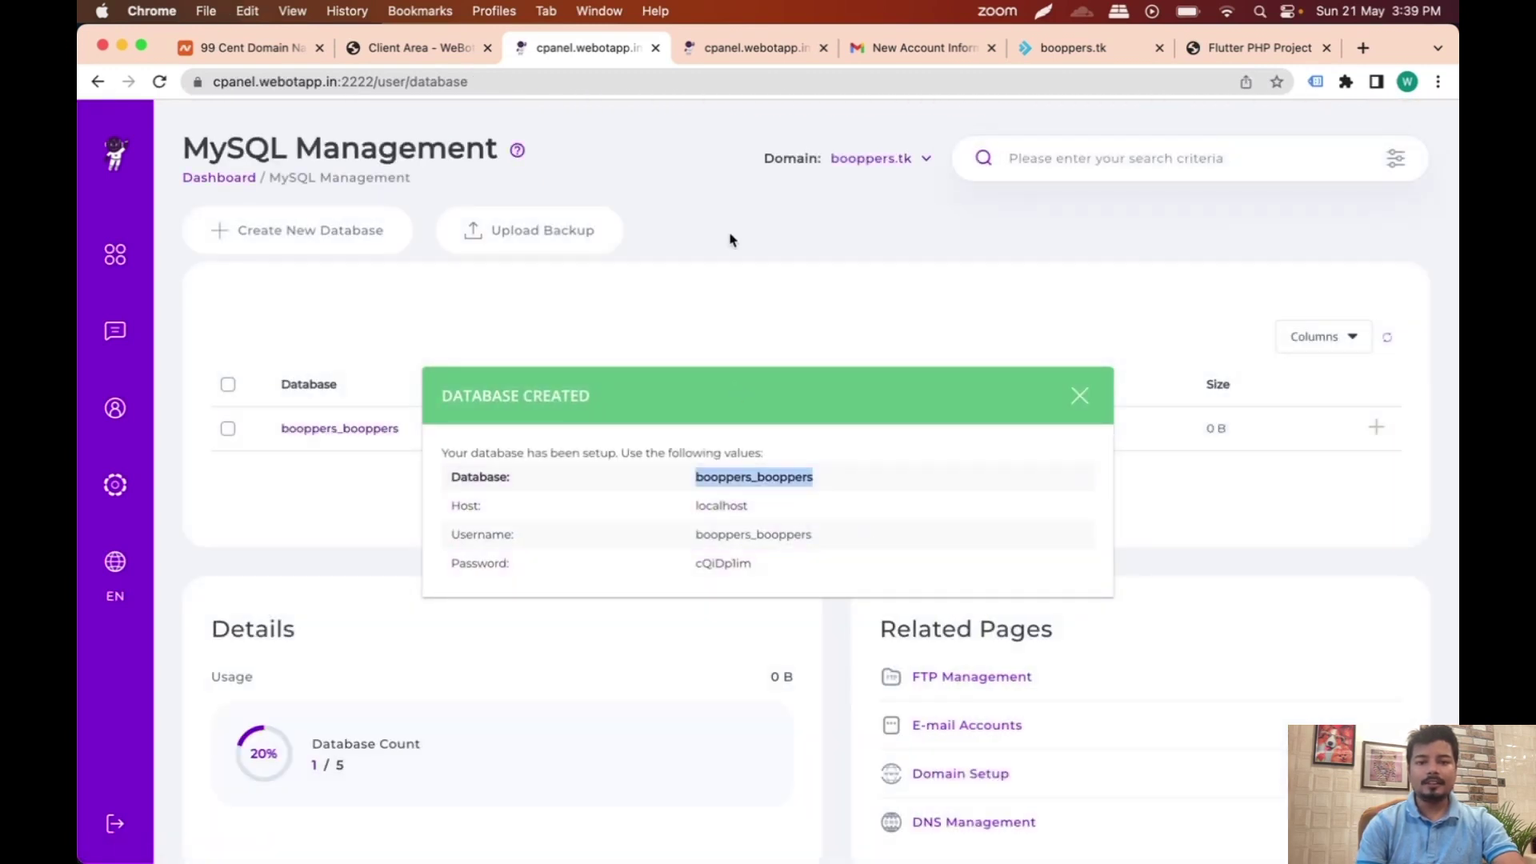
{"action": "left_click", "coordinate": [769, 49]}
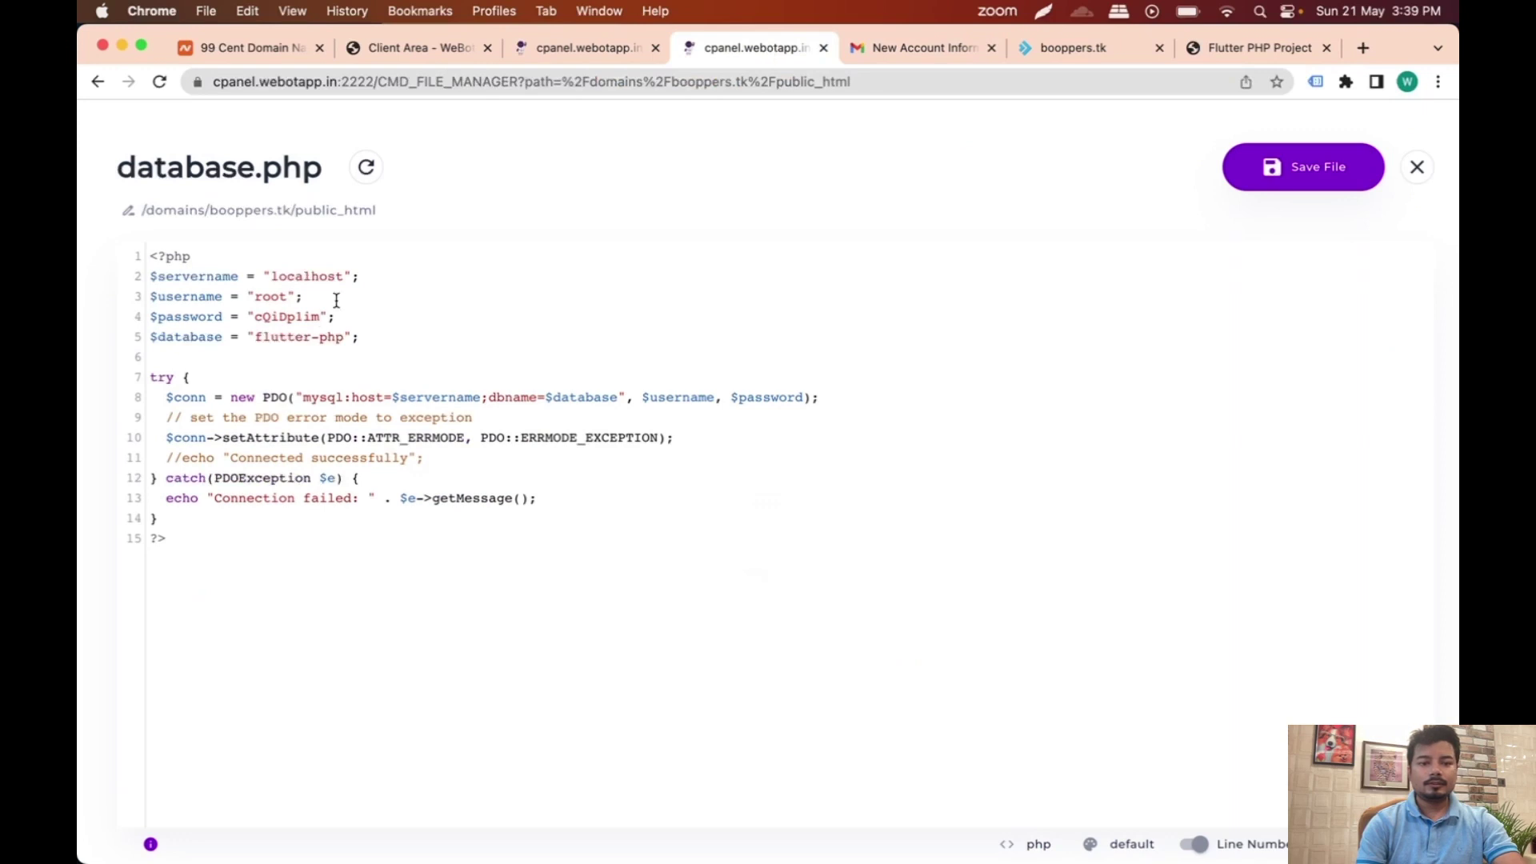
{"action": "double_click", "coordinate": [271, 296]}
{"action": "key", "text": "super+v"}
{"action": "double_click", "coordinate": [291, 337]}
{"action": "key", "text": "BackSpace"}
{"action": "key", "text": "BackSpace"}
{"action": "key", "text": "BackSpace"}
{"action": "key", "text": "BackSpace"}
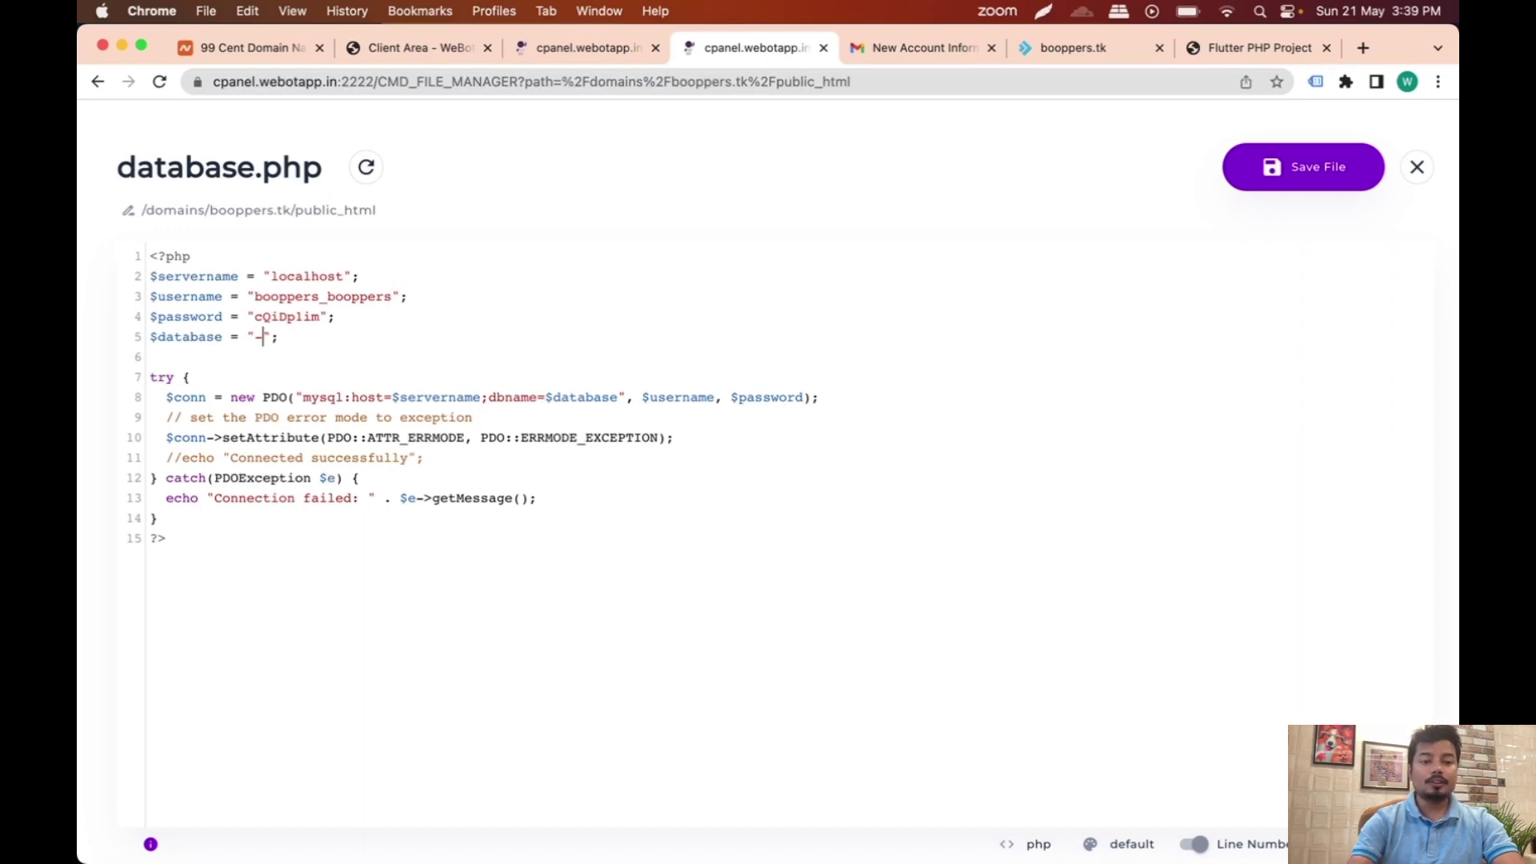
{"action": "key", "text": "super+v"}
{"action": "left_click", "coordinate": [1304, 184]}
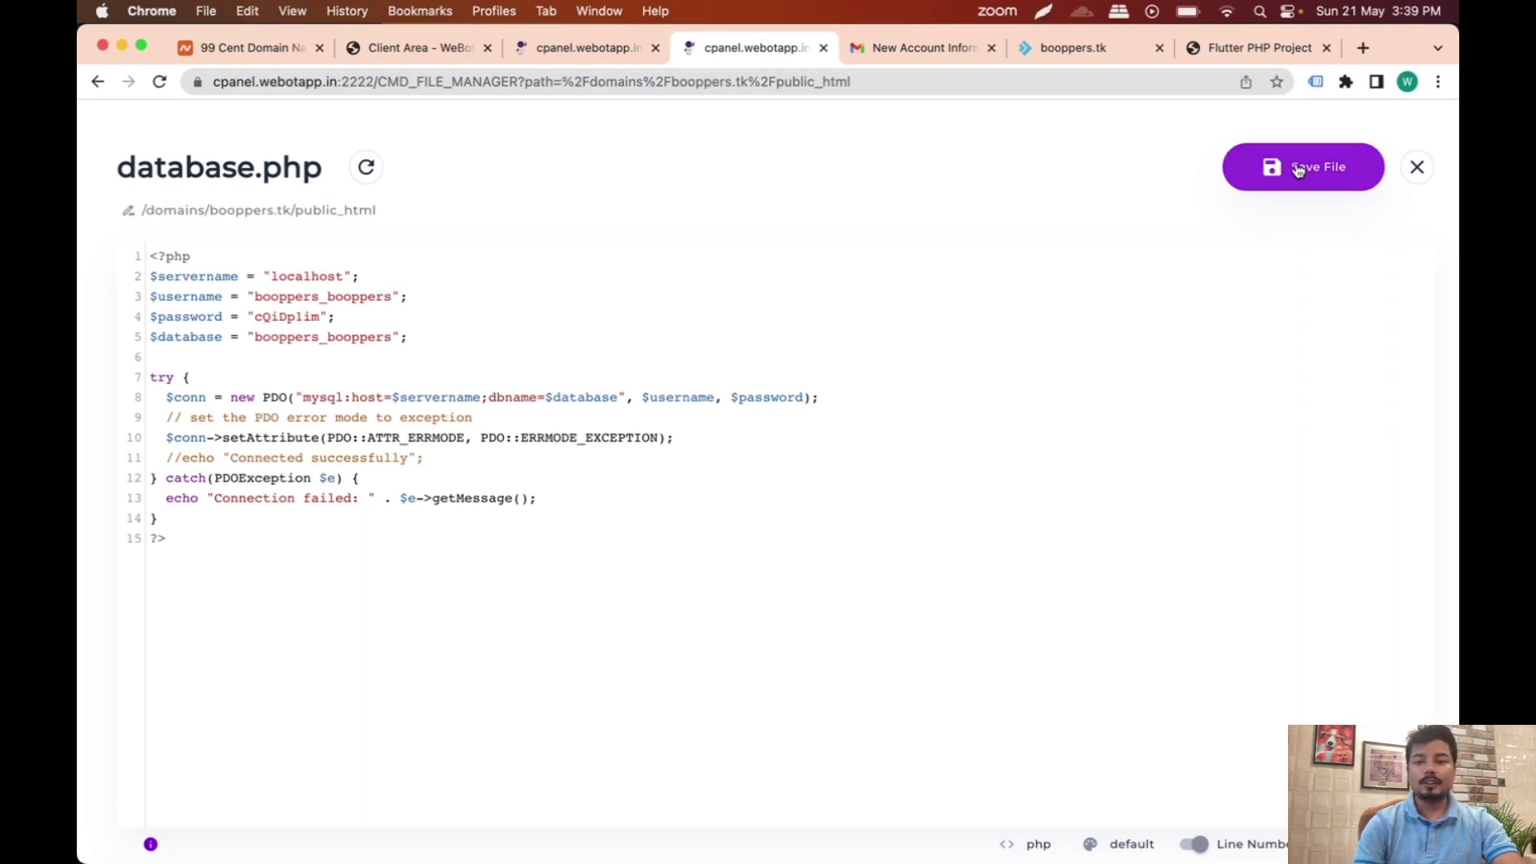
{"action": "left_click", "coordinate": [583, 50]}
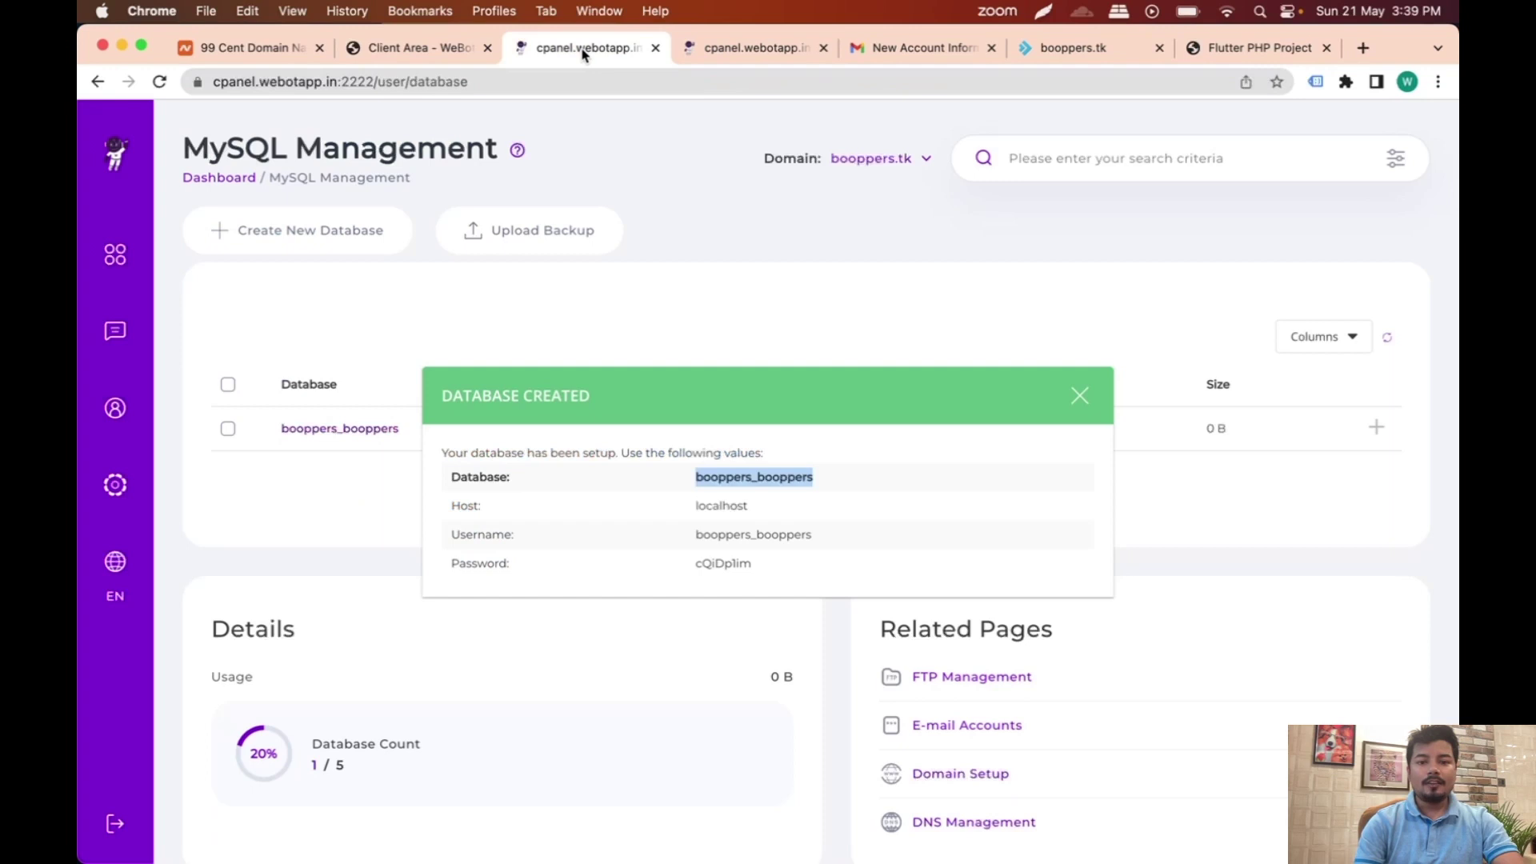
Step: Dismiss the Database Created summary and launch phpMyAdmin through a 'php' feature search
{"action": "left_click", "coordinate": [1080, 395]}
{"action": "left_click", "coordinate": [1088, 152]}
{"action": "type", "text": "php"}
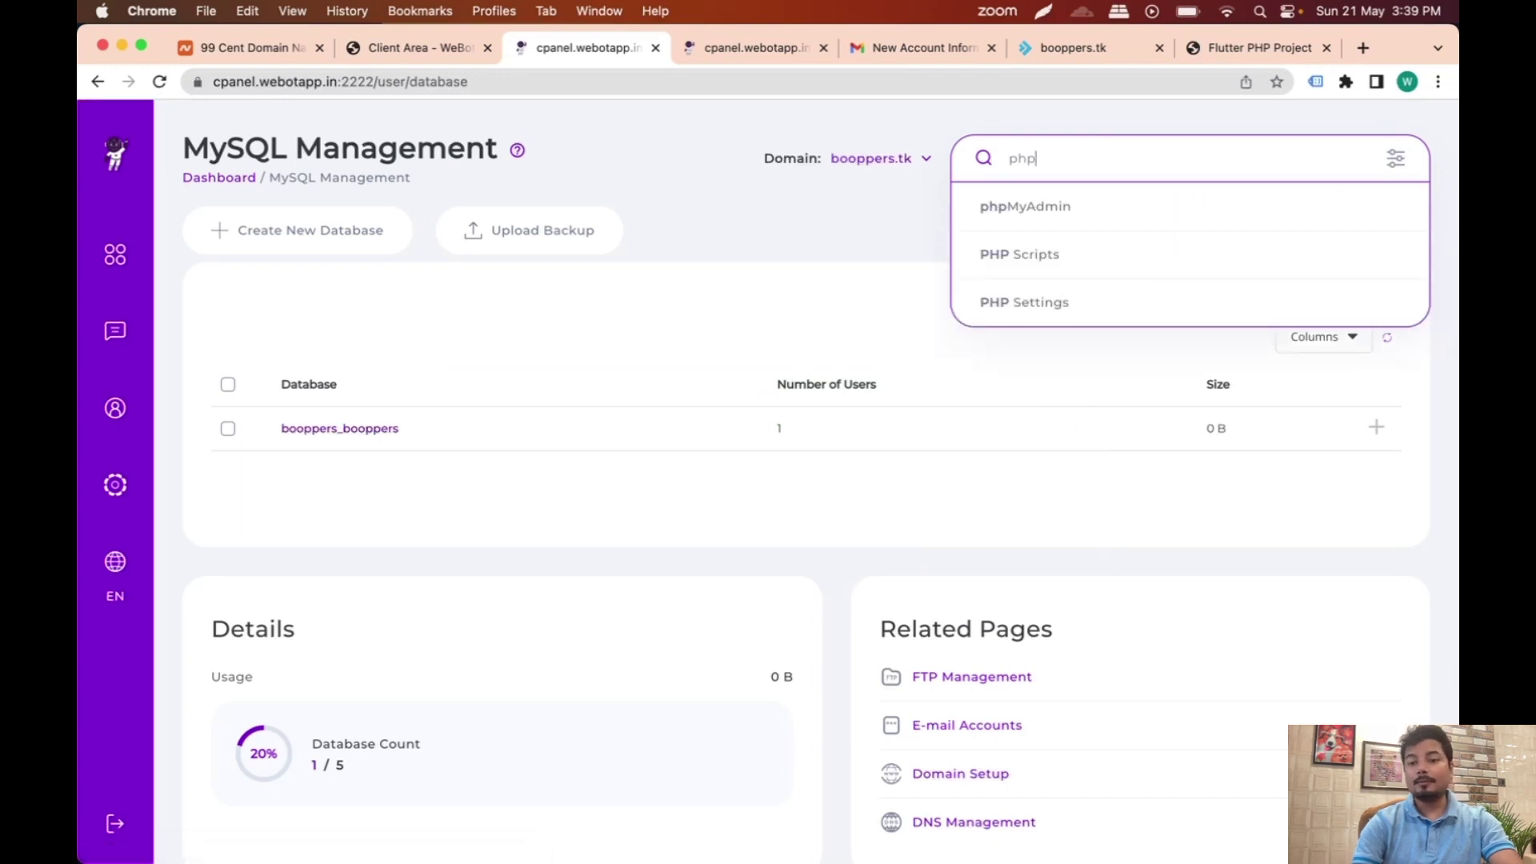
{"action": "left_click", "coordinate": [1032, 213]}
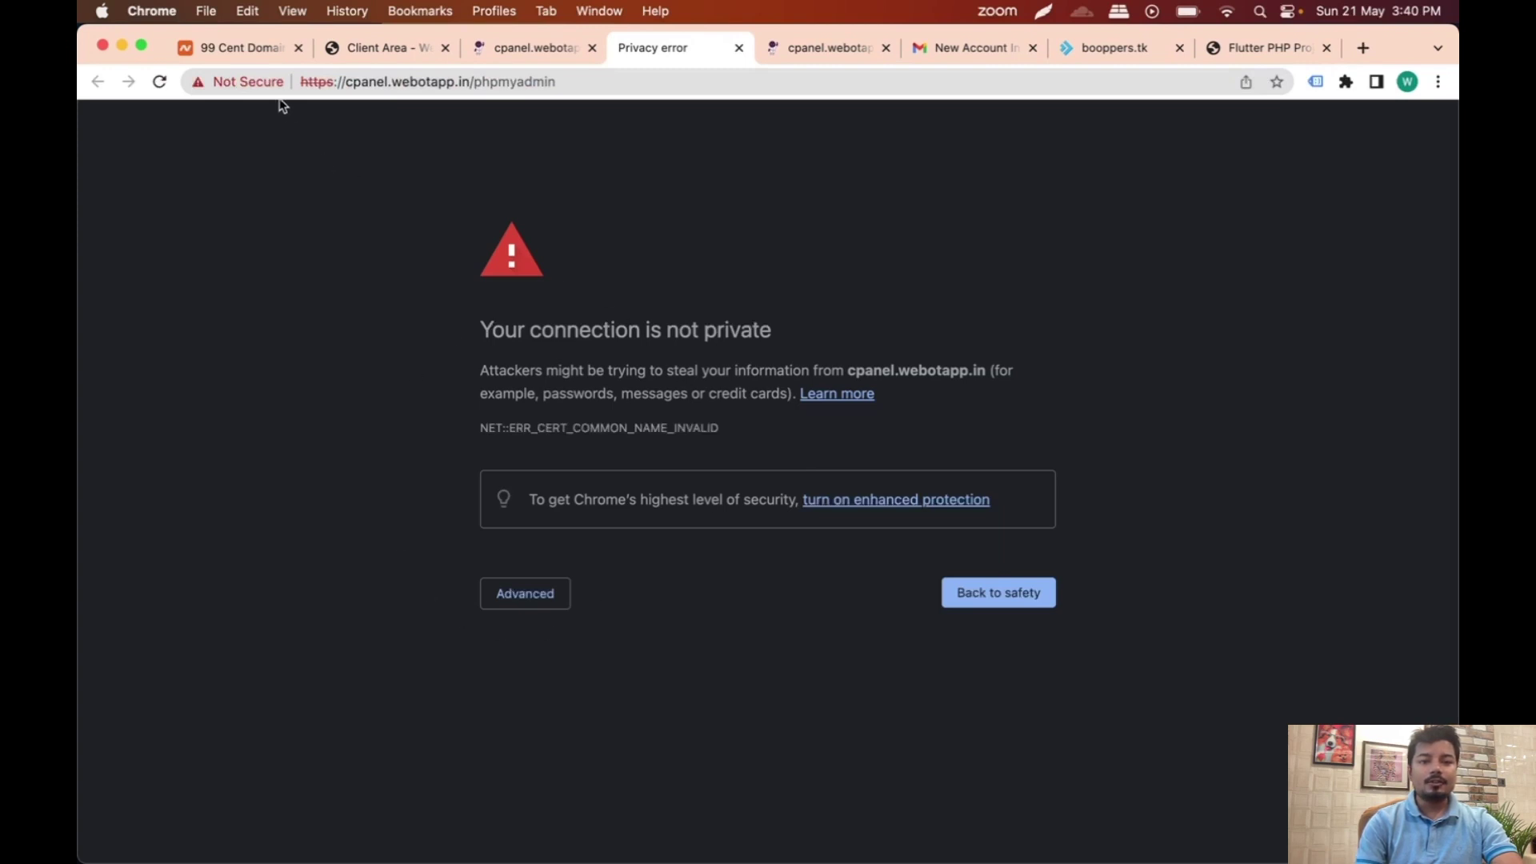
{"action": "left_click", "coordinate": [535, 609]}
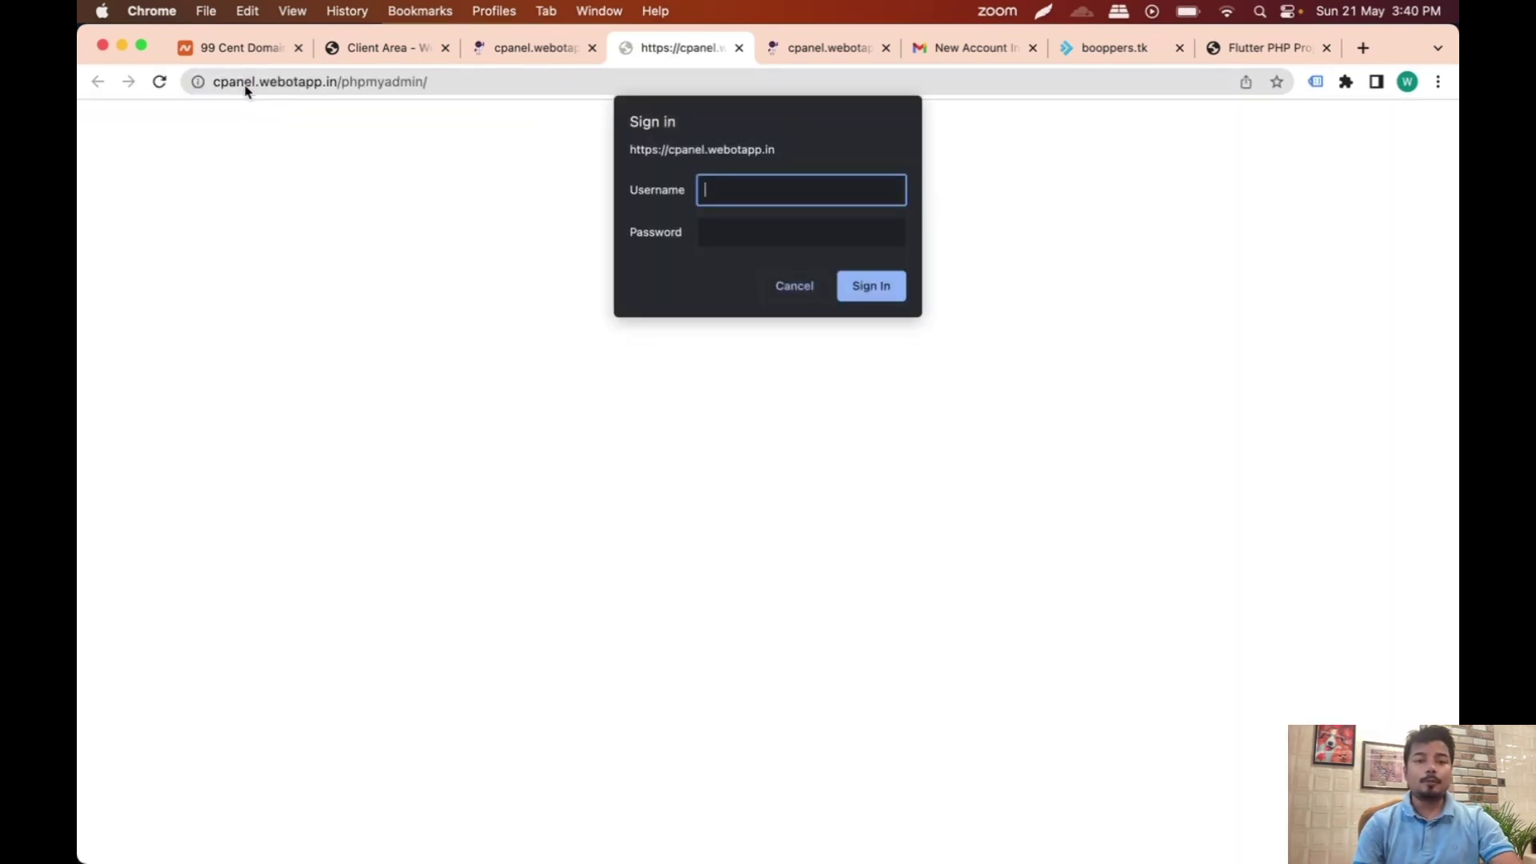
{"action": "type", "text": "booppers_booppers"}
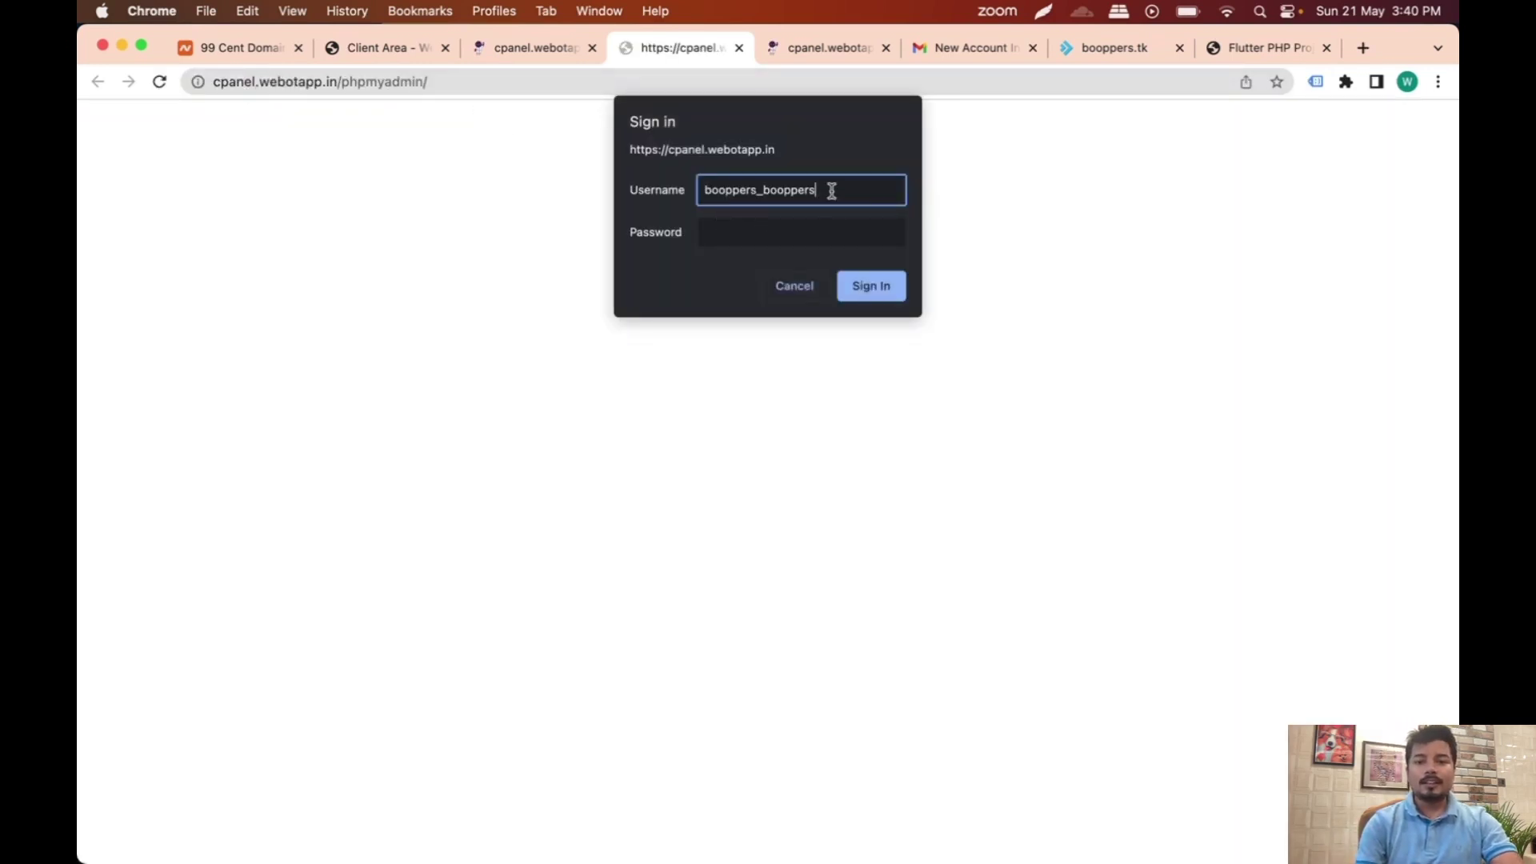
{"action": "left_click", "coordinate": [837, 48]}
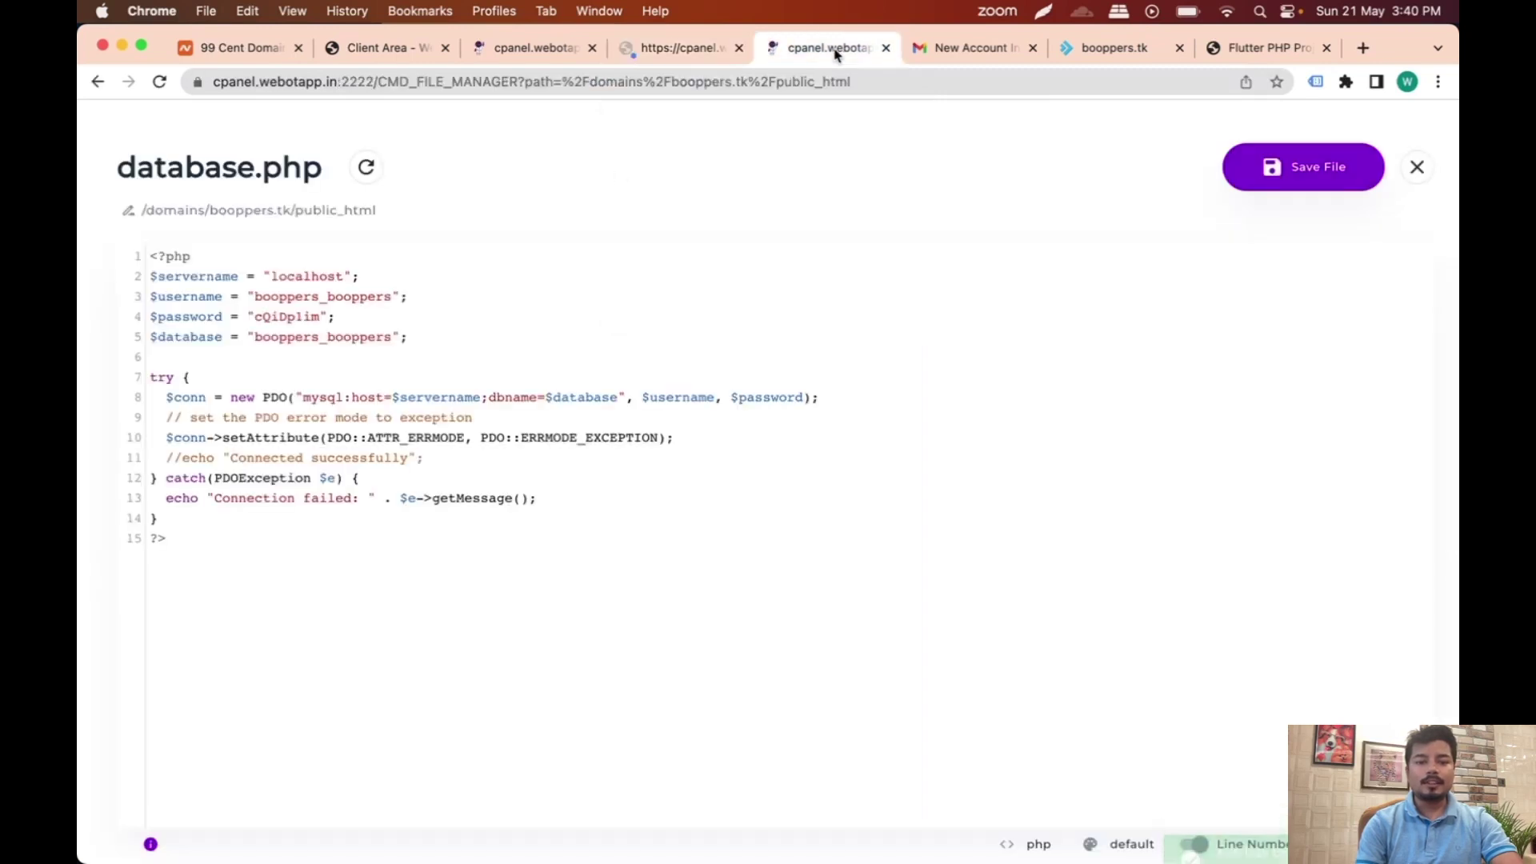
{"action": "left_click_drag", "start_coordinate": [258, 318], "coordinate": [289, 320]}
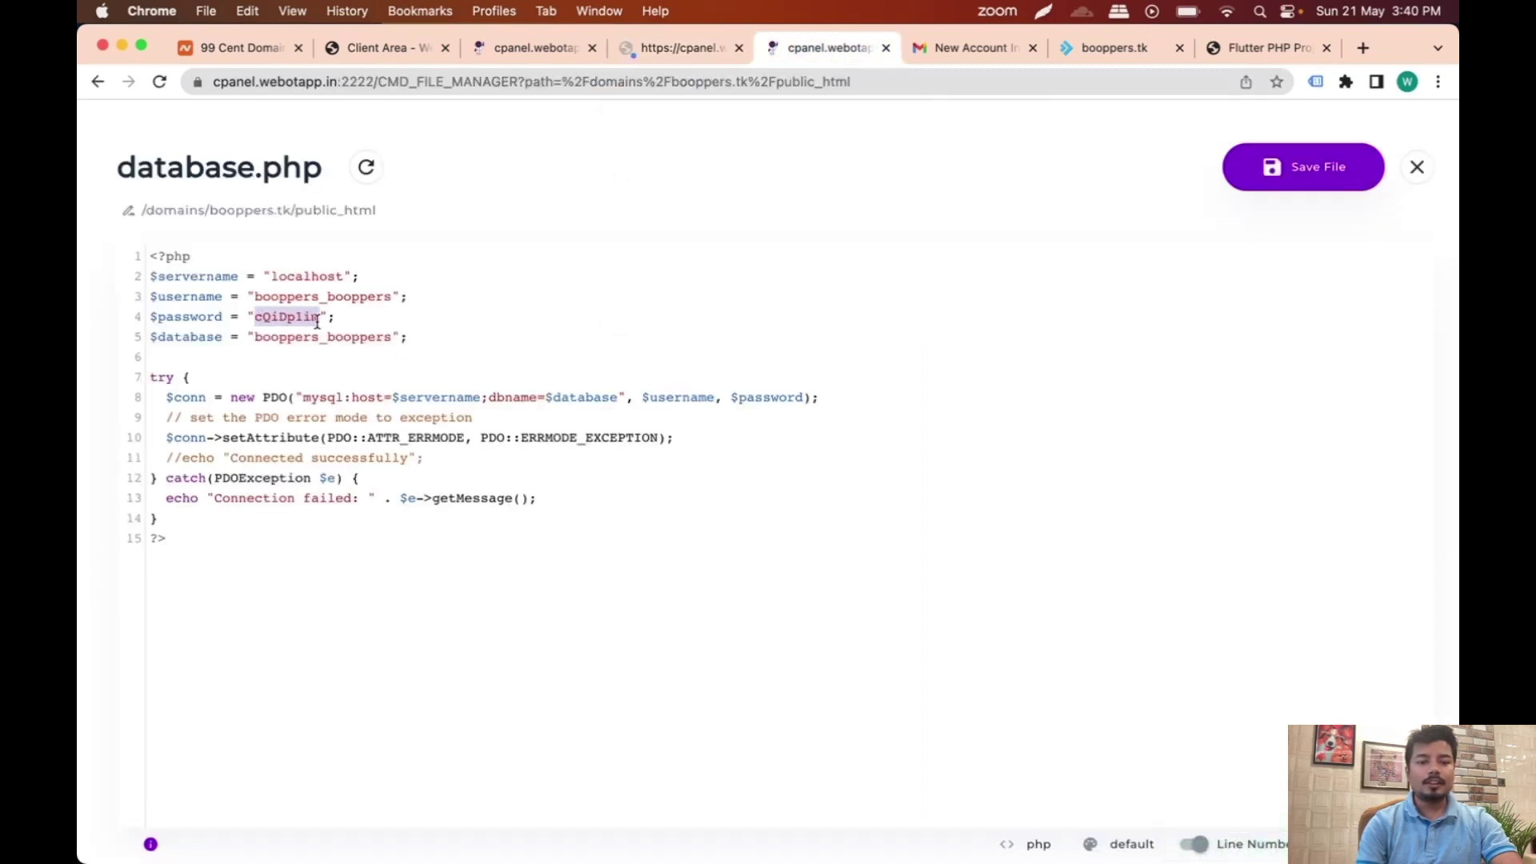
{"action": "left_click", "coordinate": [674, 47]}
{"action": "left_click", "coordinate": [759, 238]}
{"action": "key", "text": "super+v"}
Step: Sign in to phpMyAdmin and open the empty booppers_booppers database
{"action": "left_click", "coordinate": [863, 292]}
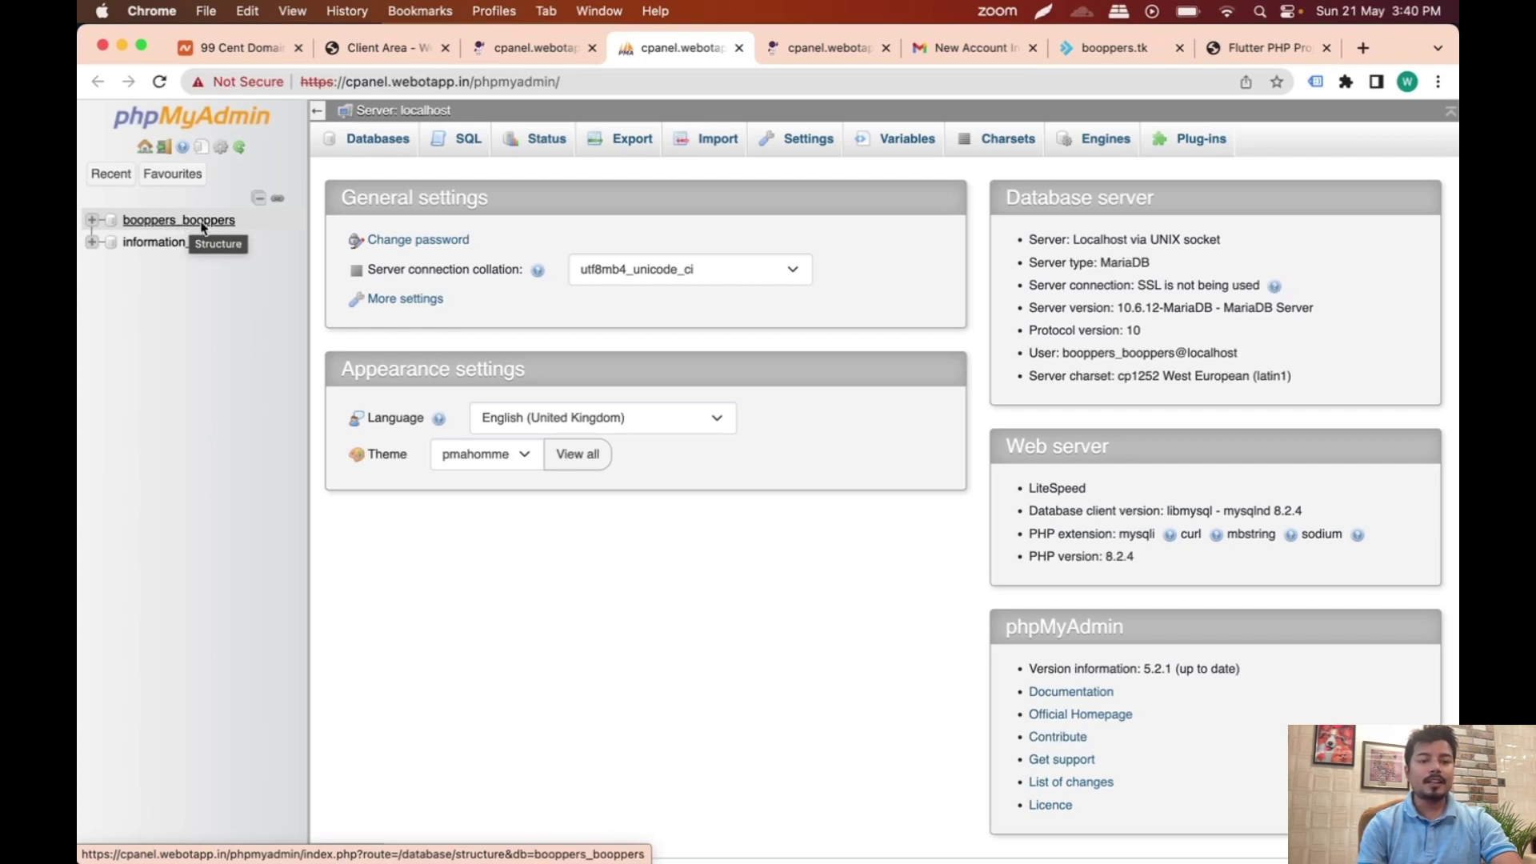
{"action": "left_click", "coordinate": [162, 226]}
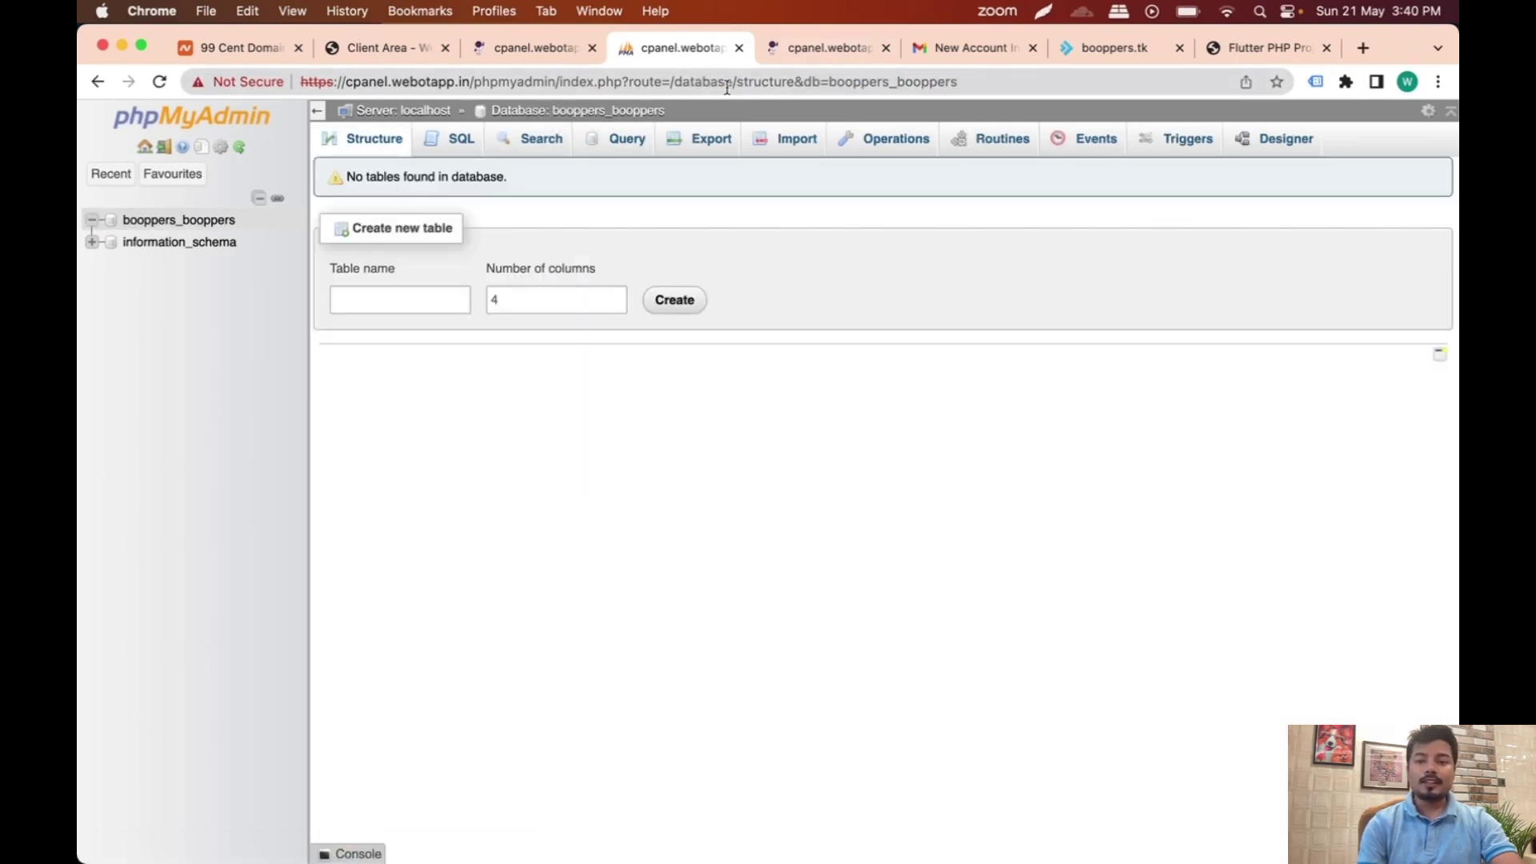
{"action": "left_click", "coordinate": [1273, 49]}
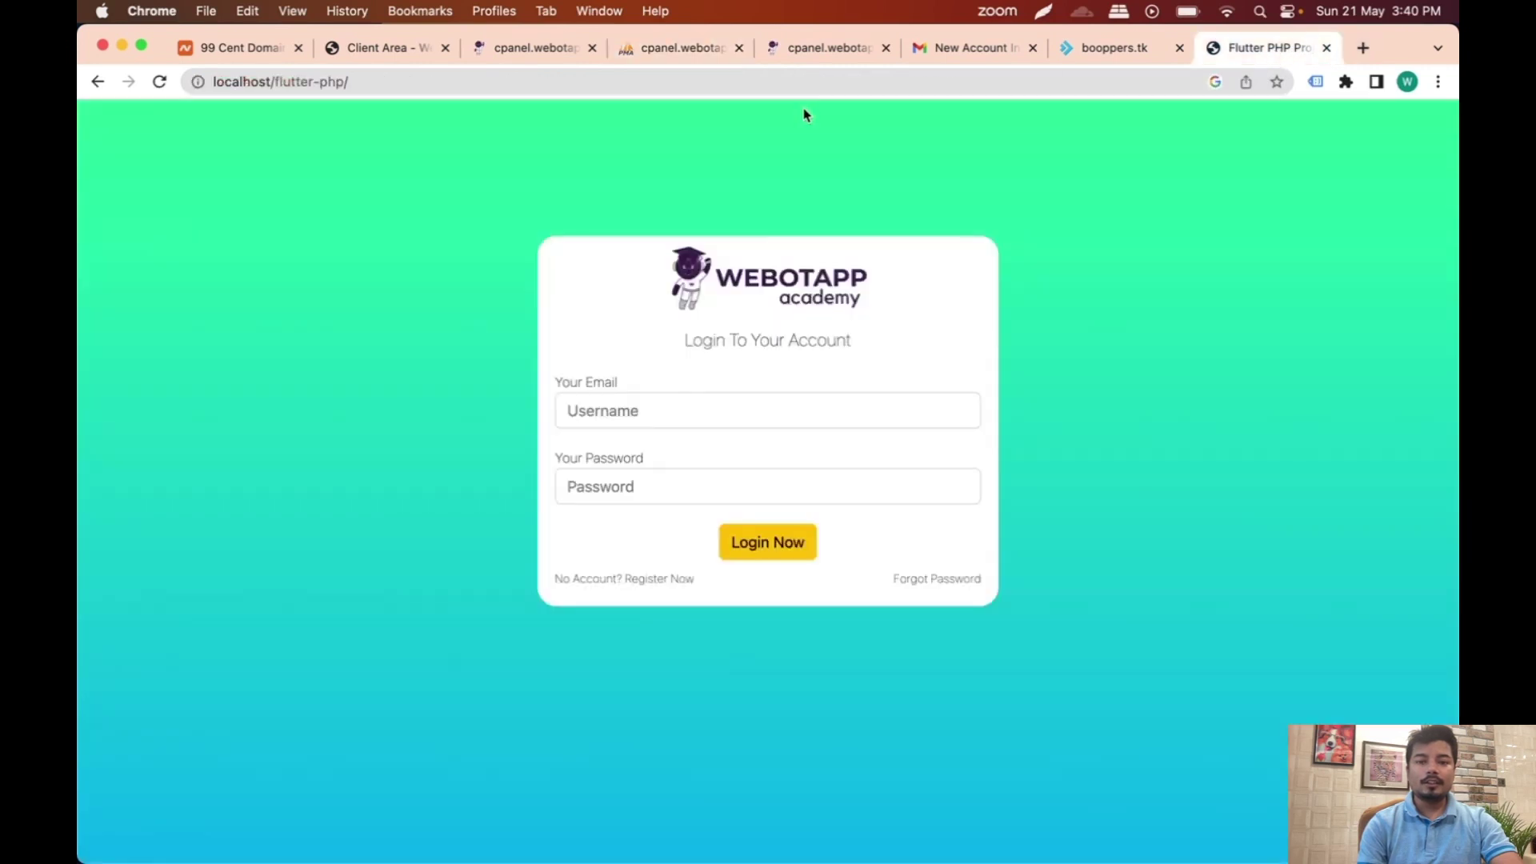
Step: Point the Flutter PHP tab's address to localhost/phpmyadmin and load it
{"action": "left_click", "coordinate": [791, 86]}
{"action": "left_click", "coordinate": [791, 86]}
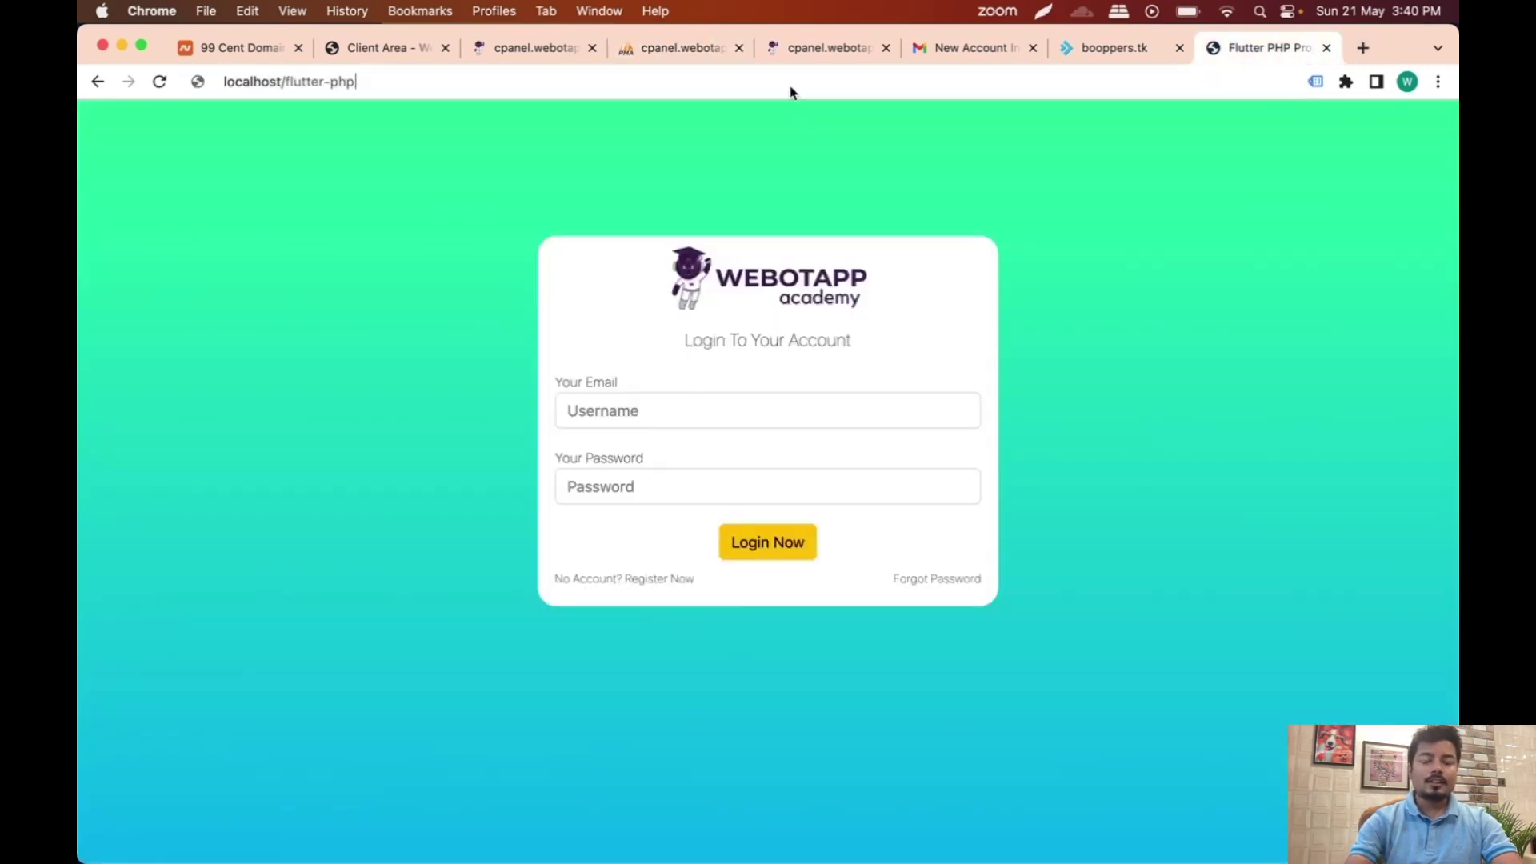
{"action": "key", "text": "BackSpace"}
{"action": "key", "text": "BackSpace"}
{"action": "key", "text": "BackSpace"}
{"action": "key", "text": "BackSpace"}
{"action": "key", "text": "BackSpace"}
{"action": "key", "text": "BackSpace"}
{"action": "key", "text": "BackSpace"}
{"action": "key", "text": "BackSpace"}
{"action": "key", "text": "BackSpace"}
{"action": "key", "text": "BackSpace"}
{"action": "key", "text": "BackSpace"}
{"action": "key", "text": "BackSpace"}
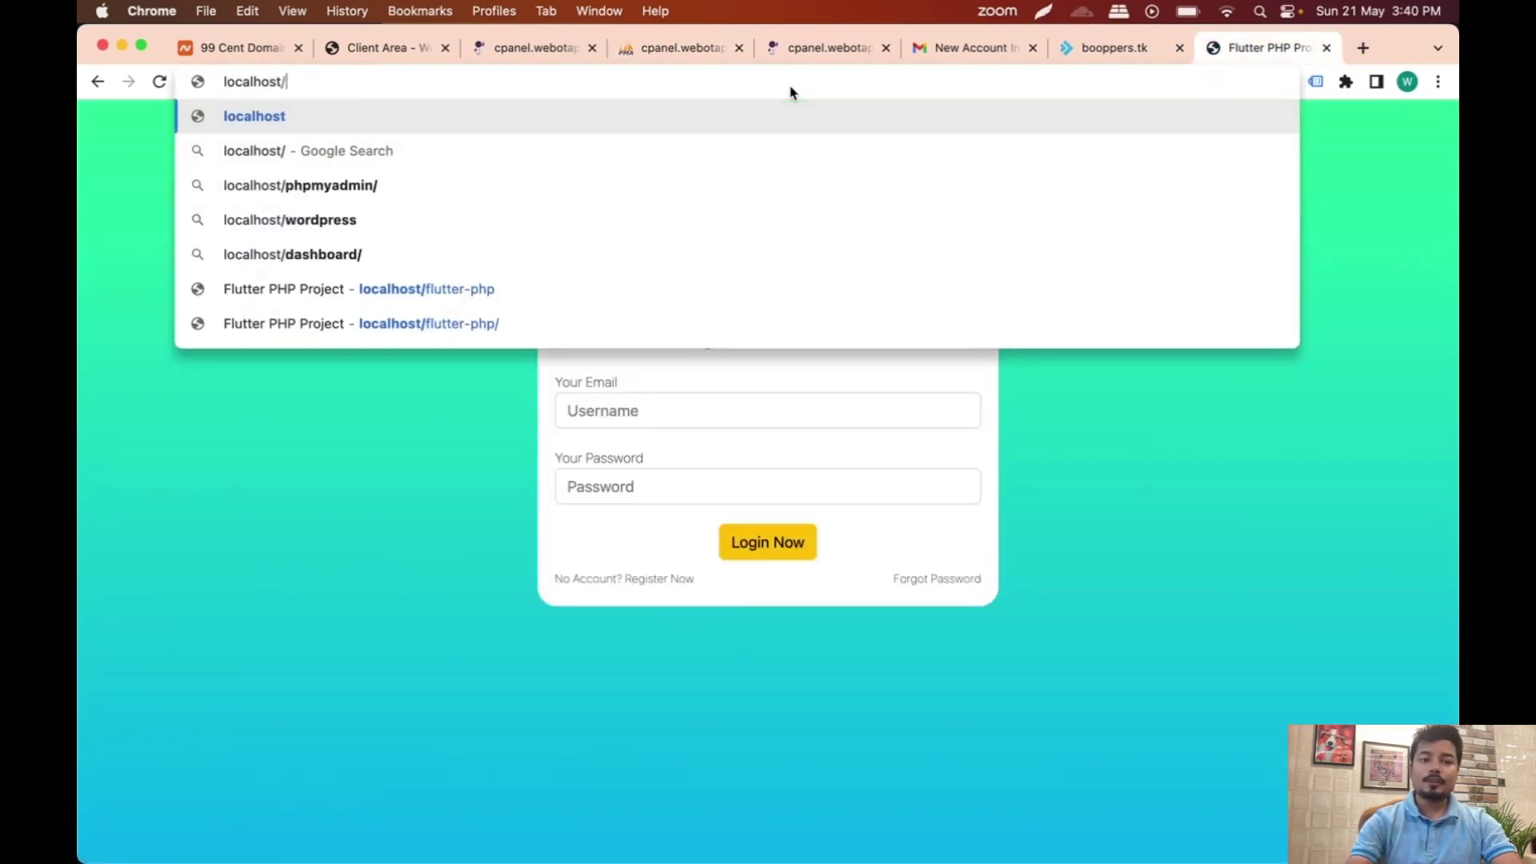
{"action": "type", "text": "php"}
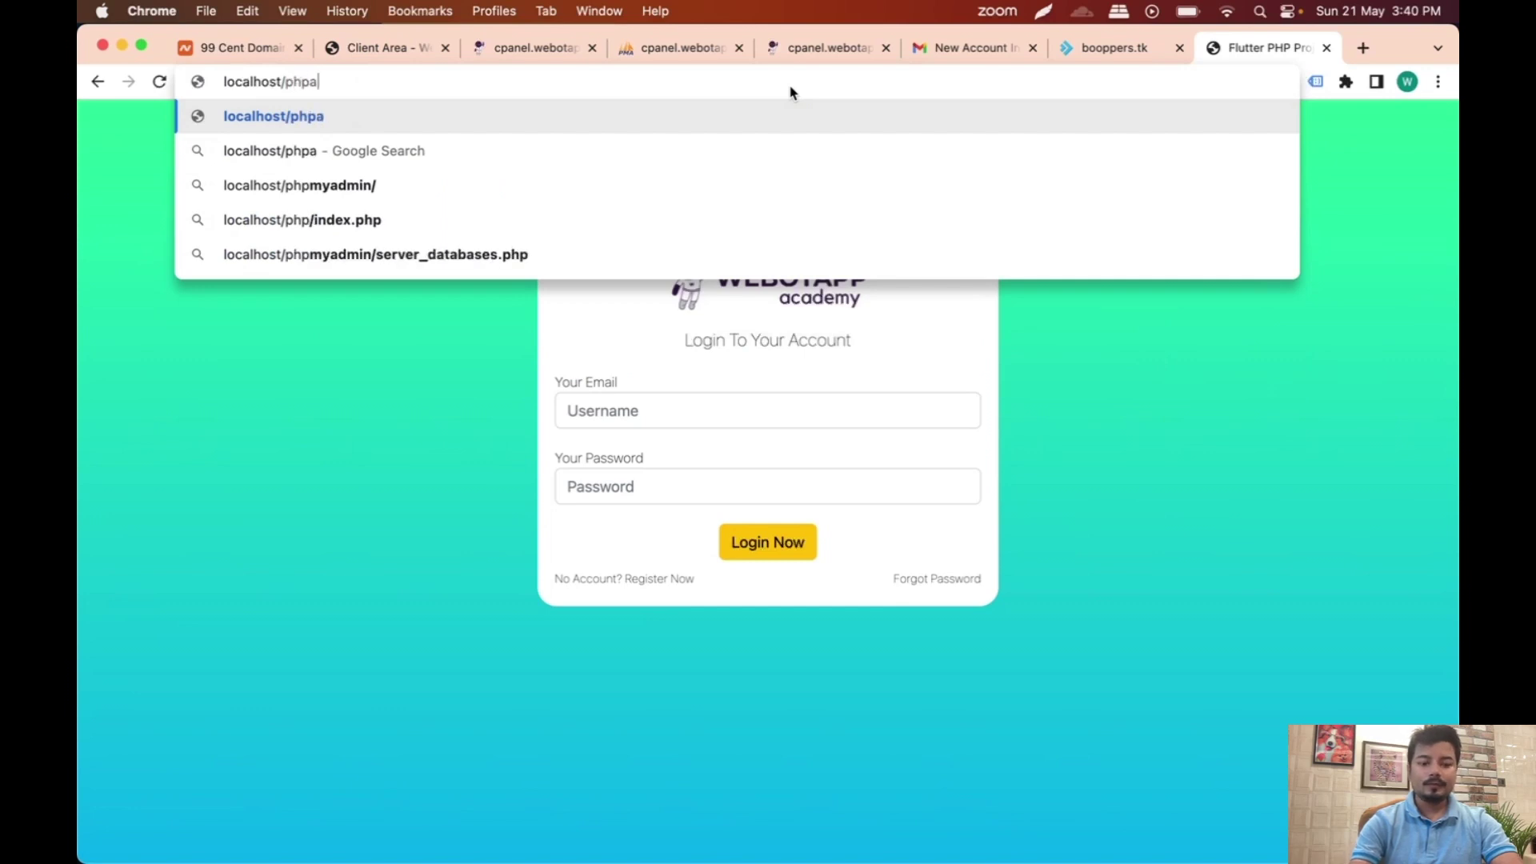
{"action": "type", "text": "myadmin"}
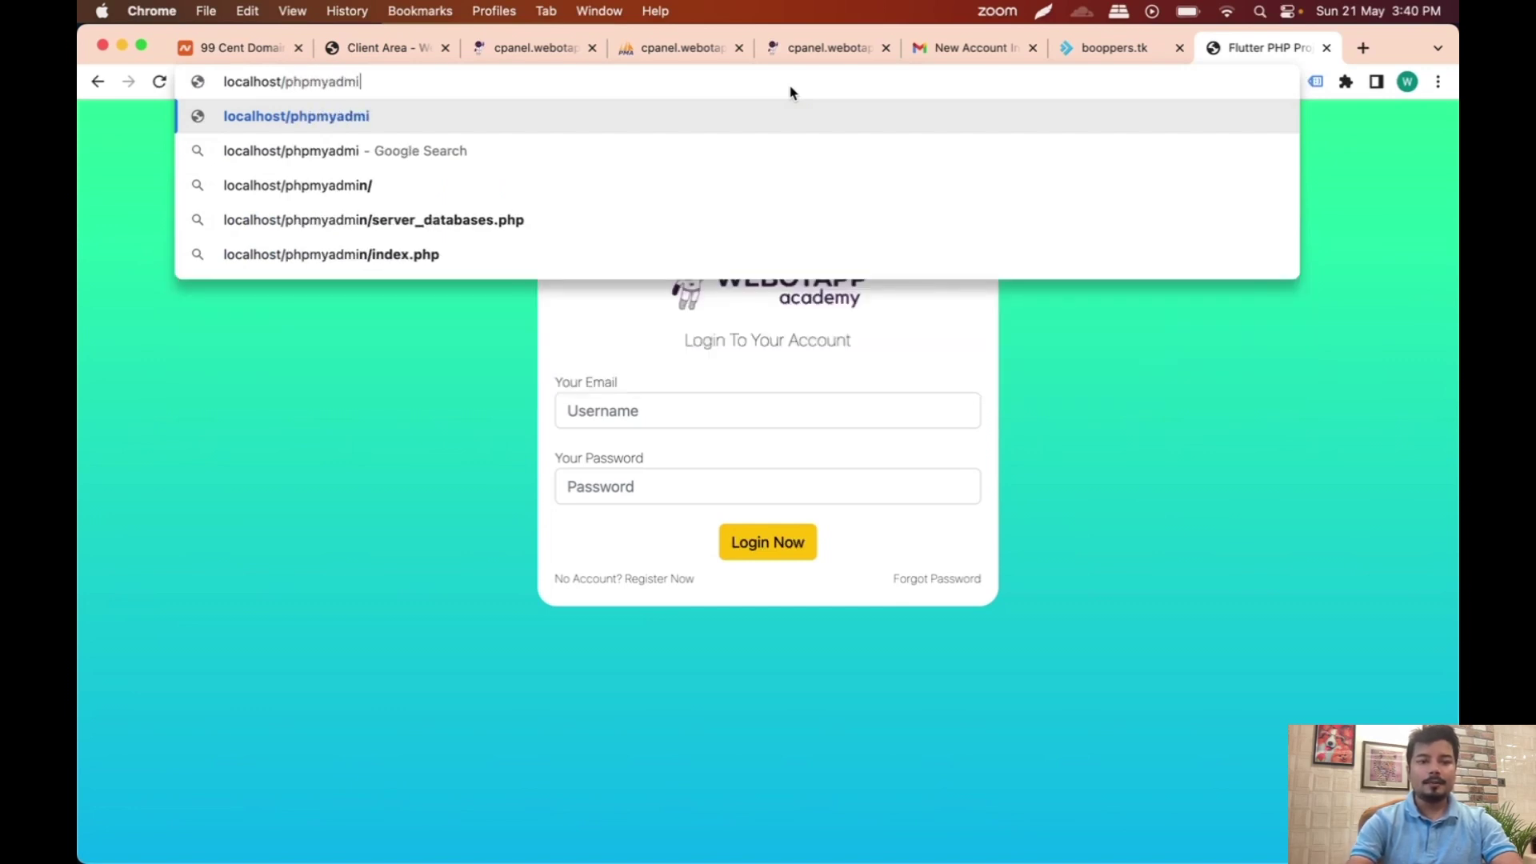
{"action": "key", "text": "Return"}
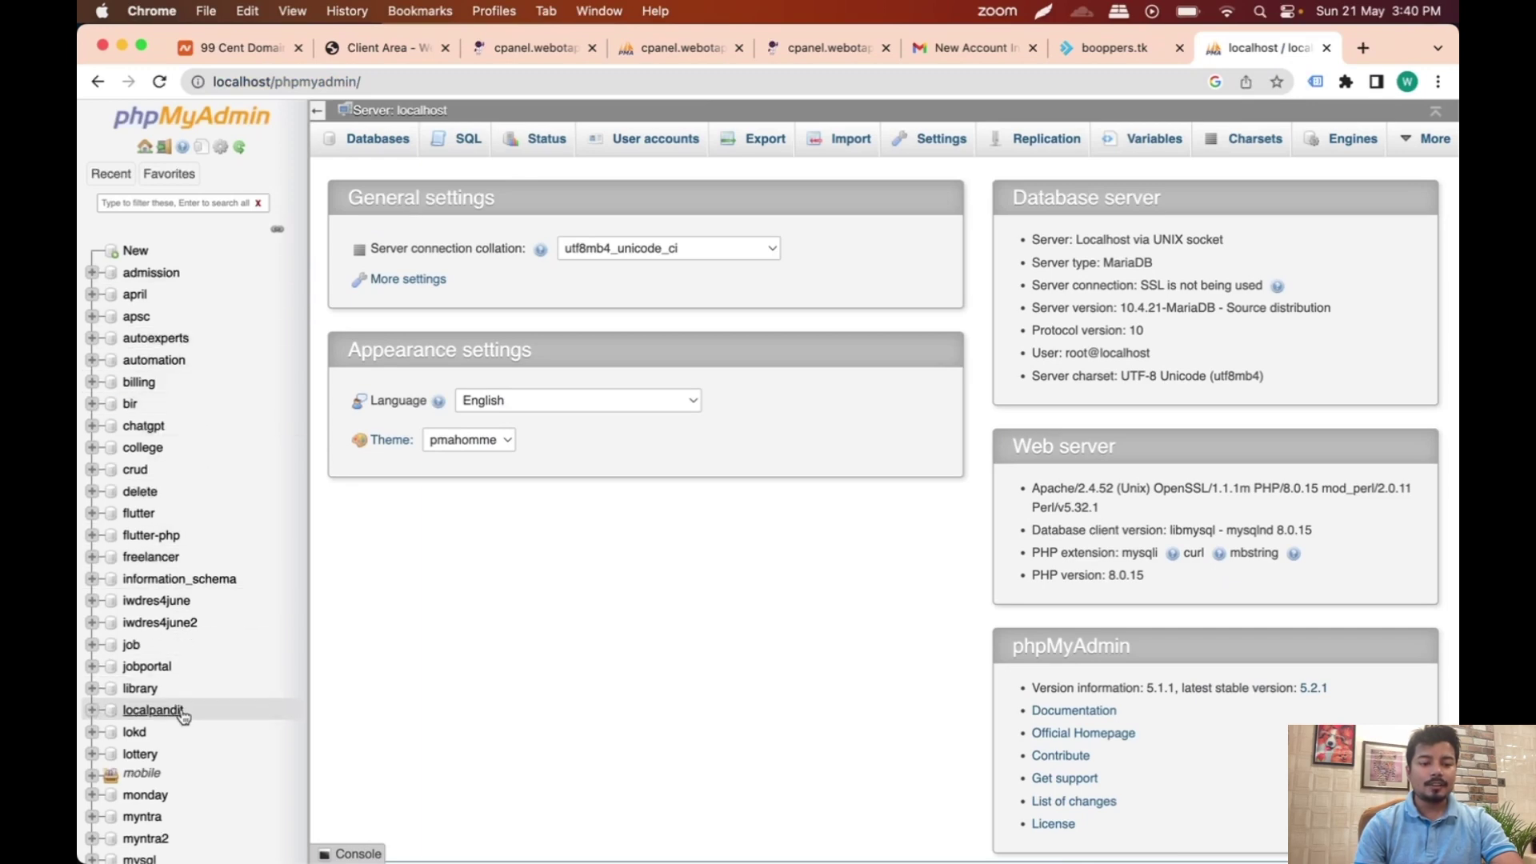
Step: Export the local flutter-php database with Quick SQL settings, downloading flutter-php.sql
{"action": "left_click", "coordinate": [176, 174]}
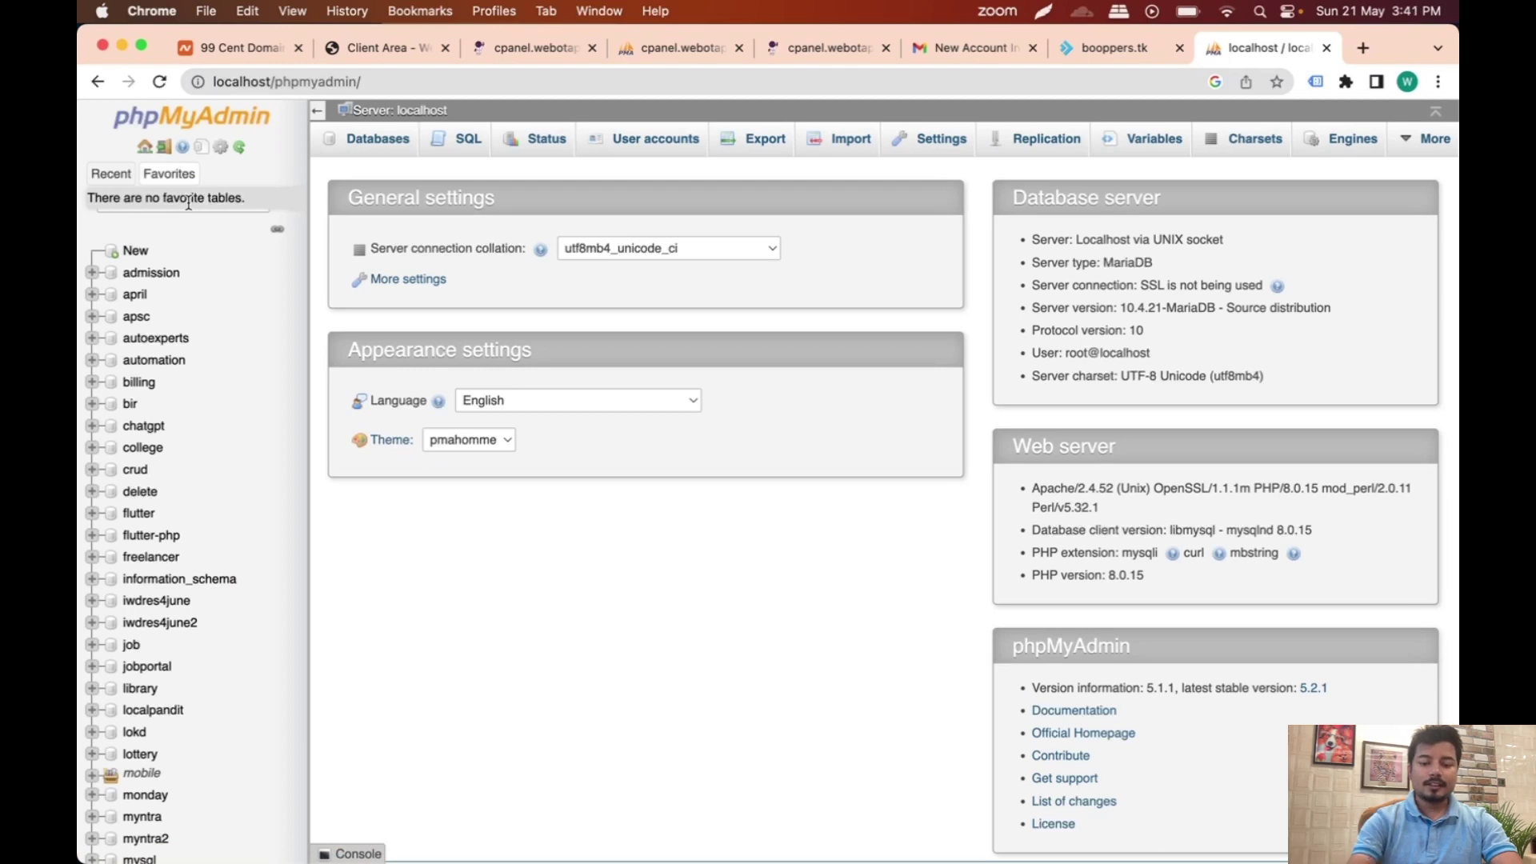
{"action": "left_click", "coordinate": [183, 203]}
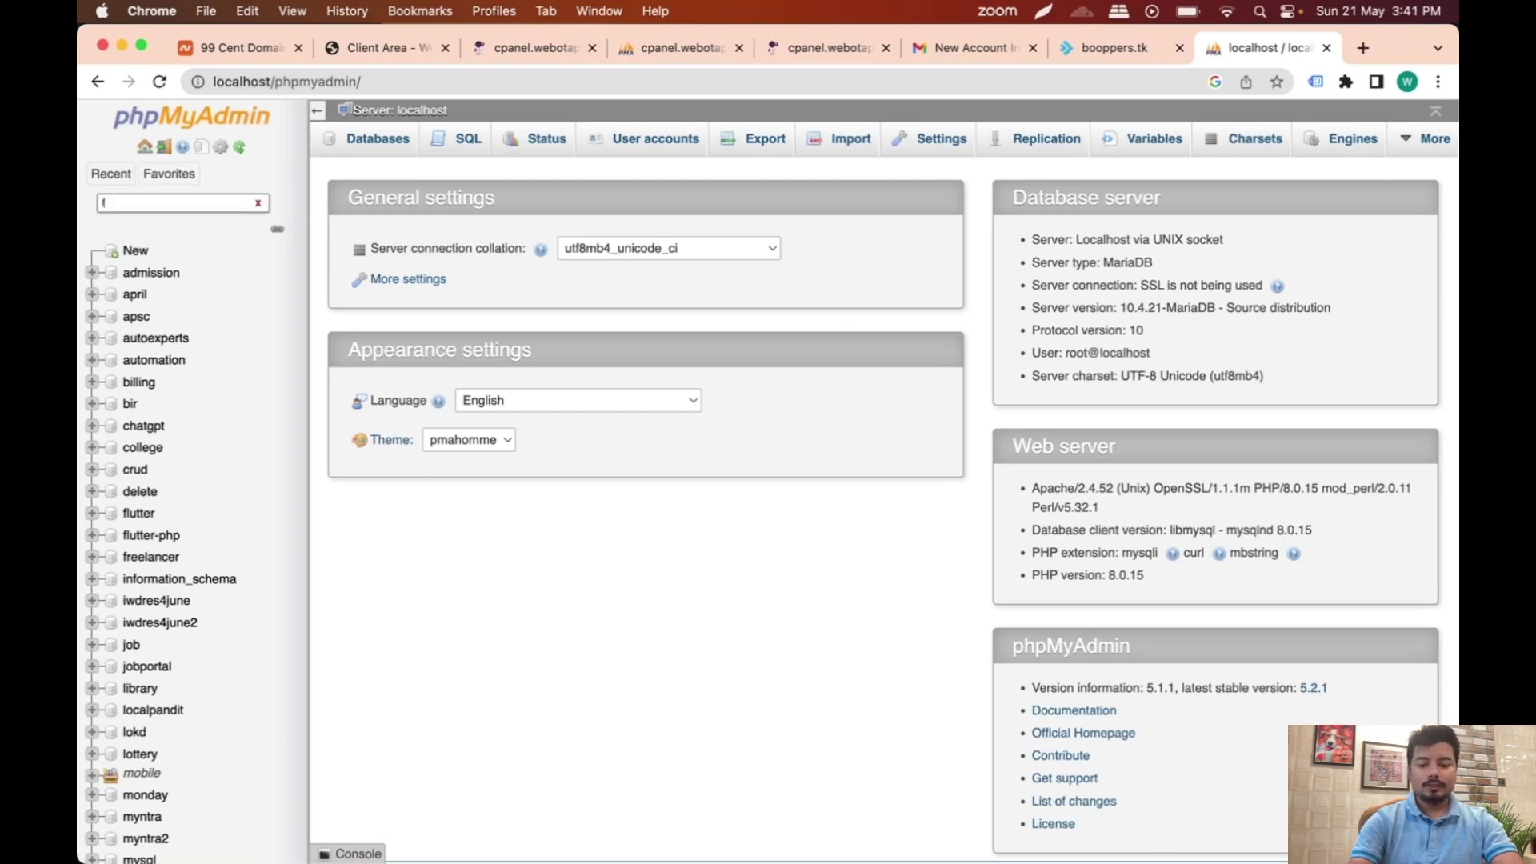
{"action": "type", "text": "flu"}
{"action": "left_click", "coordinate": [144, 273]}
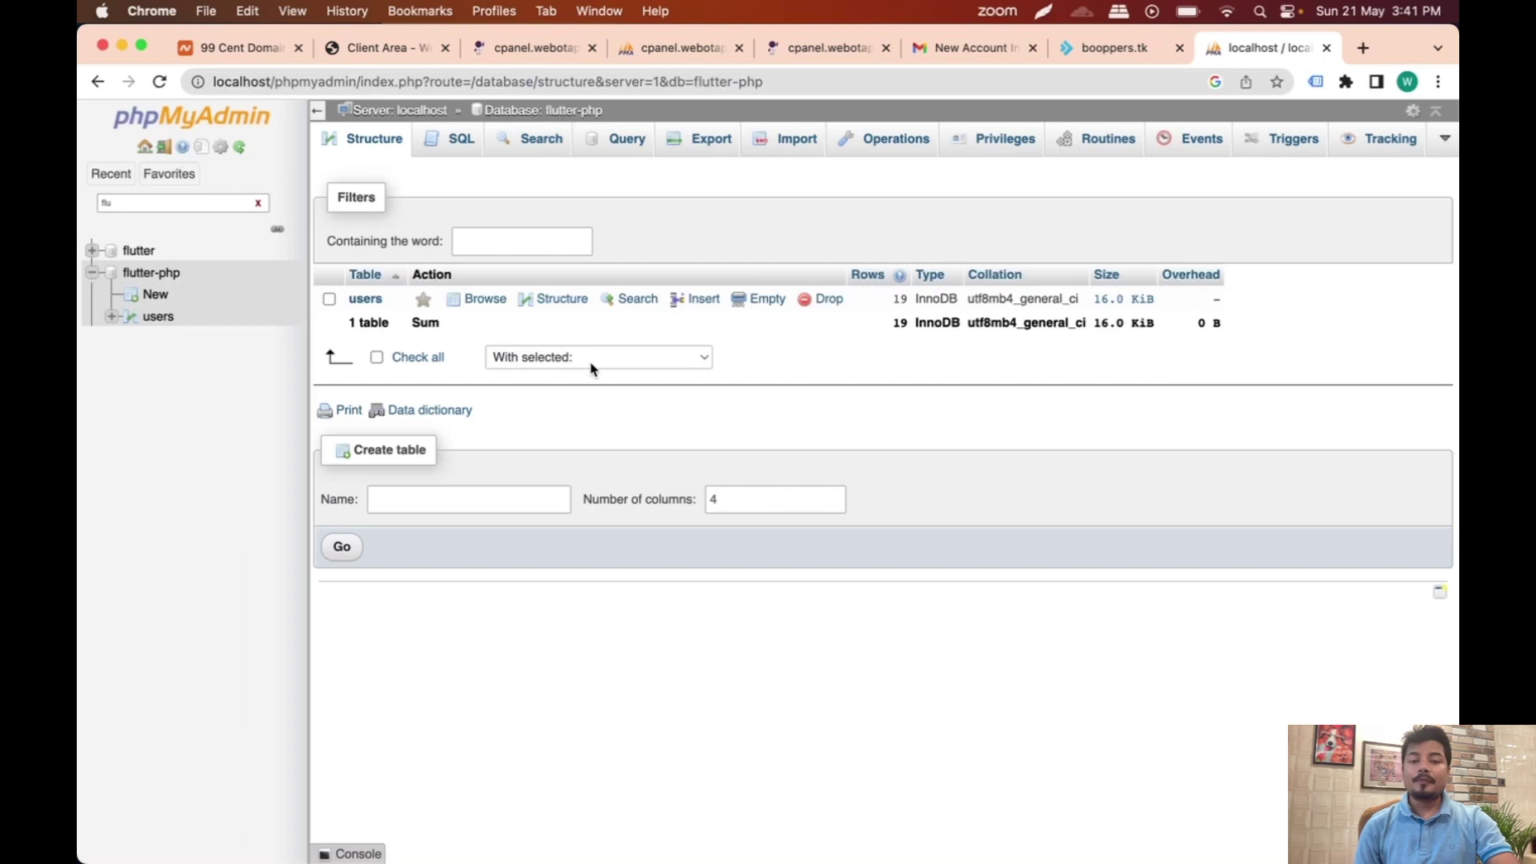
{"action": "left_click", "coordinate": [713, 142]}
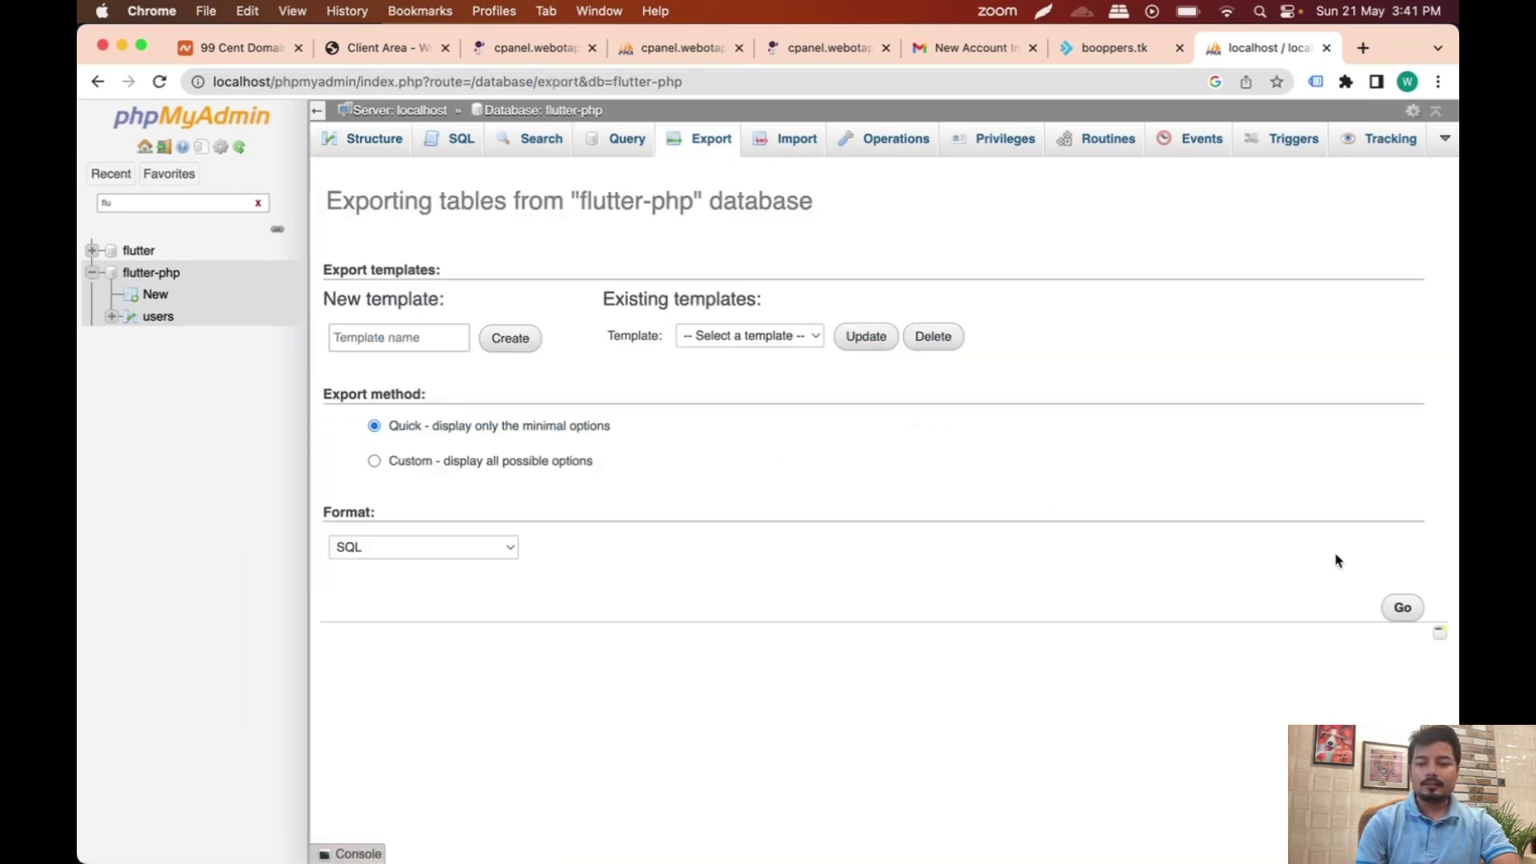
{"action": "left_click", "coordinate": [1399, 609]}
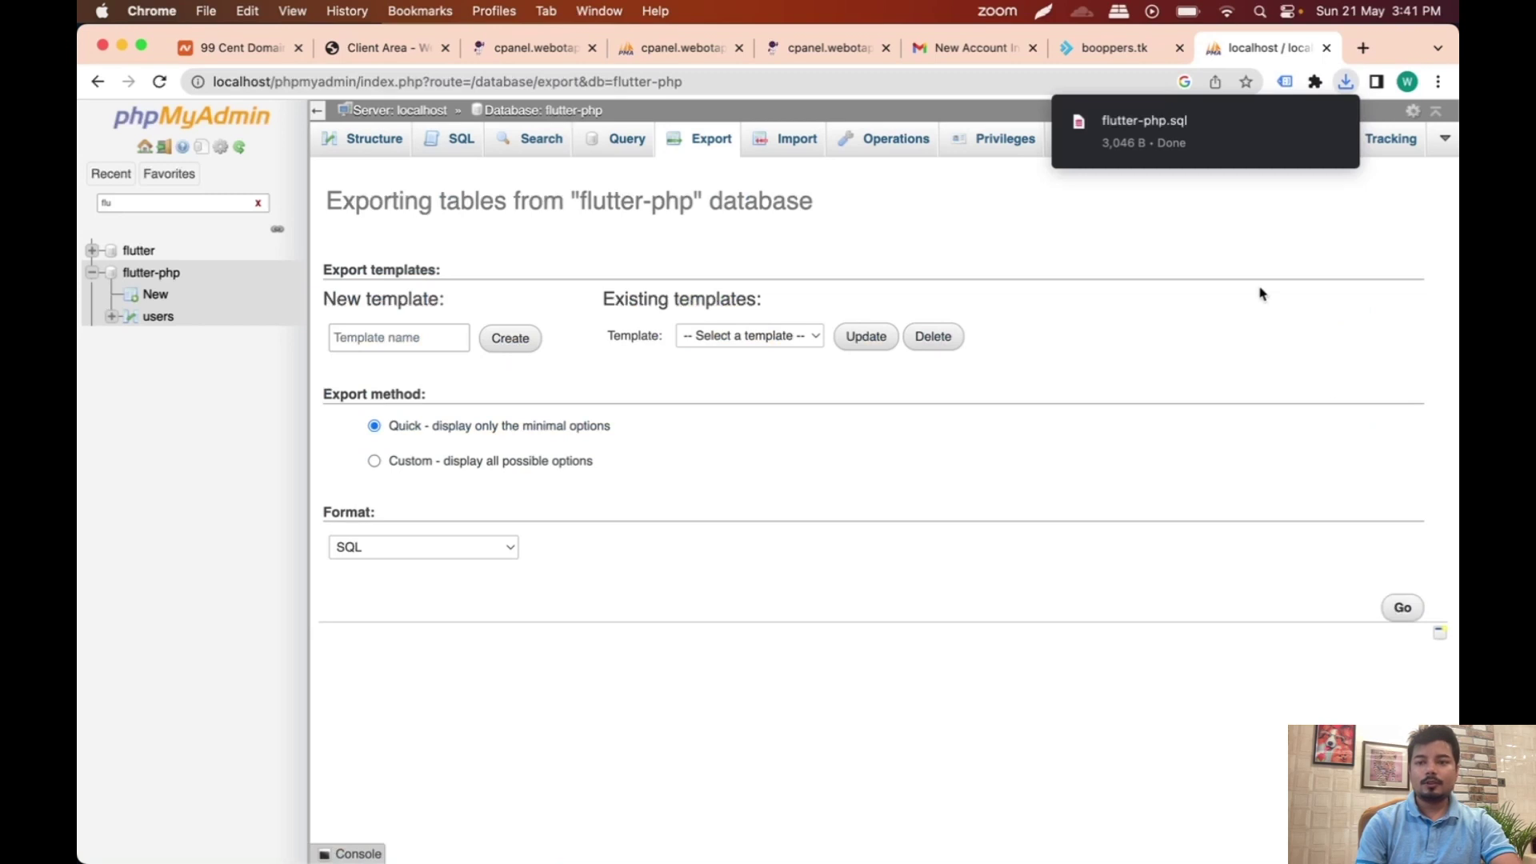
{"action": "mouse_move", "coordinate": [1135, 129]}
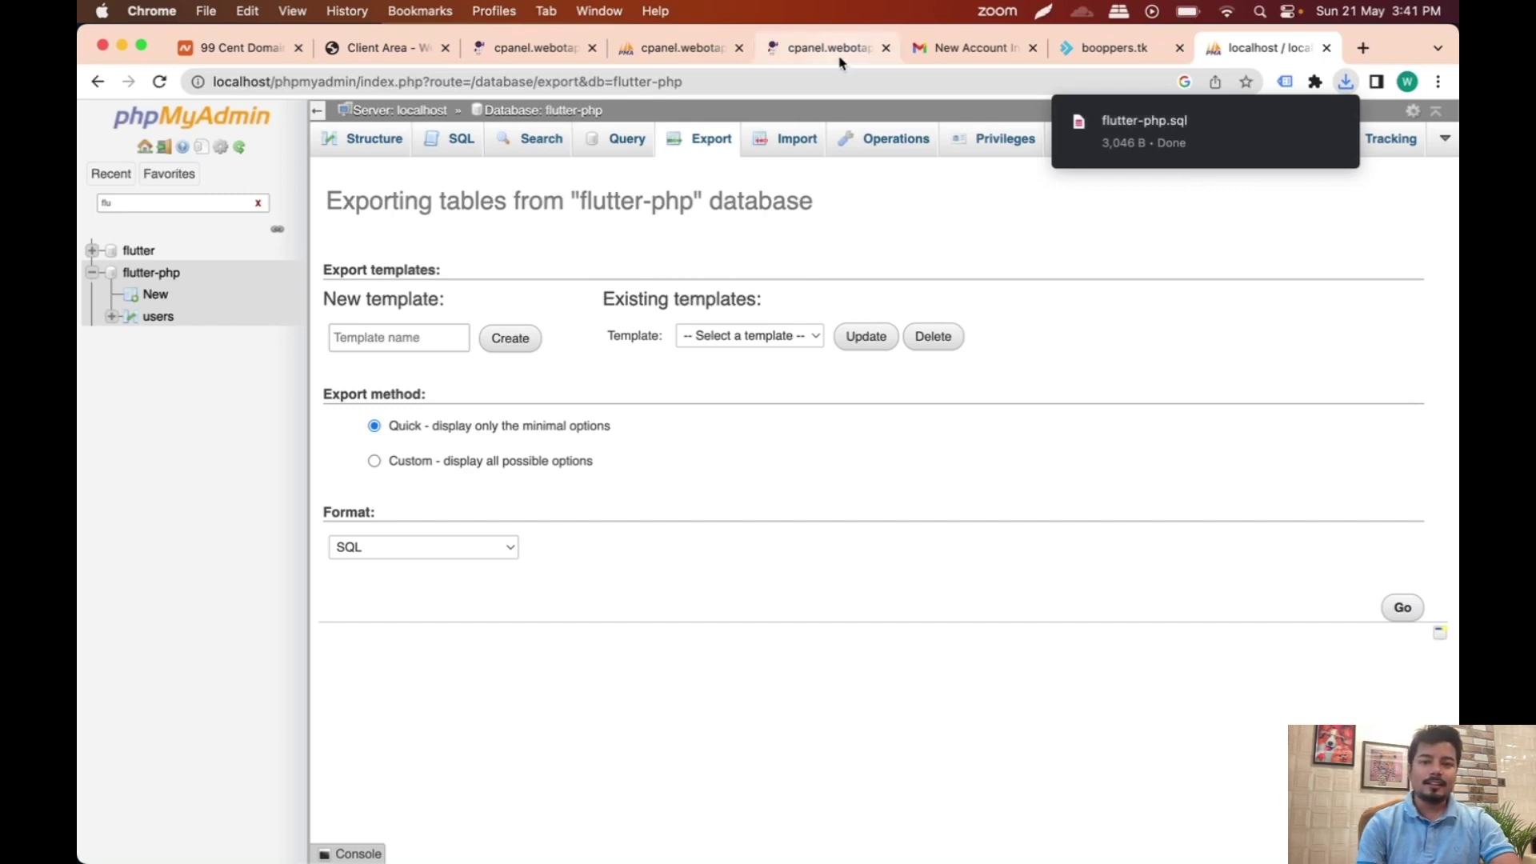
Step: Import flutter-php.sql into hosted booppers_booppers and refresh to see the users table
{"action": "left_click", "coordinate": [685, 49]}
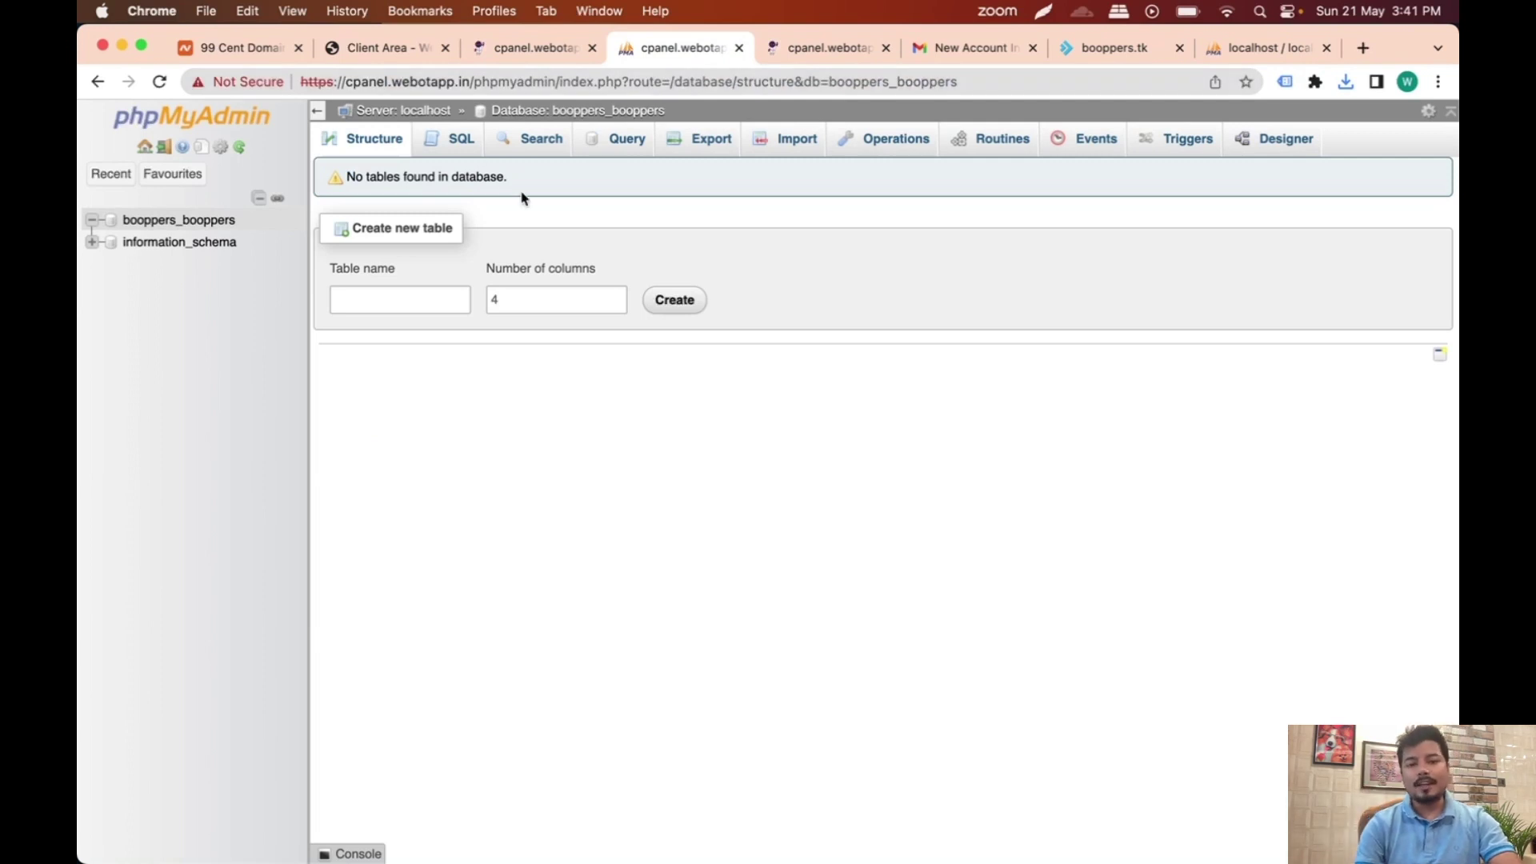
{"action": "left_click", "coordinate": [1346, 81]}
{"action": "left_click_drag", "start_coordinate": [1183, 167], "coordinate": [935, 524]}
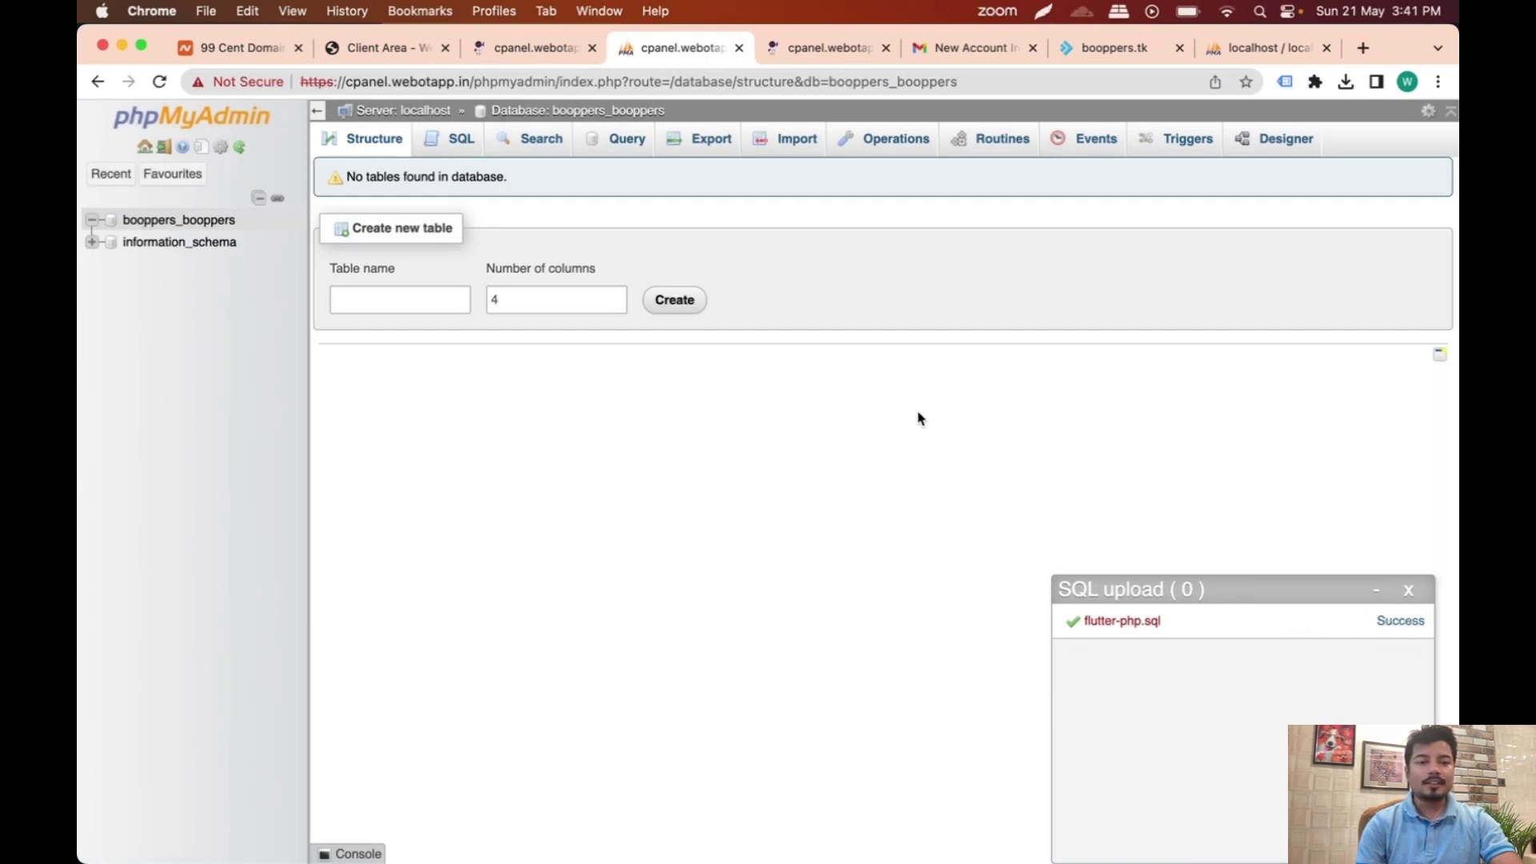
{"action": "left_click", "coordinate": [369, 142]}
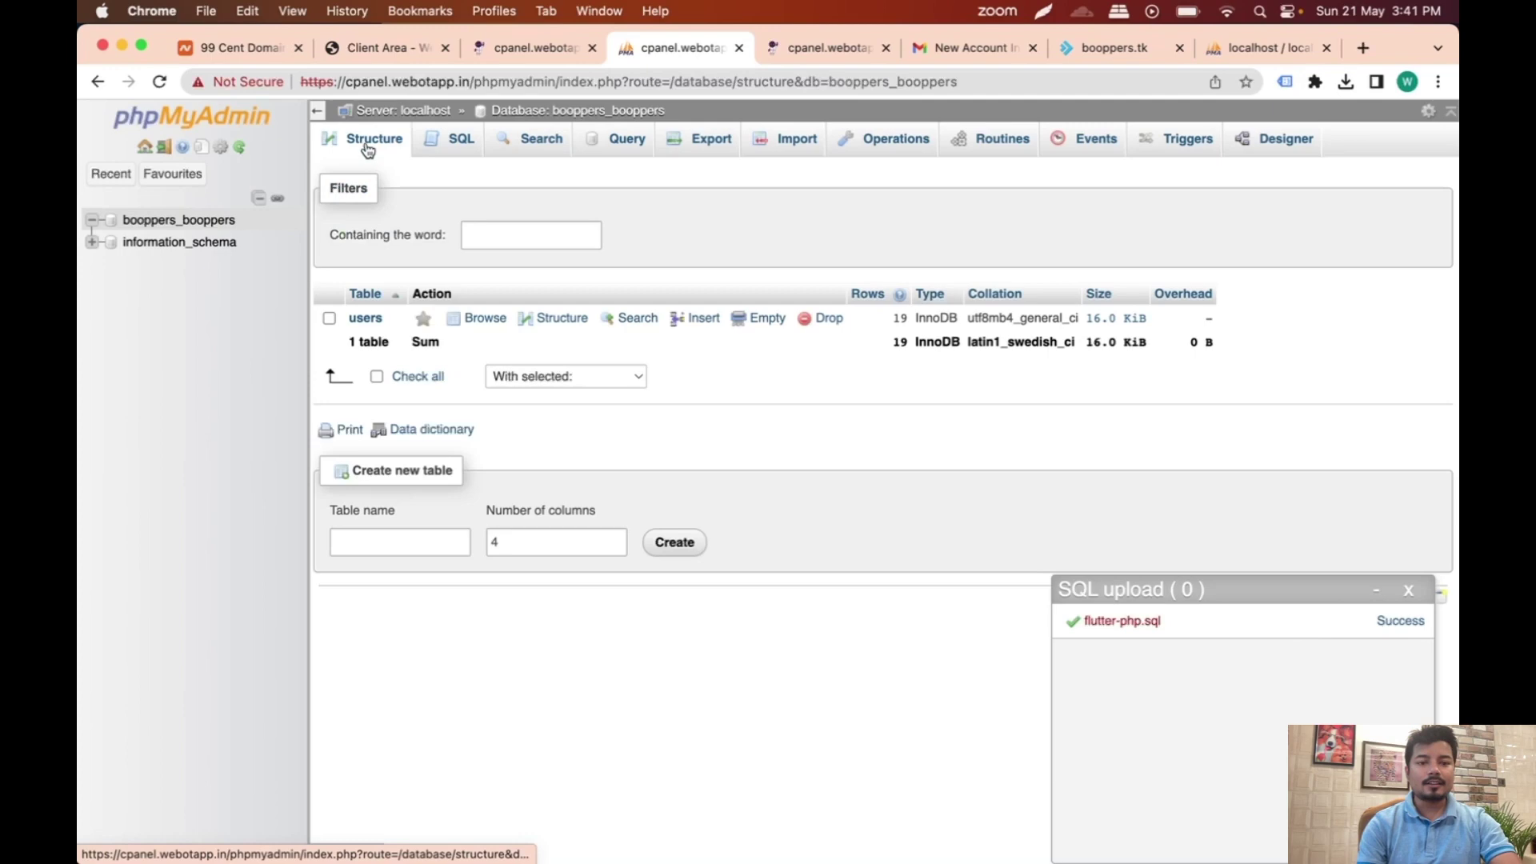
Step: Copy Test 9's mobile number from the imported users table, then return to the booppers.tk tab
{"action": "left_click", "coordinate": [366, 319]}
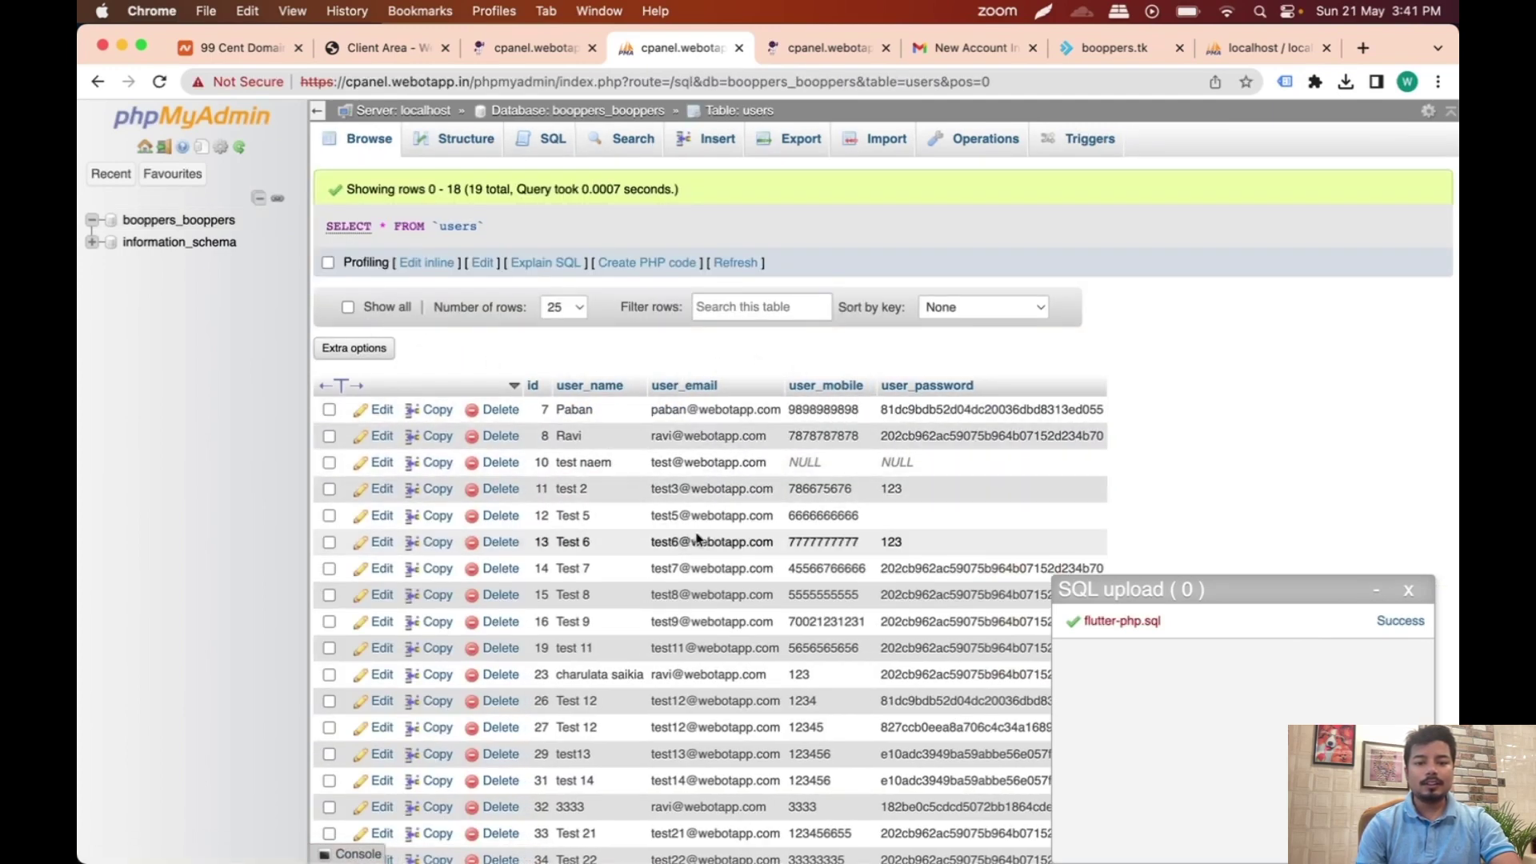
{"action": "scroll", "coordinate": [663, 531], "scroll_direction": "down", "scroll_amount": 5}
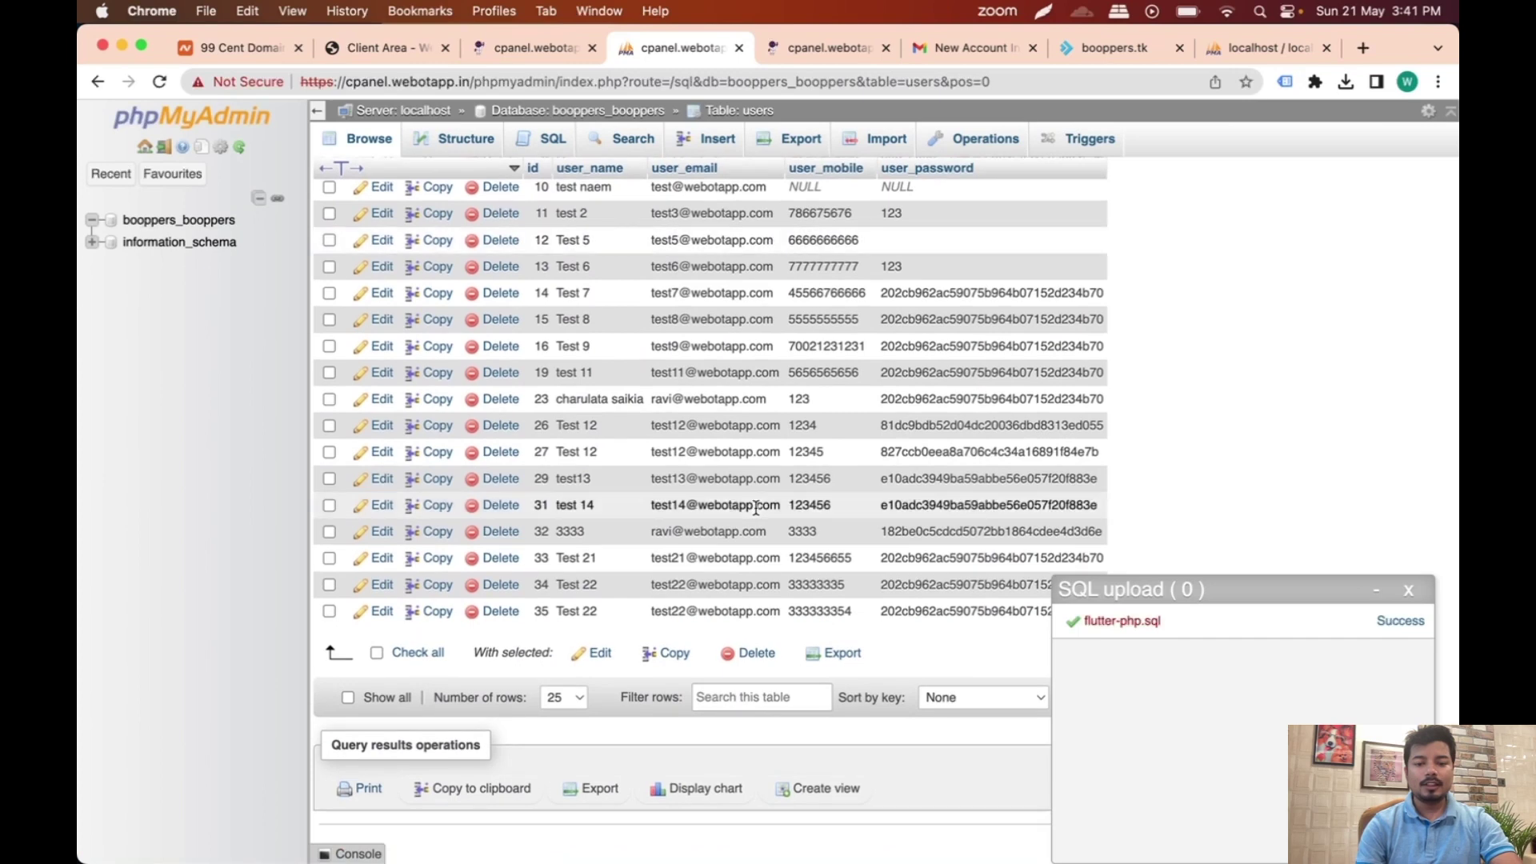
{"action": "scroll", "coordinate": [756, 507], "scroll_direction": "up", "scroll_amount": 3}
{"action": "scroll", "coordinate": [756, 507], "scroll_direction": "up", "scroll_amount": 1}
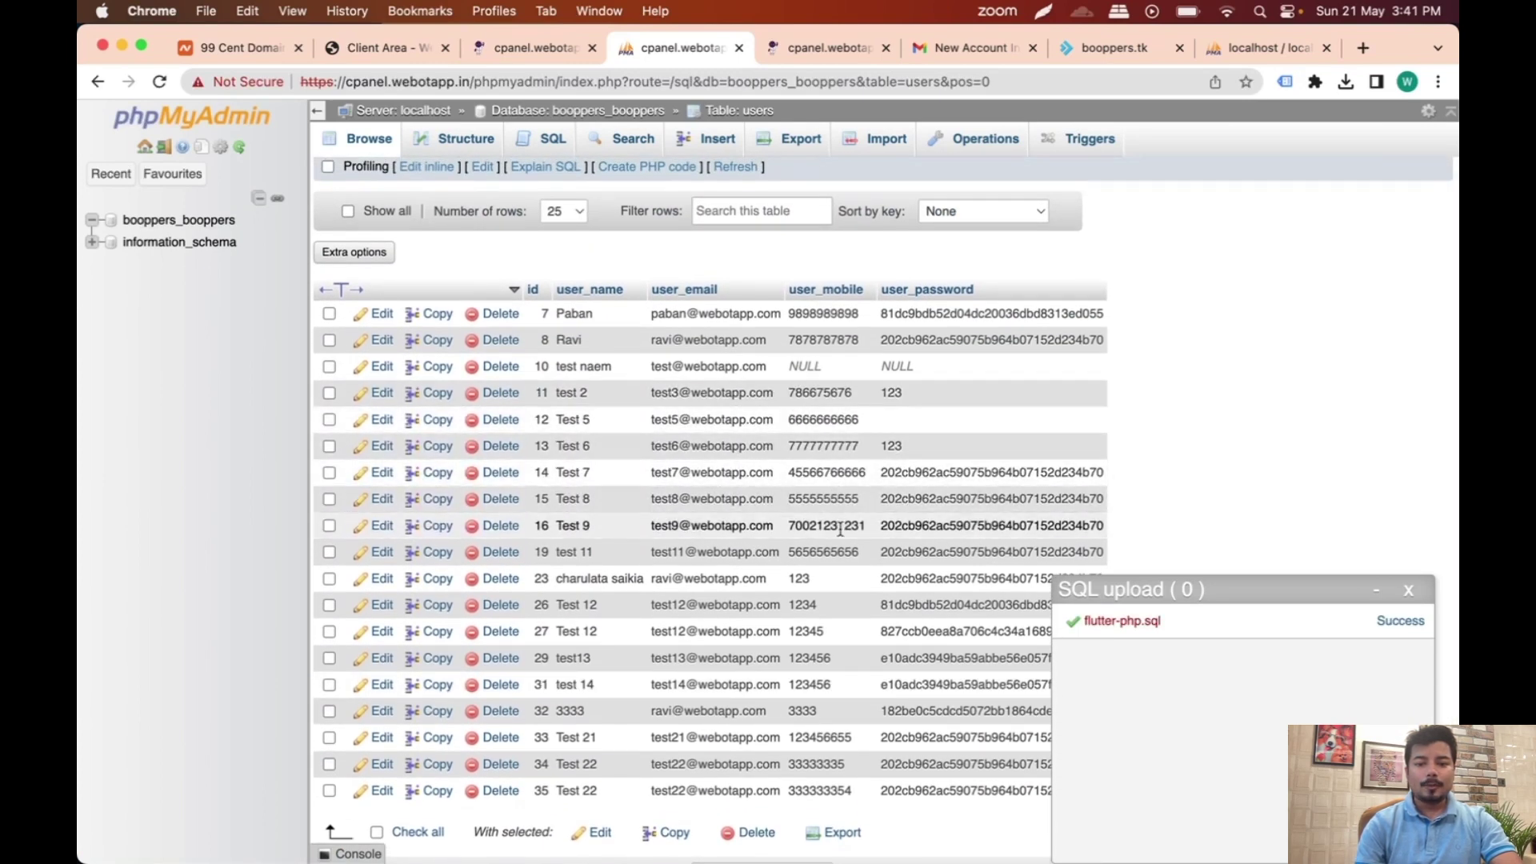
{"action": "scroll", "coordinate": [857, 558], "scroll_direction": "down", "scroll_amount": 1}
{"action": "scroll", "coordinate": [857, 558], "scroll_direction": "down", "scroll_amount": 1}
{"action": "double_click", "coordinate": [830, 479]}
{"action": "key", "text": "super+c"}
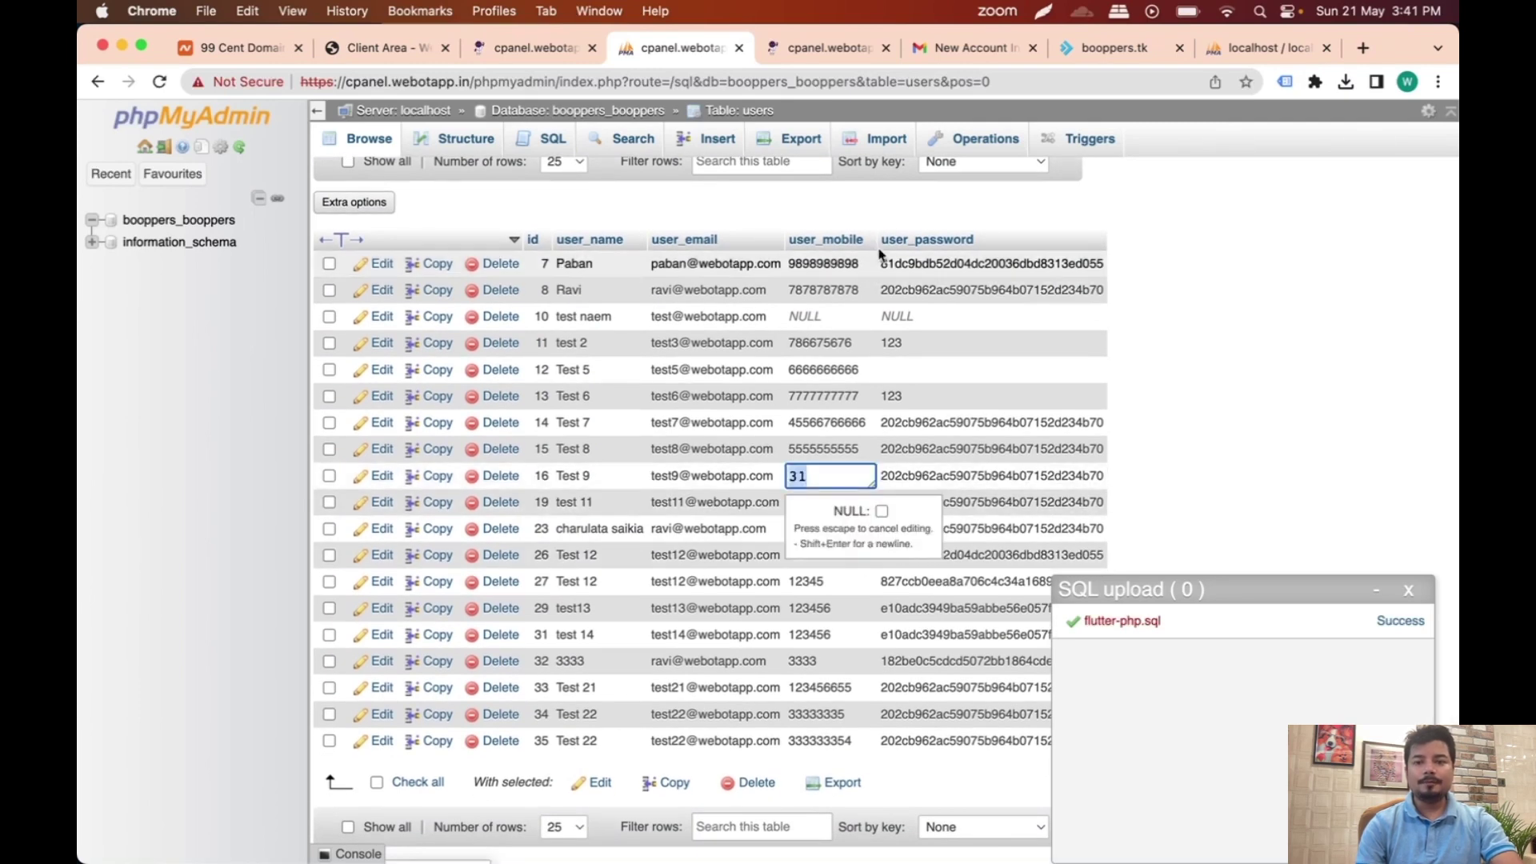
{"action": "left_click", "coordinate": [1096, 52]}
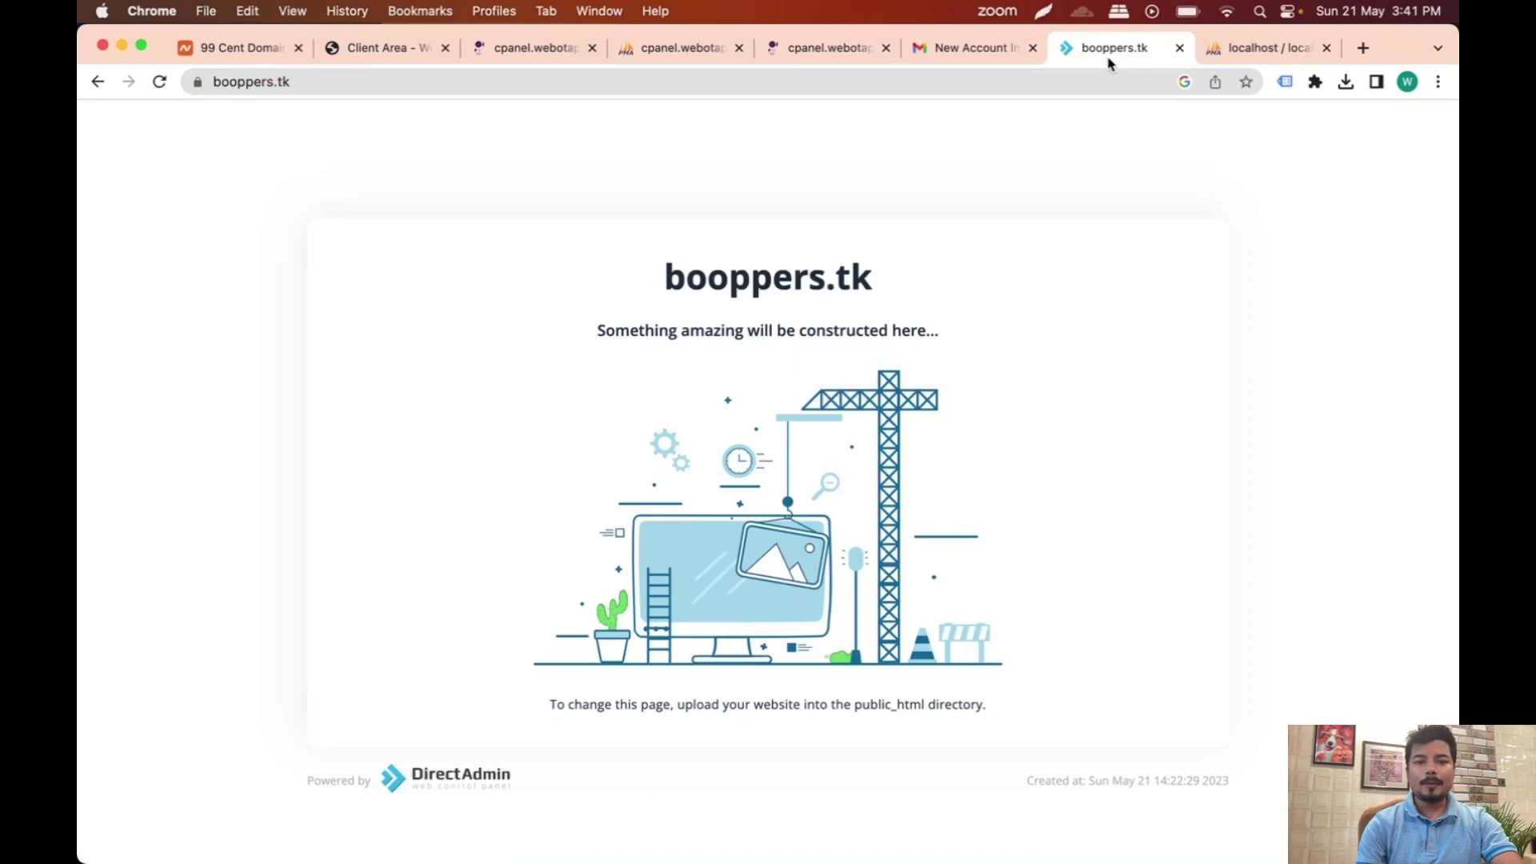
Step: Reload booppers.tk and try logging in with the copied mobile number and the account password
{"action": "left_click", "coordinate": [817, 80]}
{"action": "key", "text": "Return"}
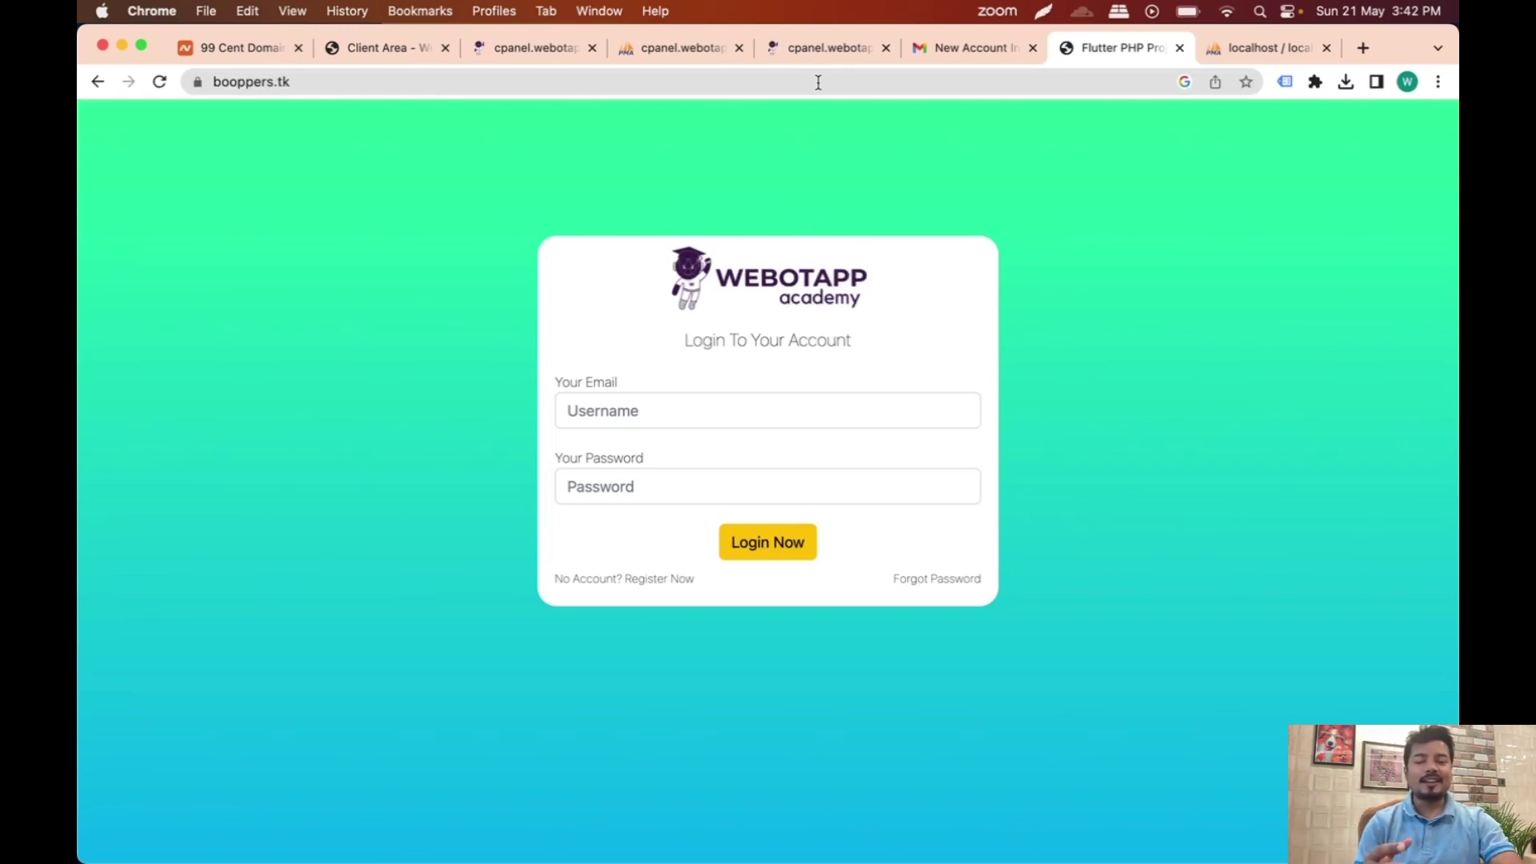
{"action": "left_click", "coordinate": [613, 415]}
{"action": "key", "text": "super+v"}
{"action": "left_click", "coordinate": [629, 483]}
{"action": "type", "text": "123"}
{"action": "left_click", "coordinate": [758, 550]}
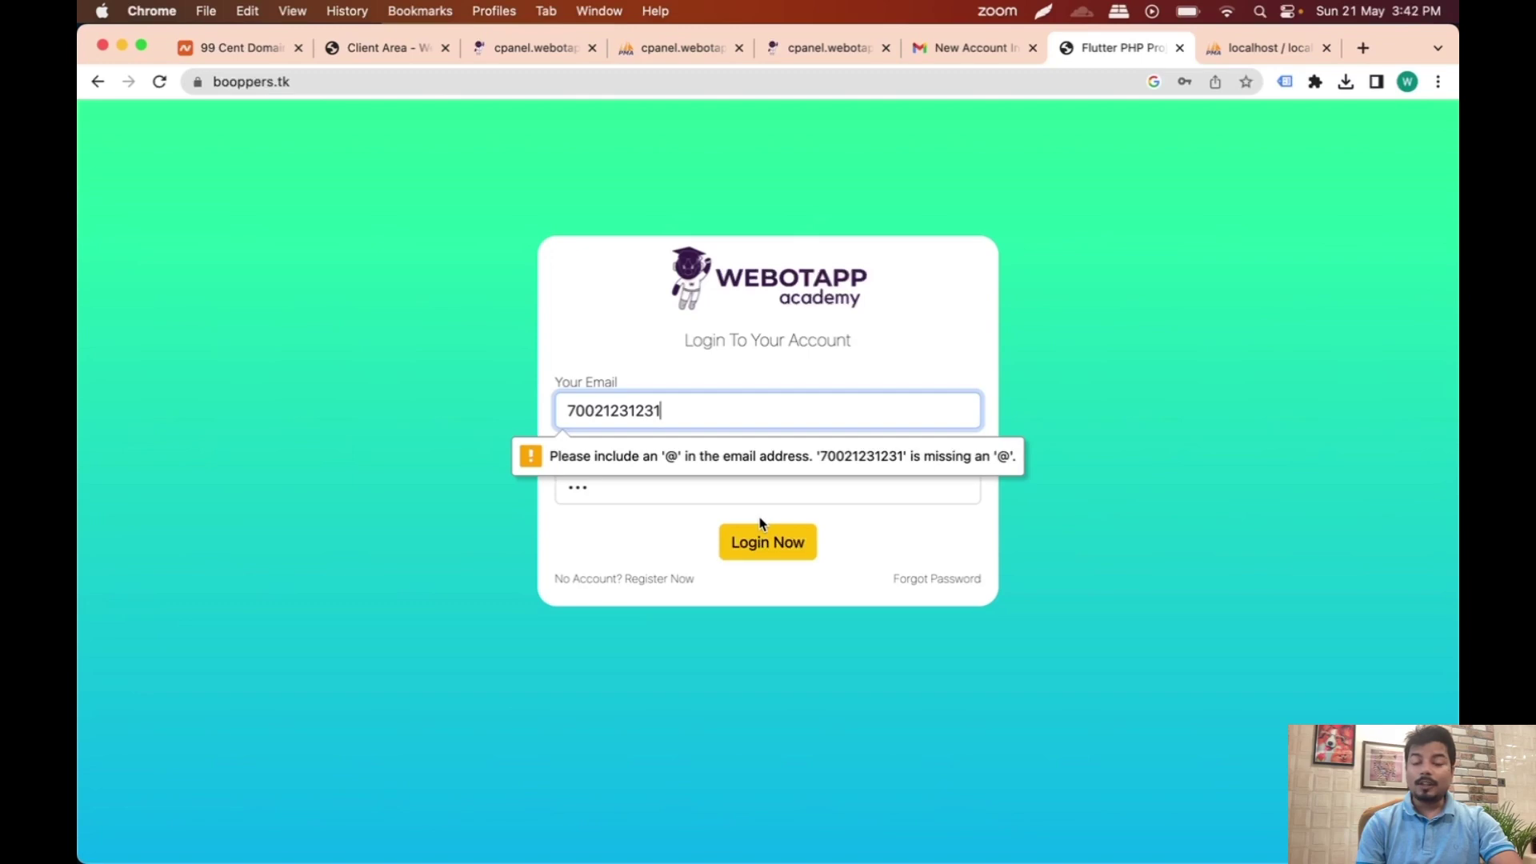
Step: Copy Test 9's e-mail from phpMyAdmin, replace the login email with it, and log in
{"action": "left_click", "coordinate": [678, 50]}
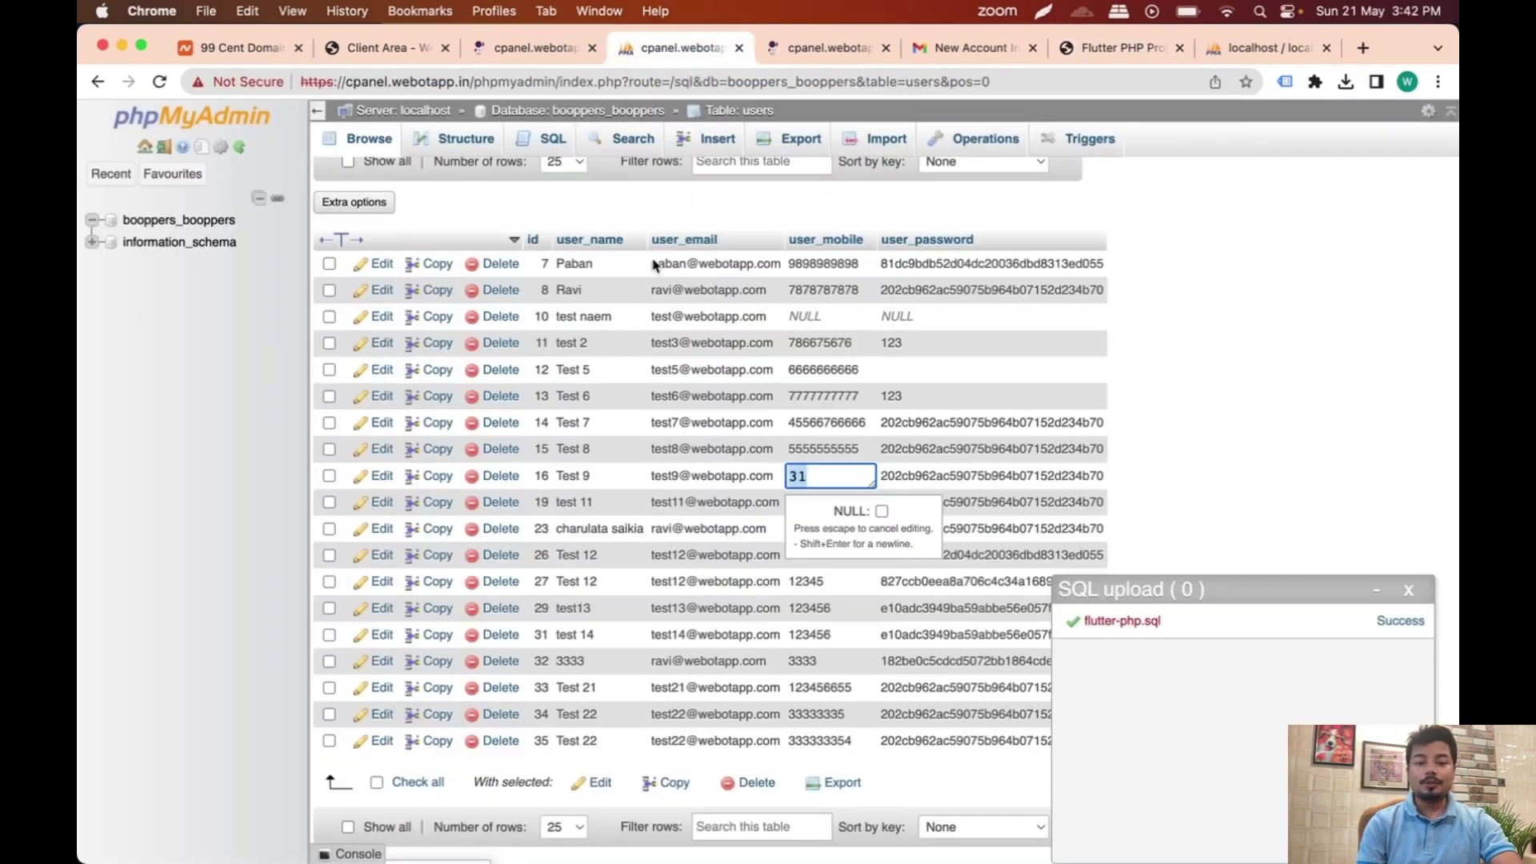
{"action": "double_click", "coordinate": [698, 475]}
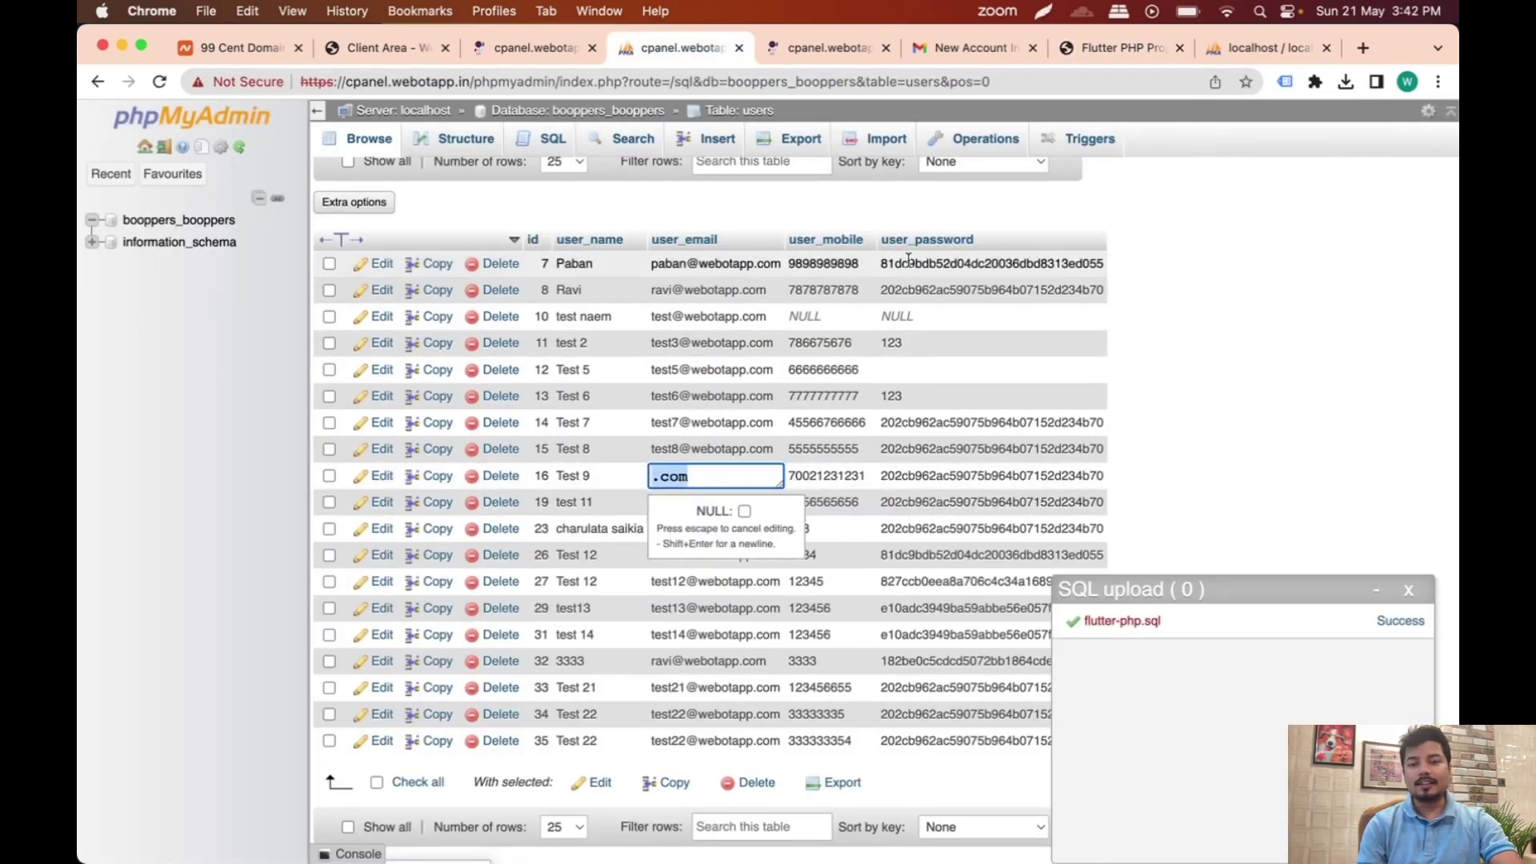
{"action": "left_click", "coordinate": [1090, 50]}
{"action": "key", "text": "super+a"}
{"action": "key", "text": "super+v"}
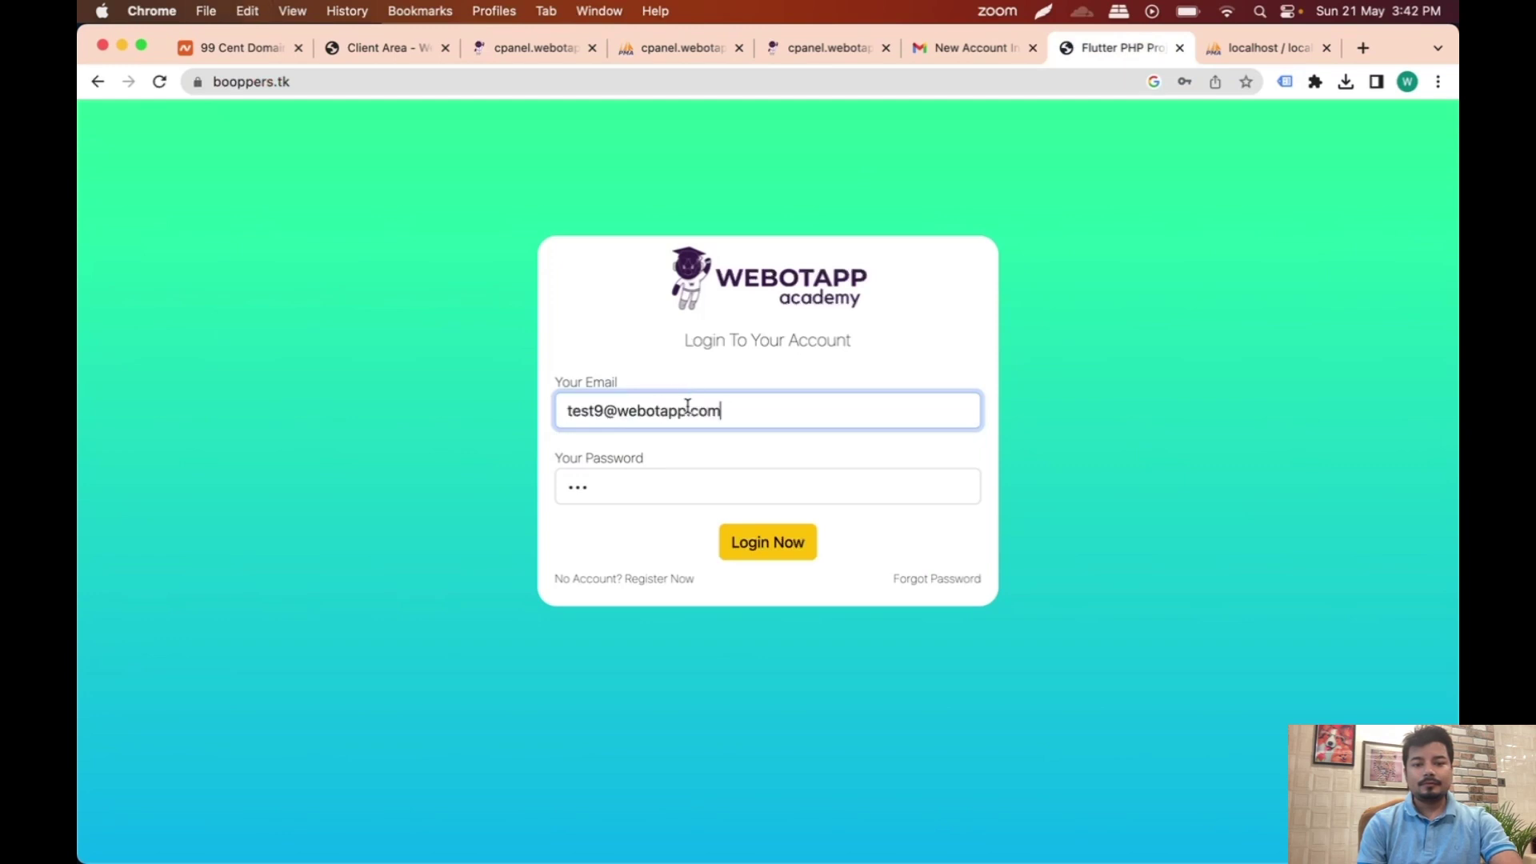
{"action": "left_click", "coordinate": [760, 539]}
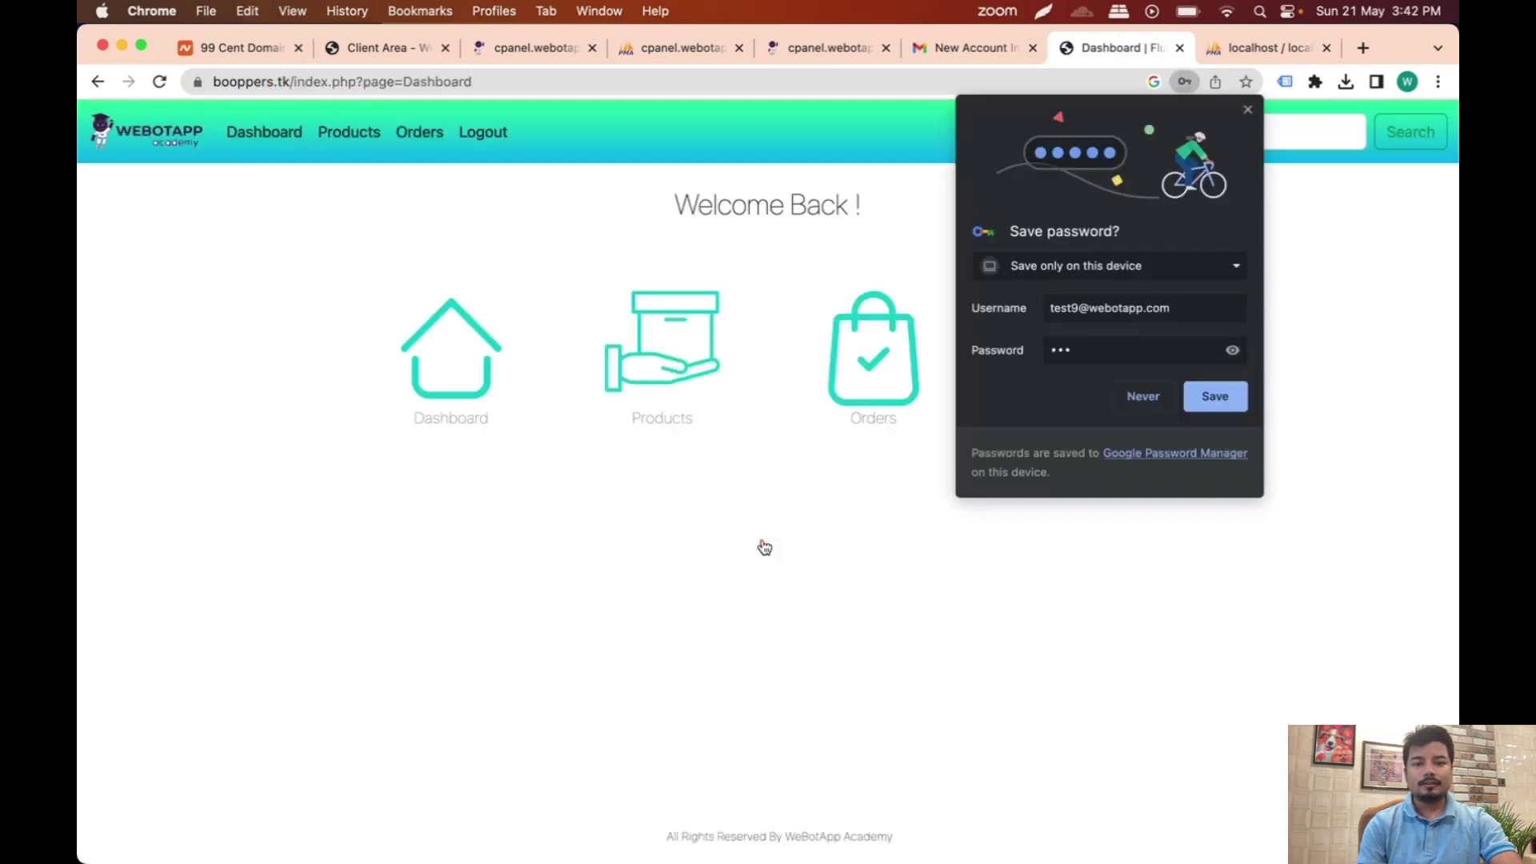
Step: Decline Chrome's save-password offer and log out of booppers.tk
{"action": "left_click", "coordinate": [1142, 396]}
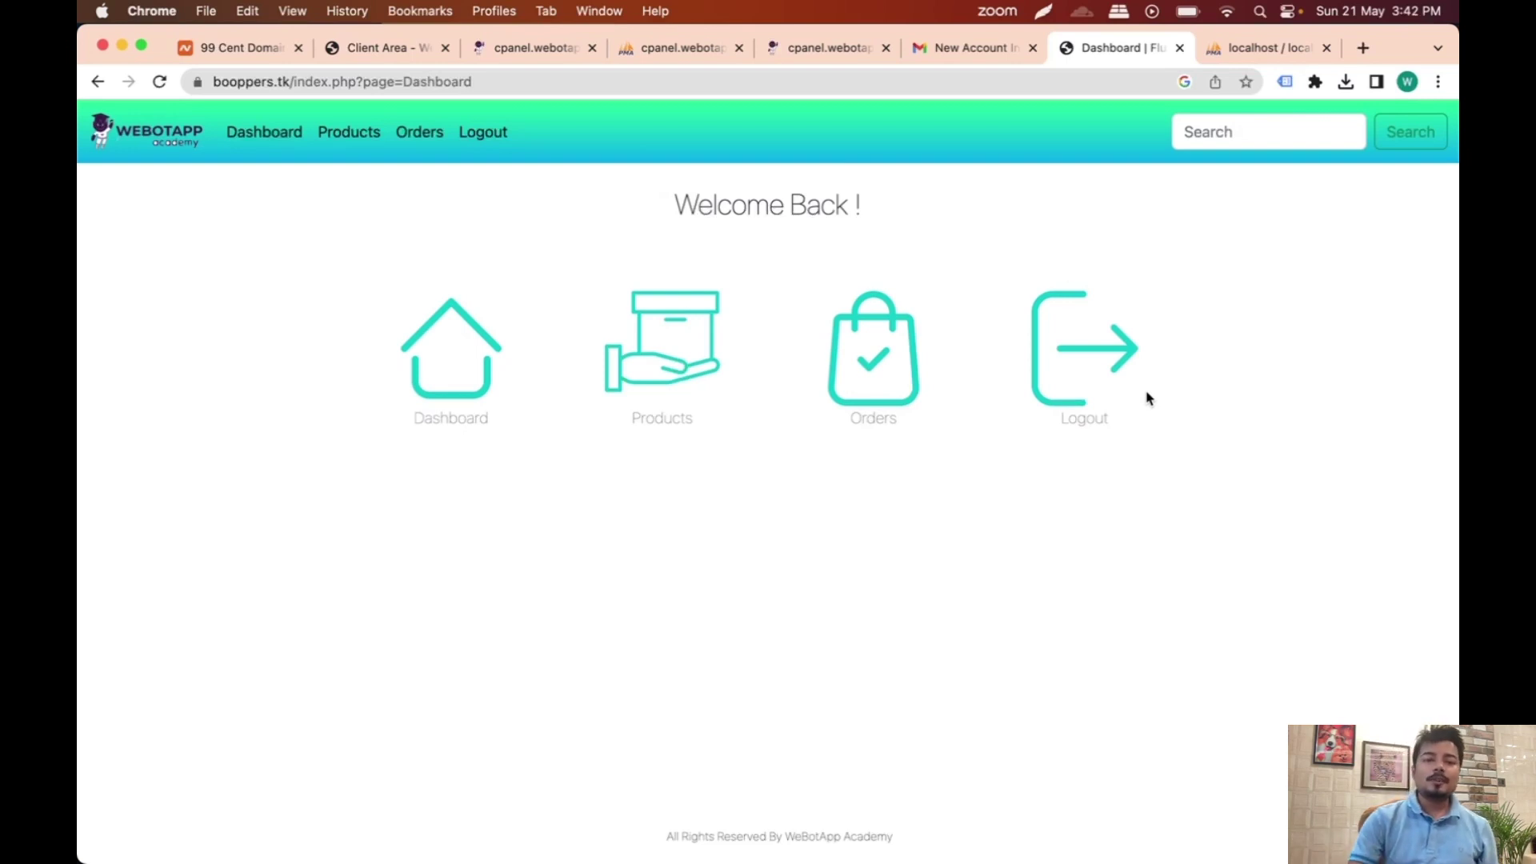
{"action": "left_click", "coordinate": [482, 132]}
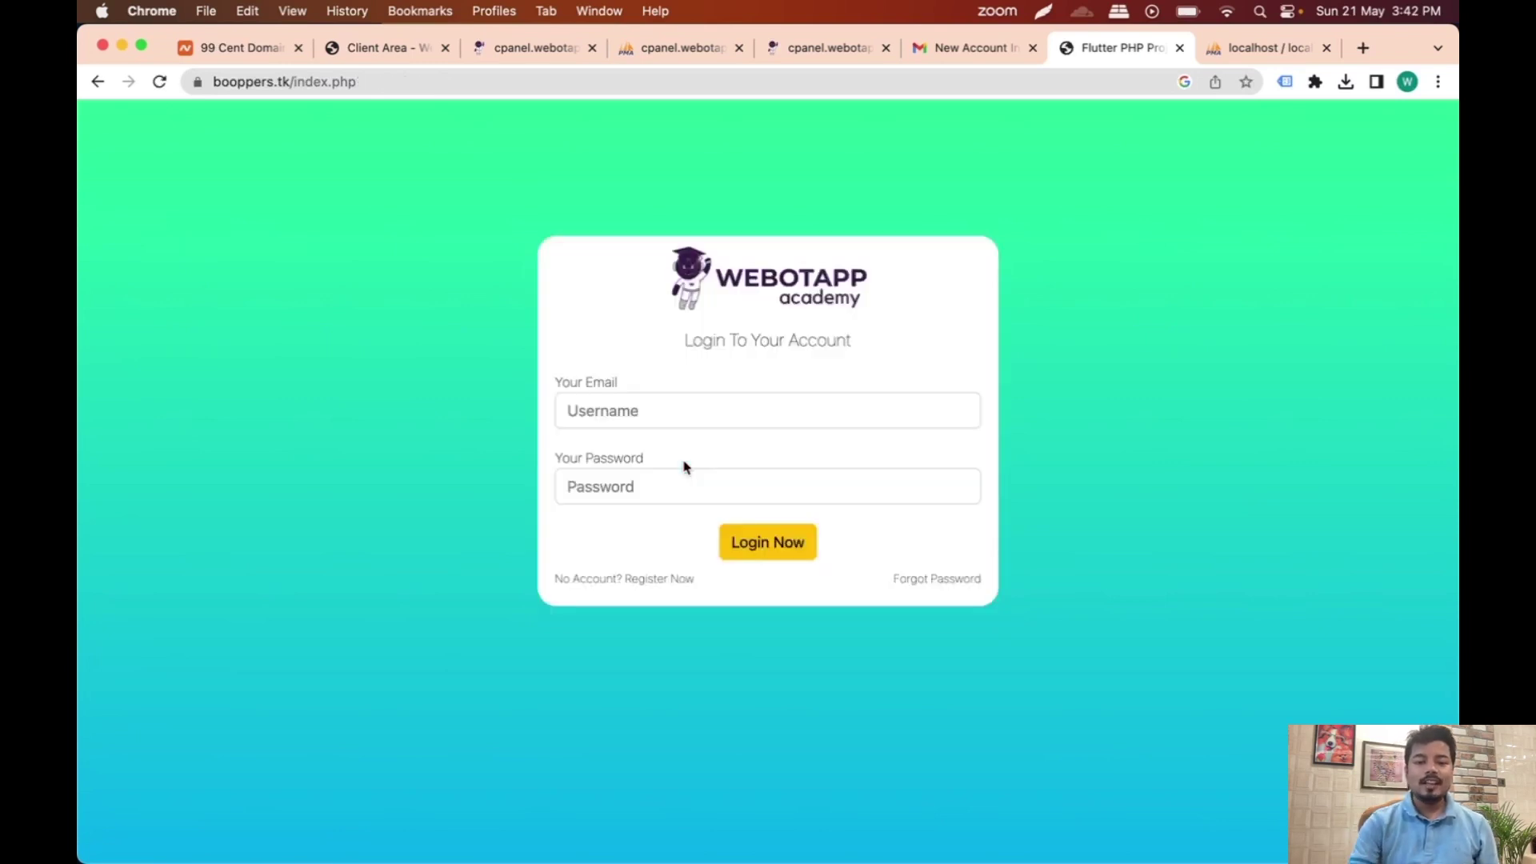
Step: Open the registration form and enter the name Hyundai and the new account's e-mail address
{"action": "left_click", "coordinate": [640, 579]}
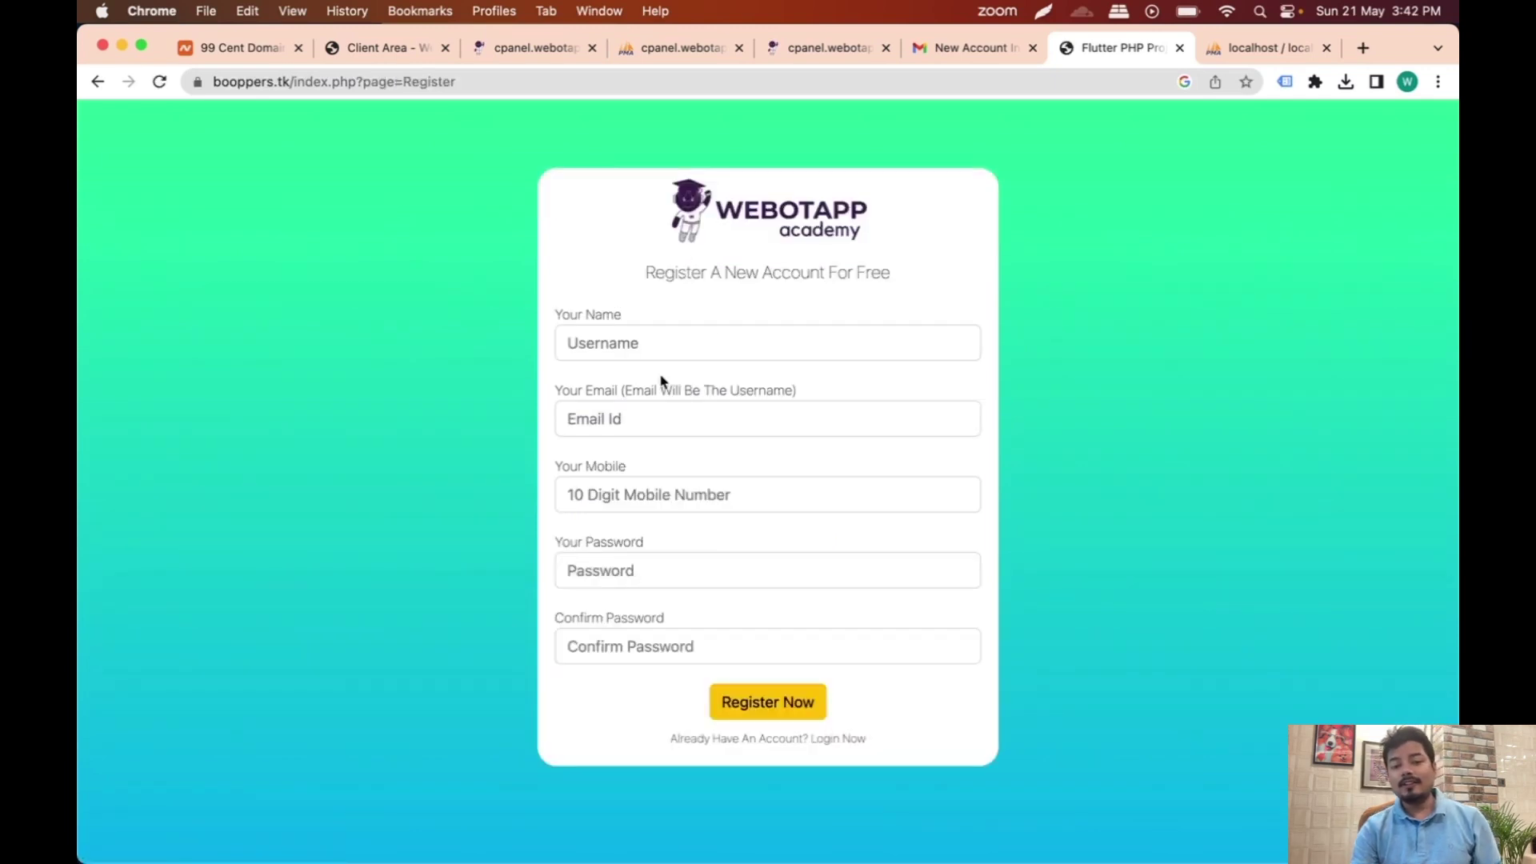
{"action": "left_click", "coordinate": [650, 343]}
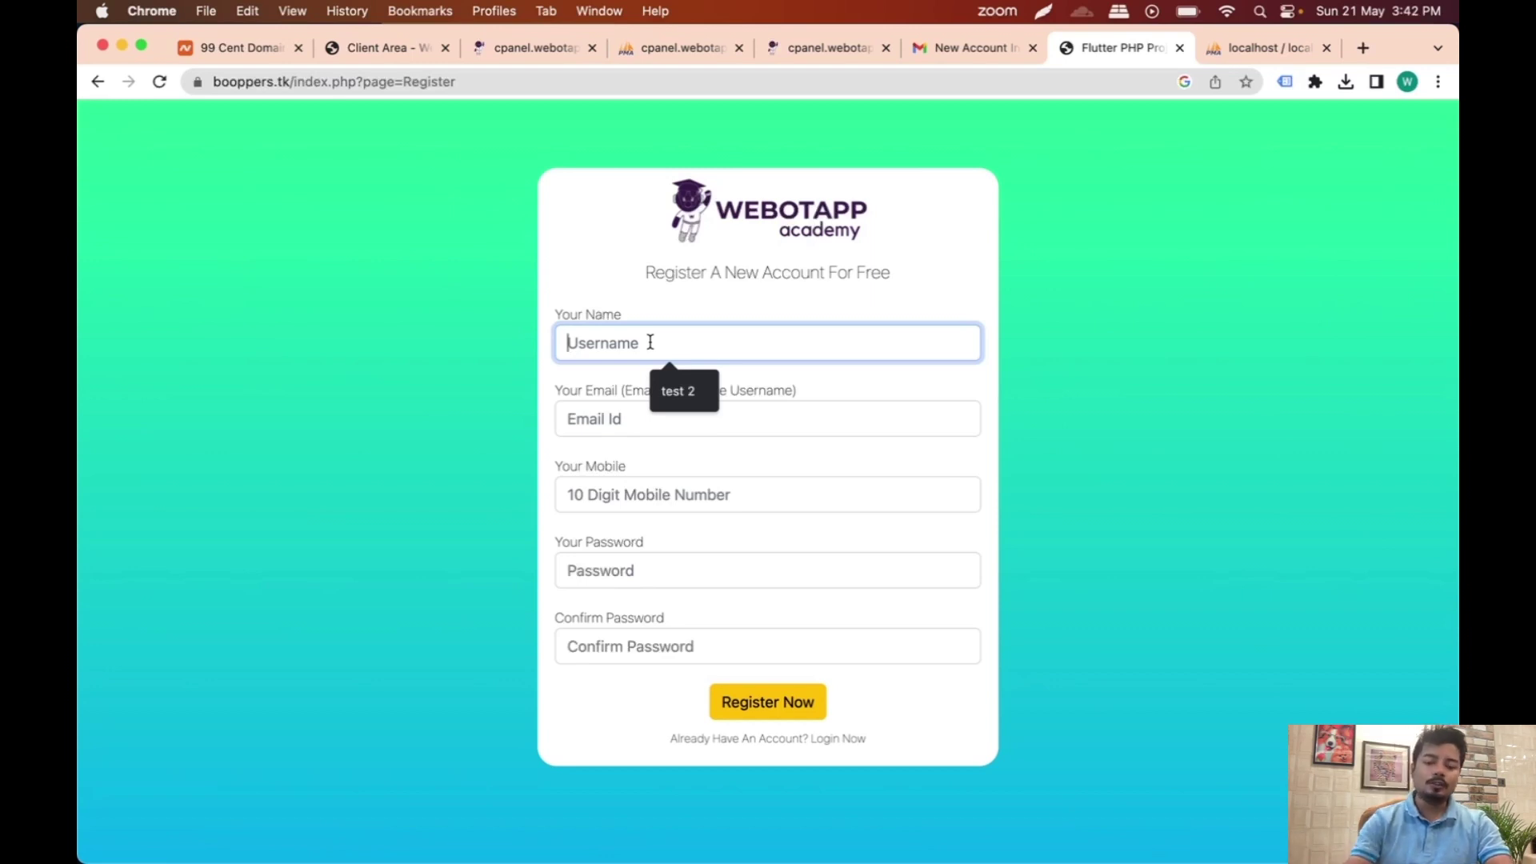
{"action": "type", "text": "Hyundai"}
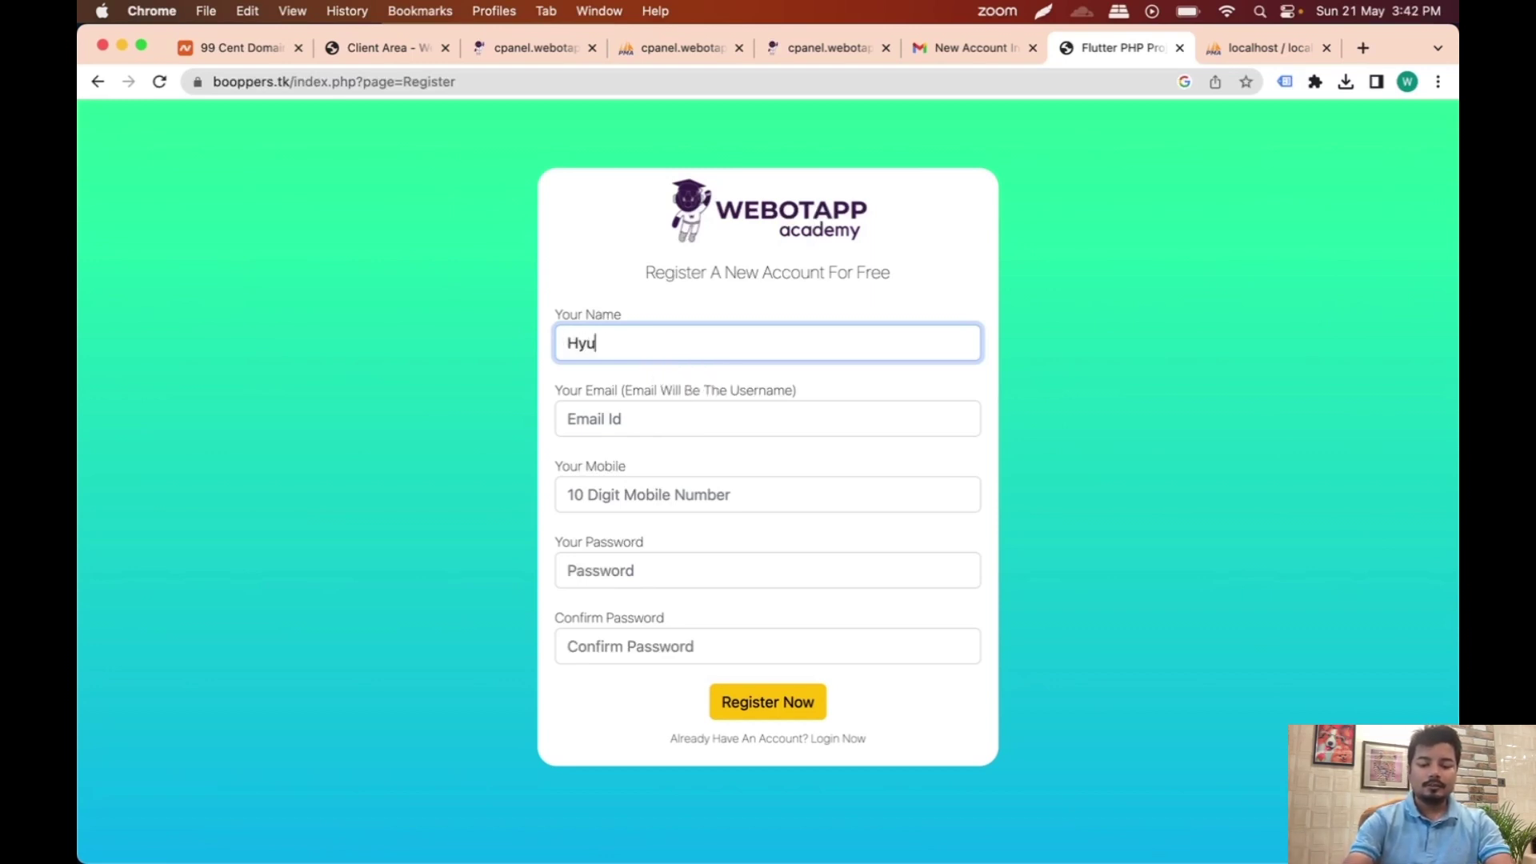
{"action": "left_click", "coordinate": [624, 420]}
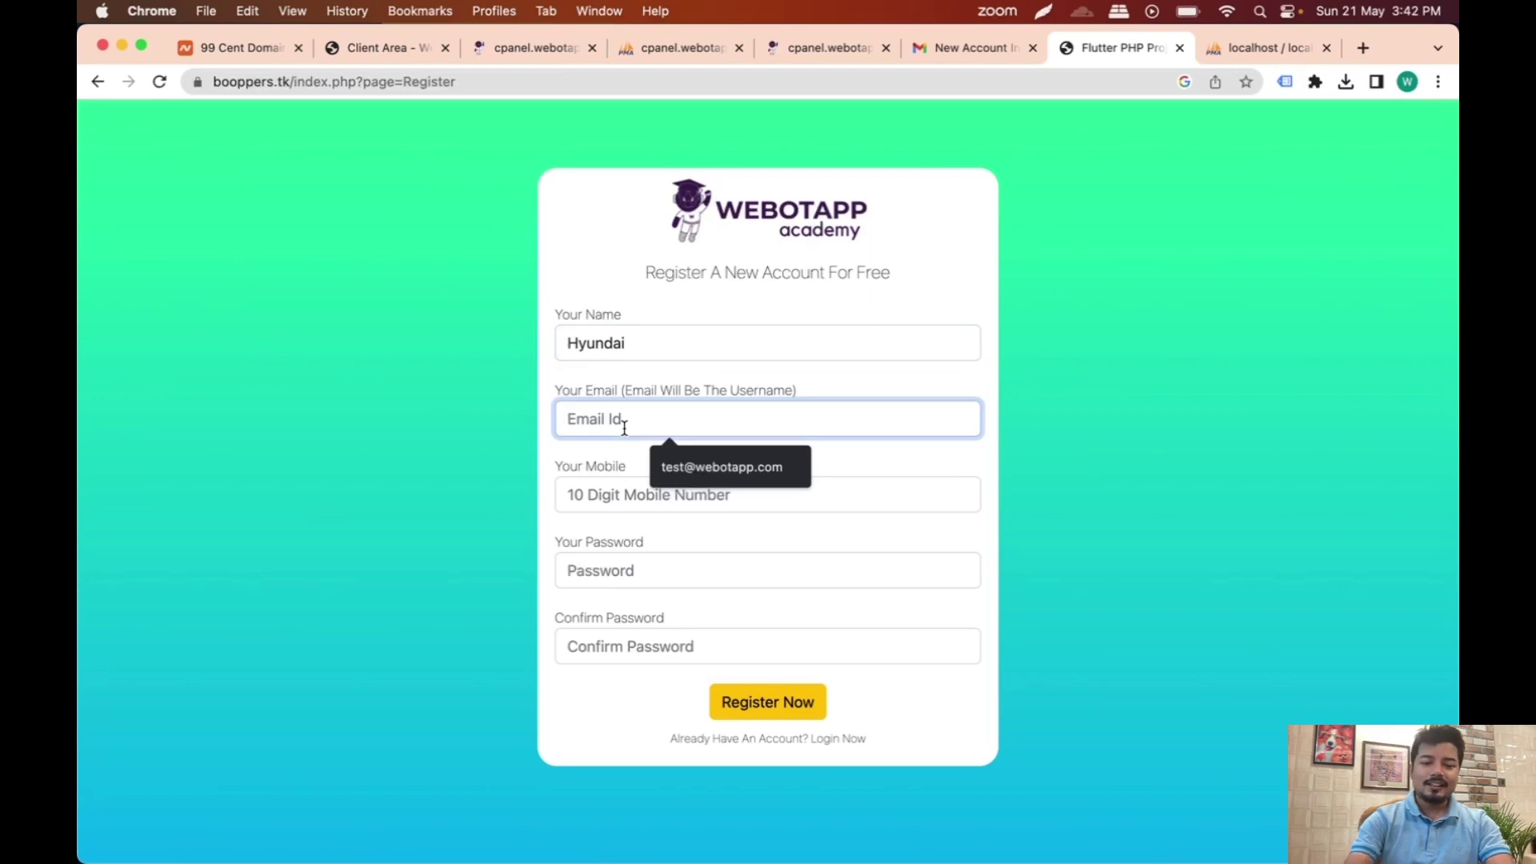
{"action": "type", "text": "gyun"}
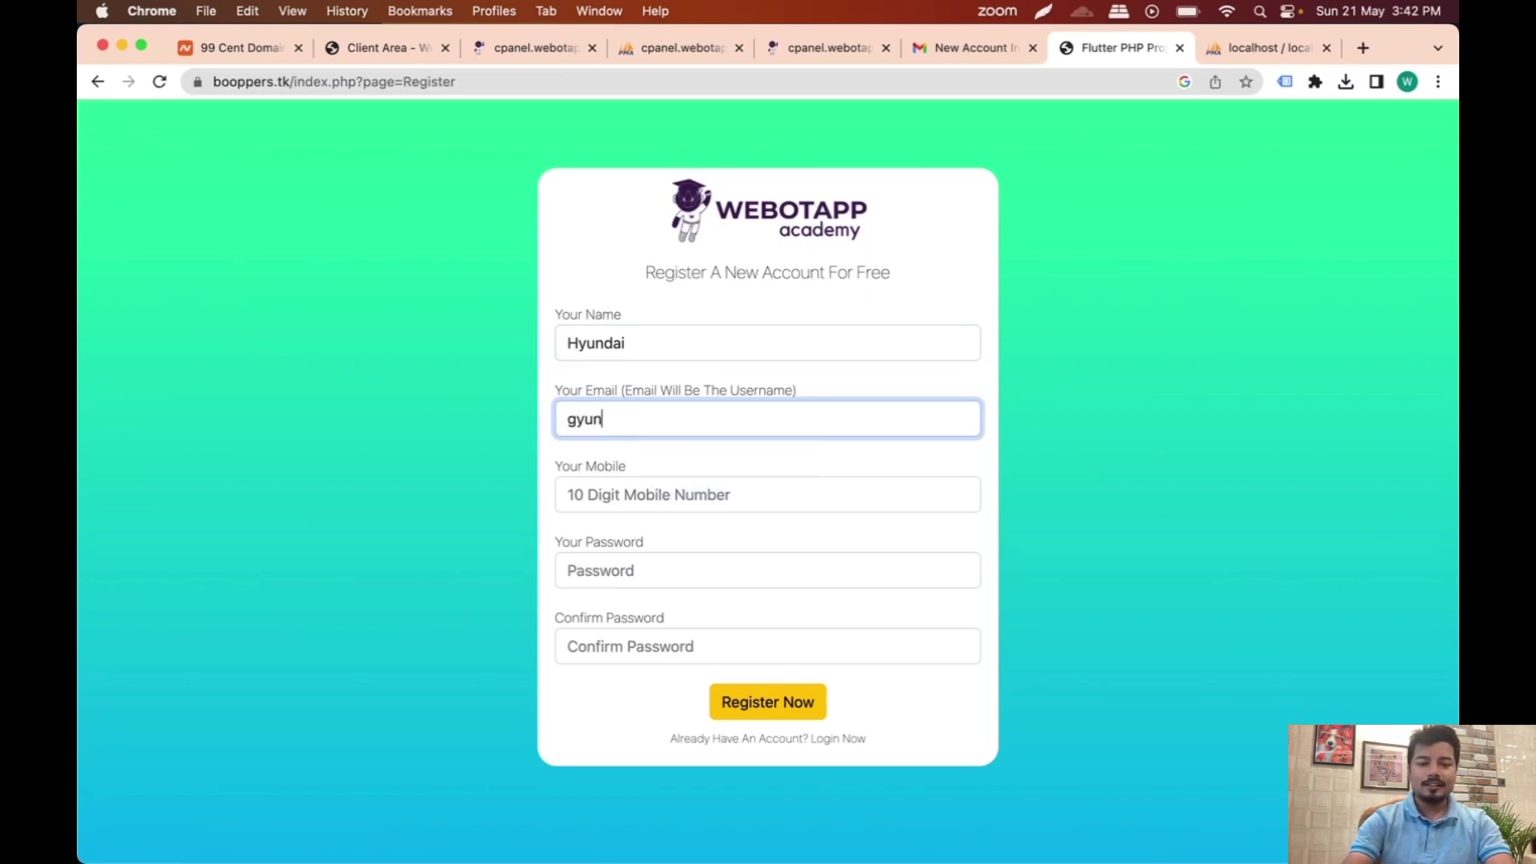
{"action": "key", "text": "BackSpace"}
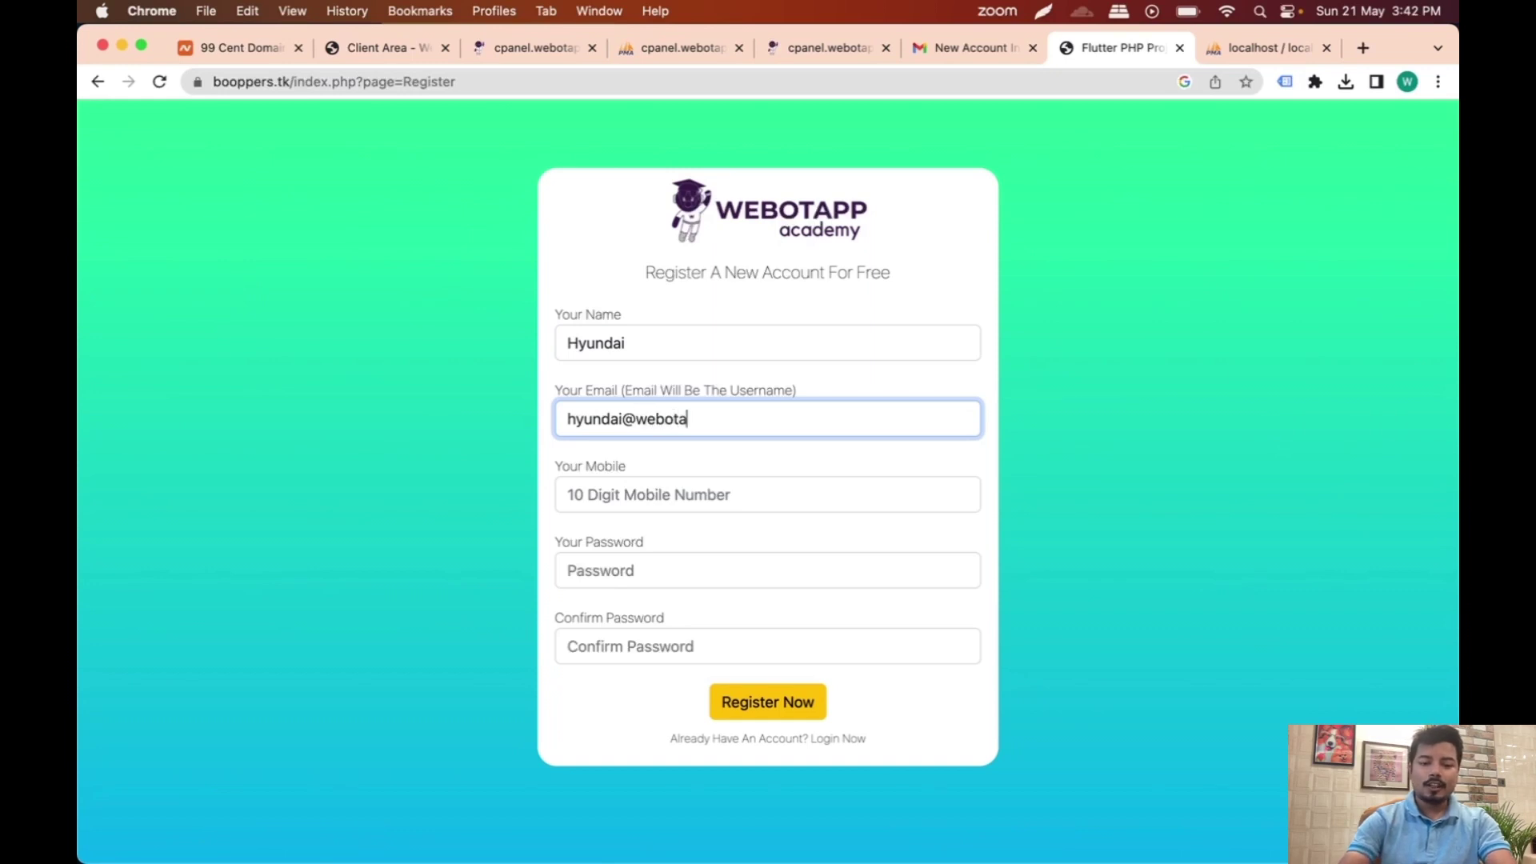
Step: Fill in the mobile number and password fields, submit the registration, and dismiss the breach warning
{"action": "left_click", "coordinate": [637, 500]}
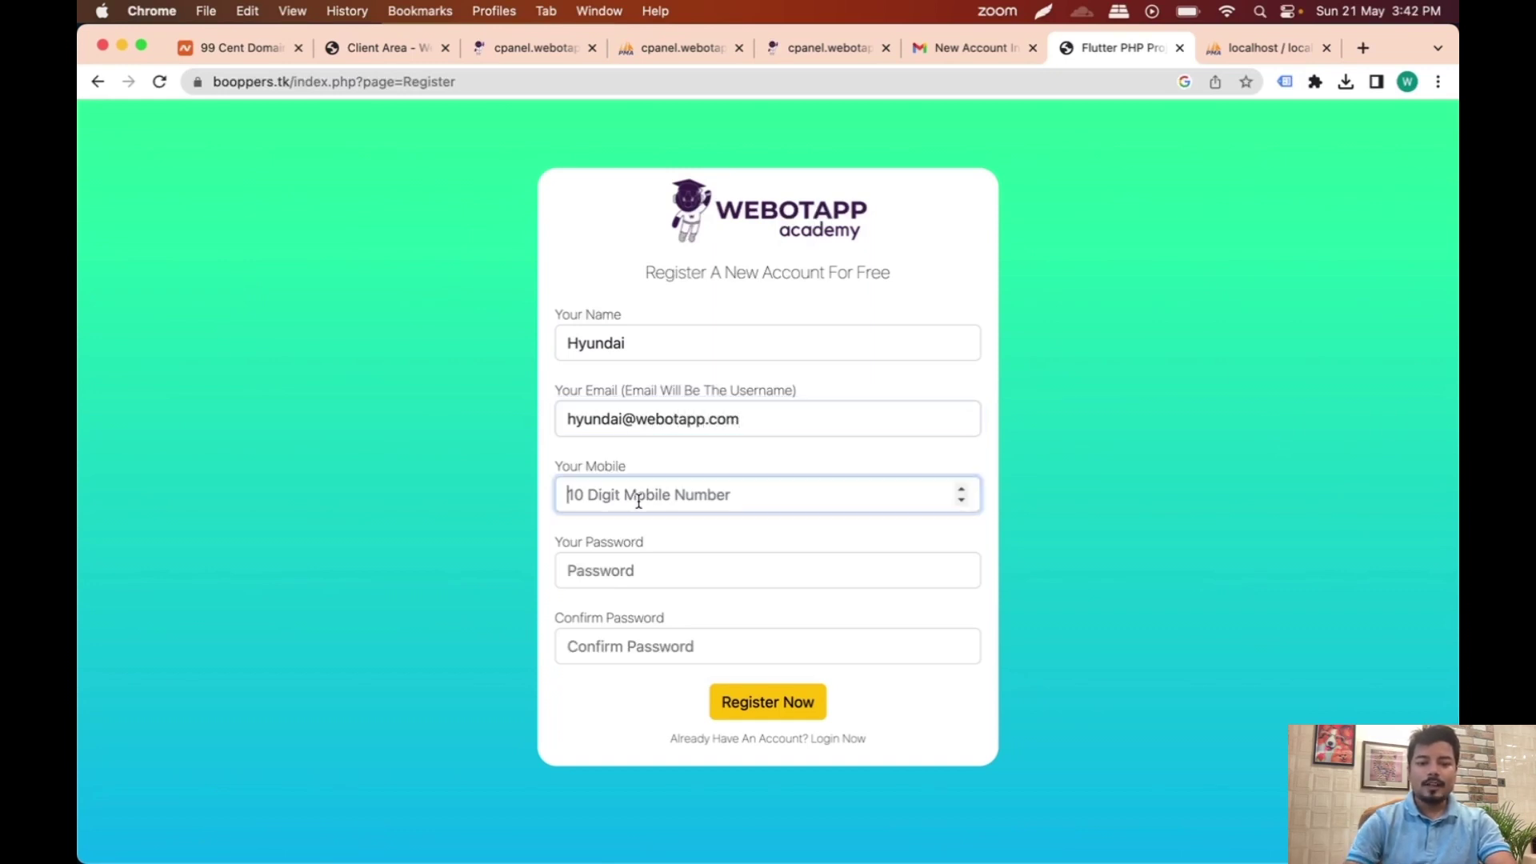
{"action": "type", "text": "5678987654"}
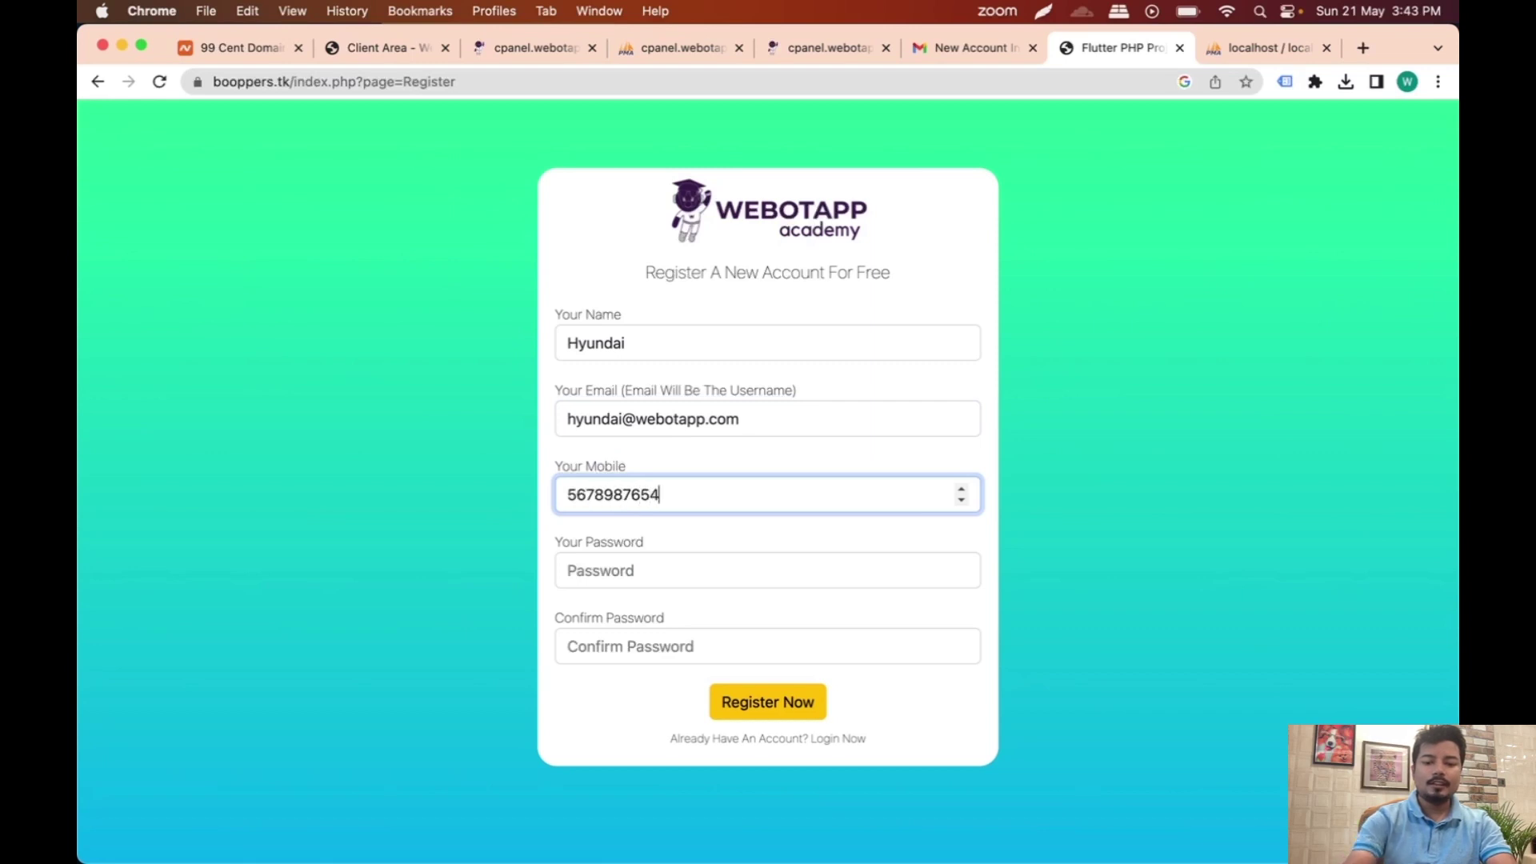
{"action": "left_click", "coordinate": [668, 582]}
{"action": "type", "text": "1234"}
{"action": "left_click", "coordinate": [632, 639]}
{"action": "type", "text": "1234"}
{"action": "triple_click", "coordinate": [657, 416]}
{"action": "key", "text": "super+c"}
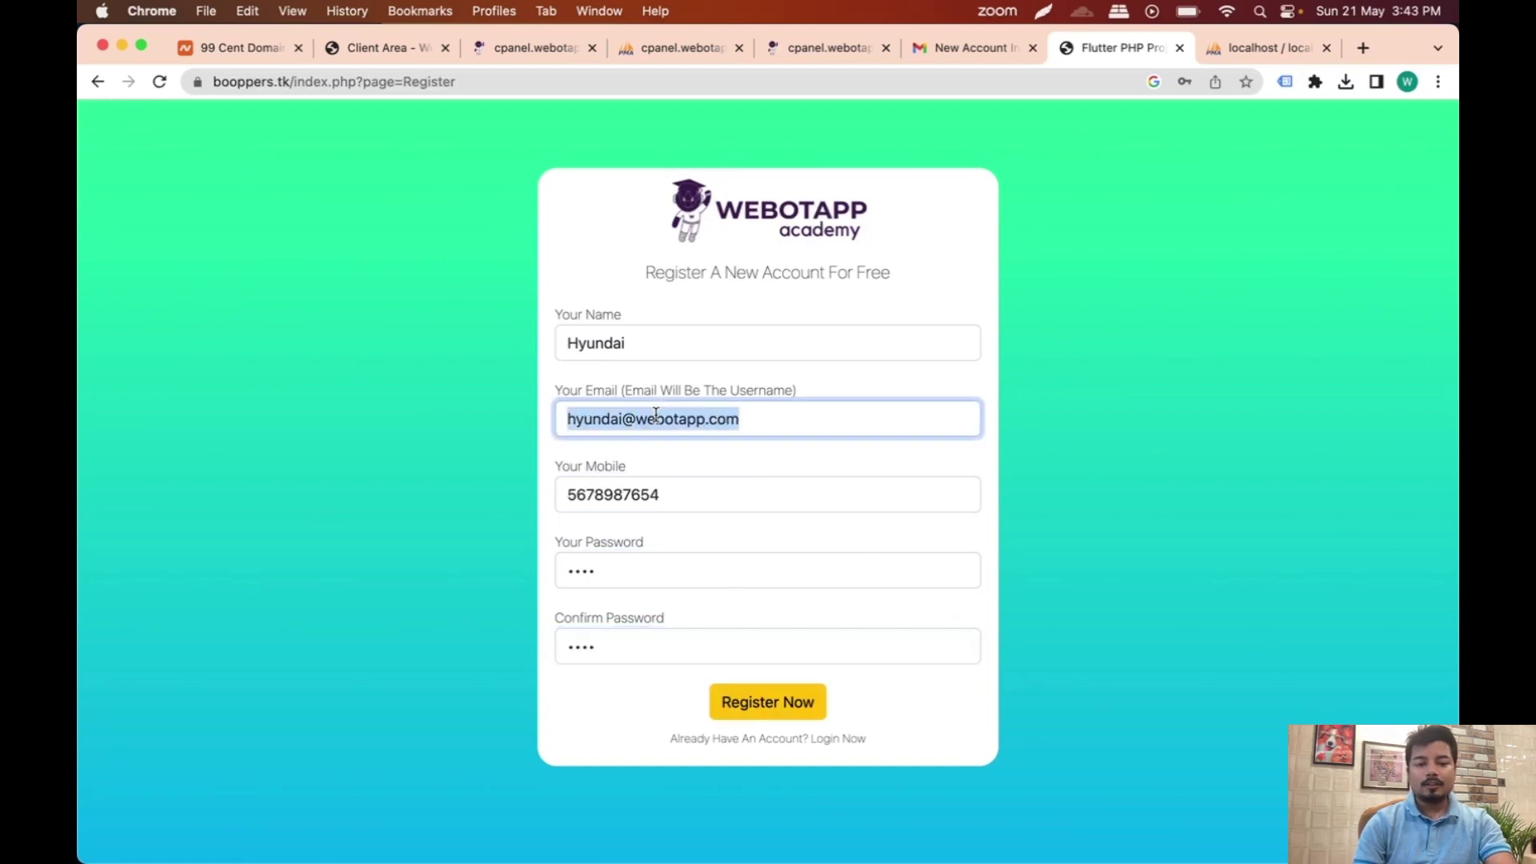
{"action": "left_click", "coordinate": [771, 712]}
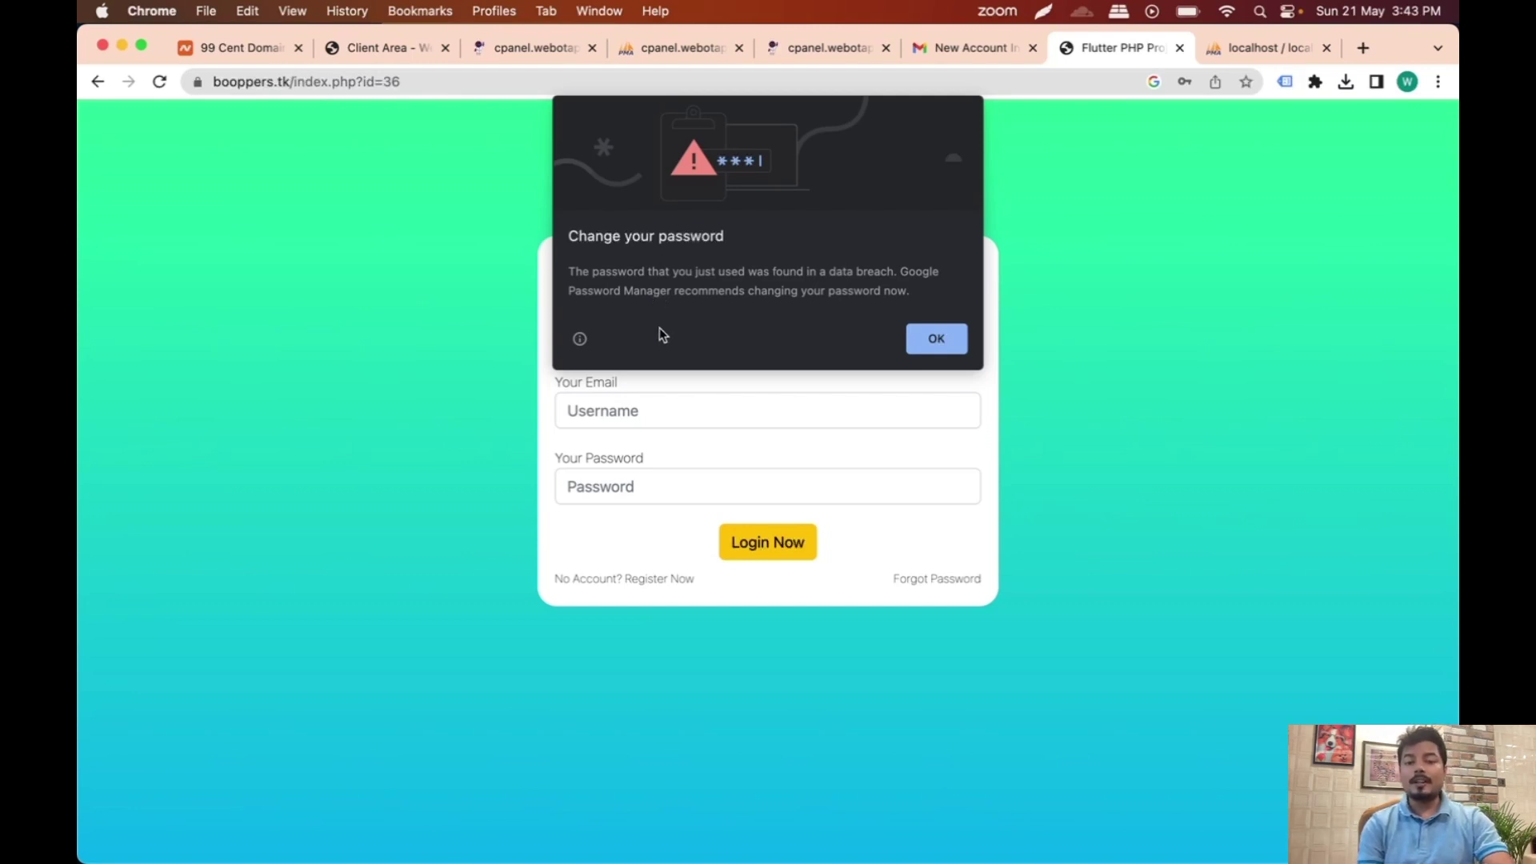
{"action": "left_click", "coordinate": [929, 338]}
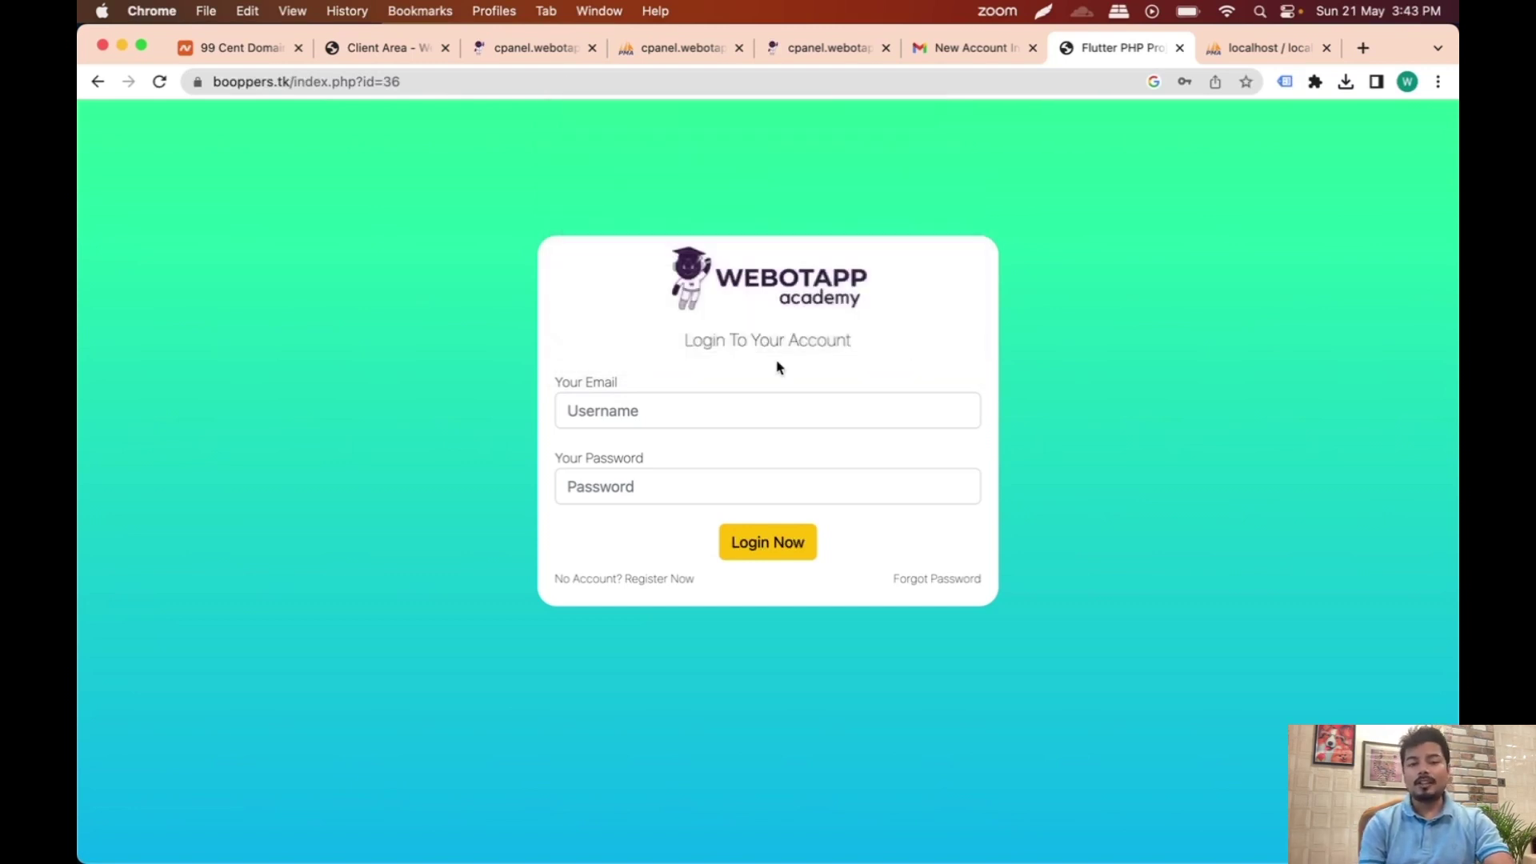
Step: Log in with the new Hyundai account's e-mail and password, then view the My Product page
{"action": "left_click", "coordinate": [715, 410]}
{"action": "key", "text": "super+v"}
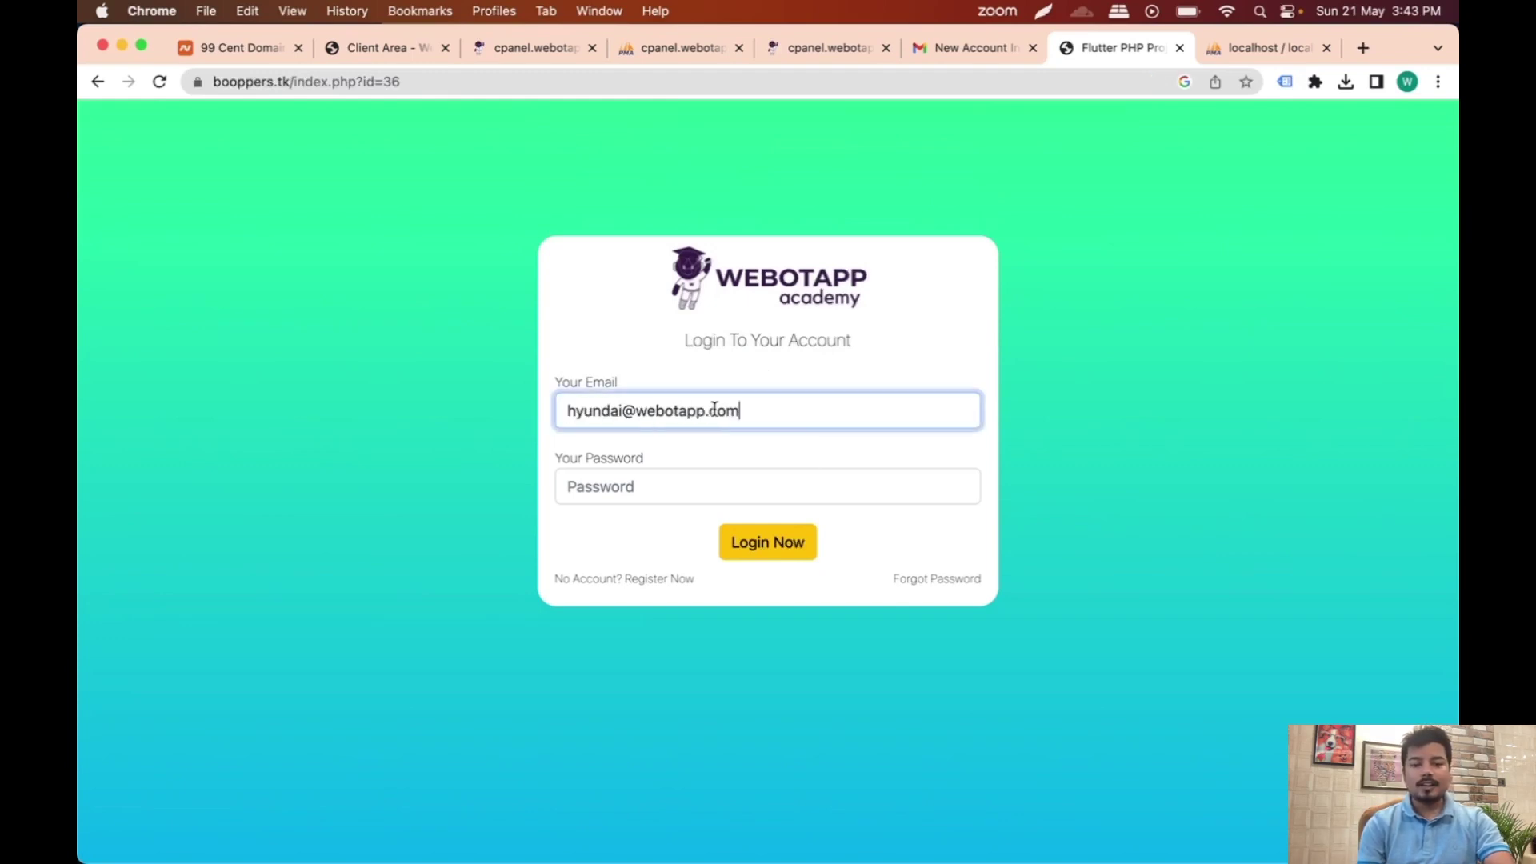
{"action": "left_click", "coordinate": [682, 477]}
{"action": "type", "text": "123"}
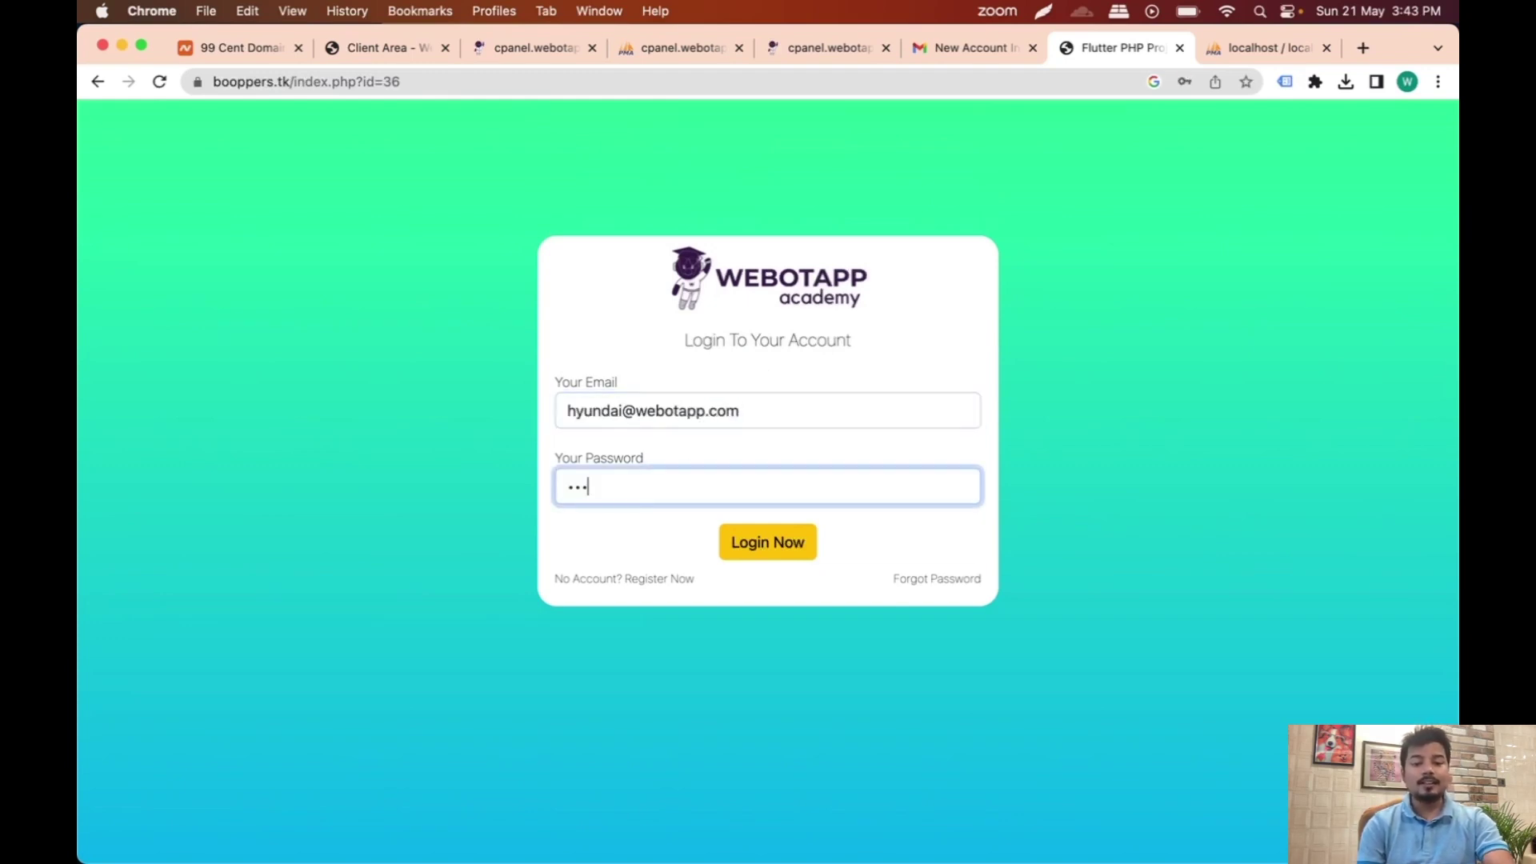
{"action": "type", "text": "4"}
{"action": "left_click", "coordinate": [768, 542]}
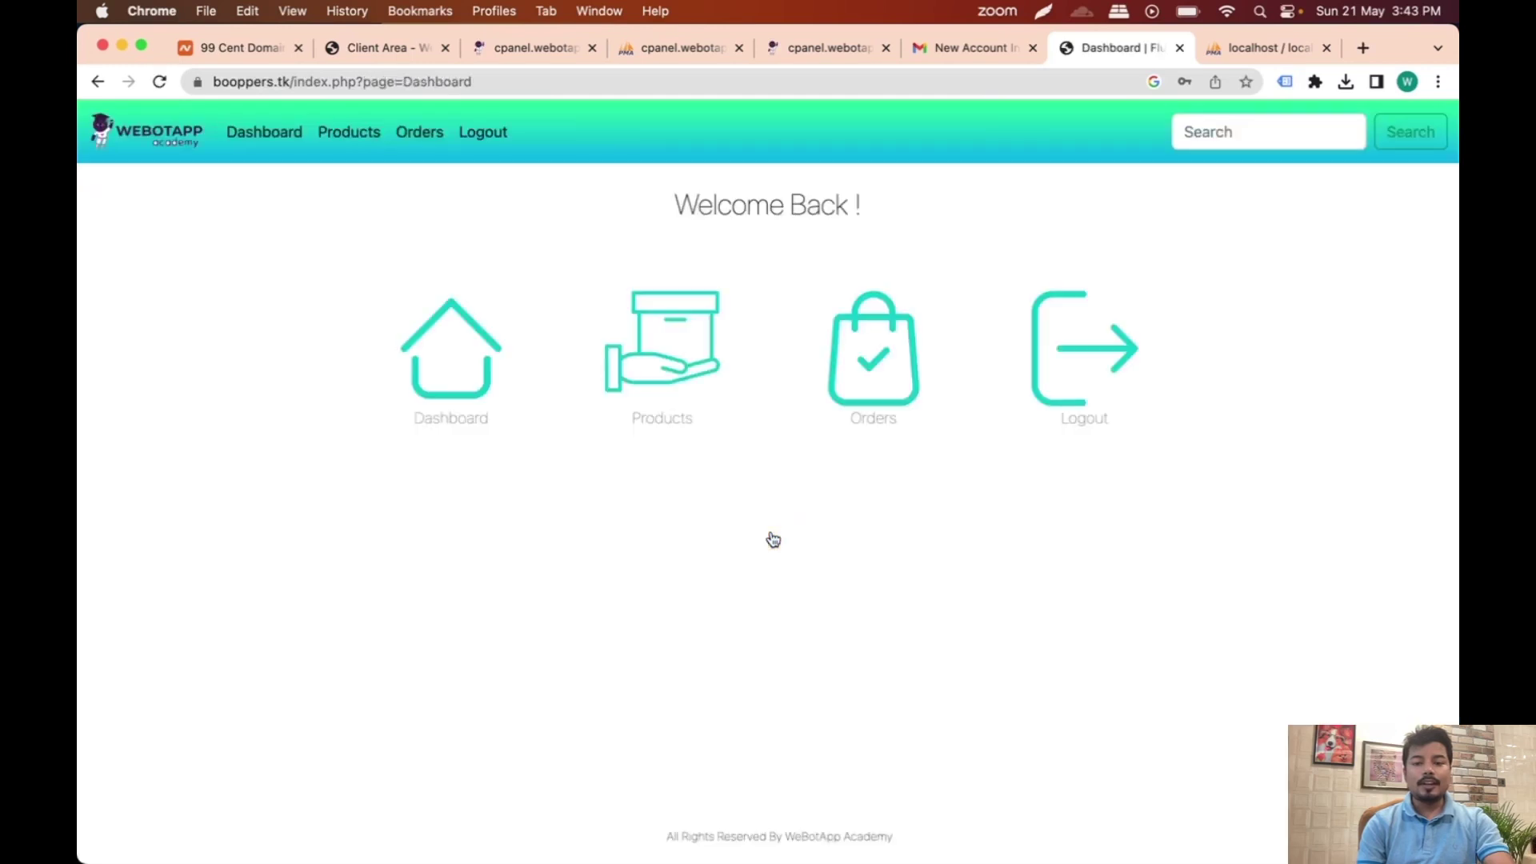
{"action": "left_click", "coordinate": [929, 344]}
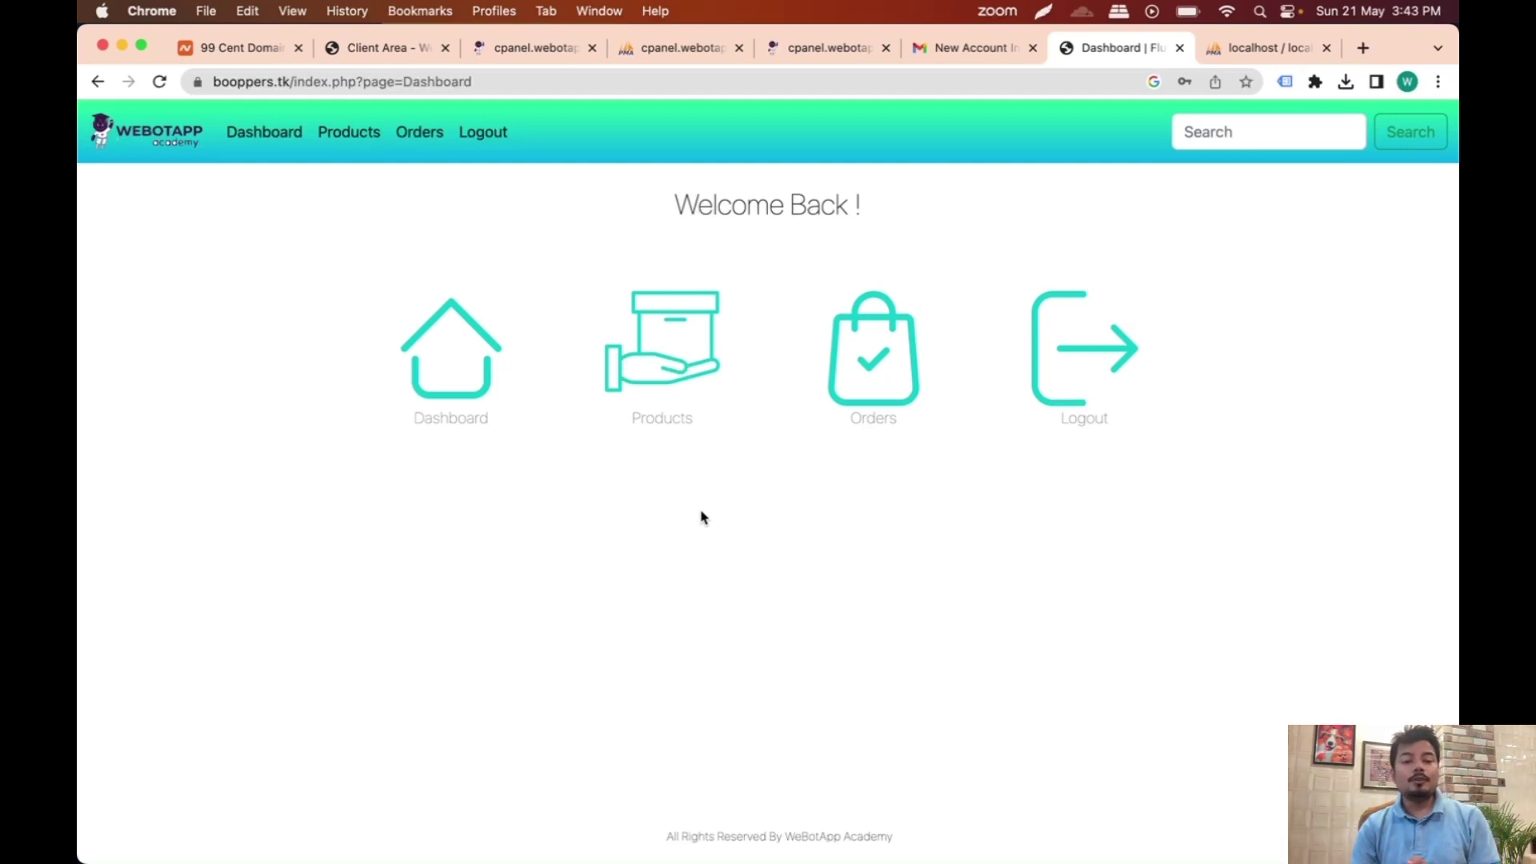
{"action": "left_click", "coordinate": [670, 381]}
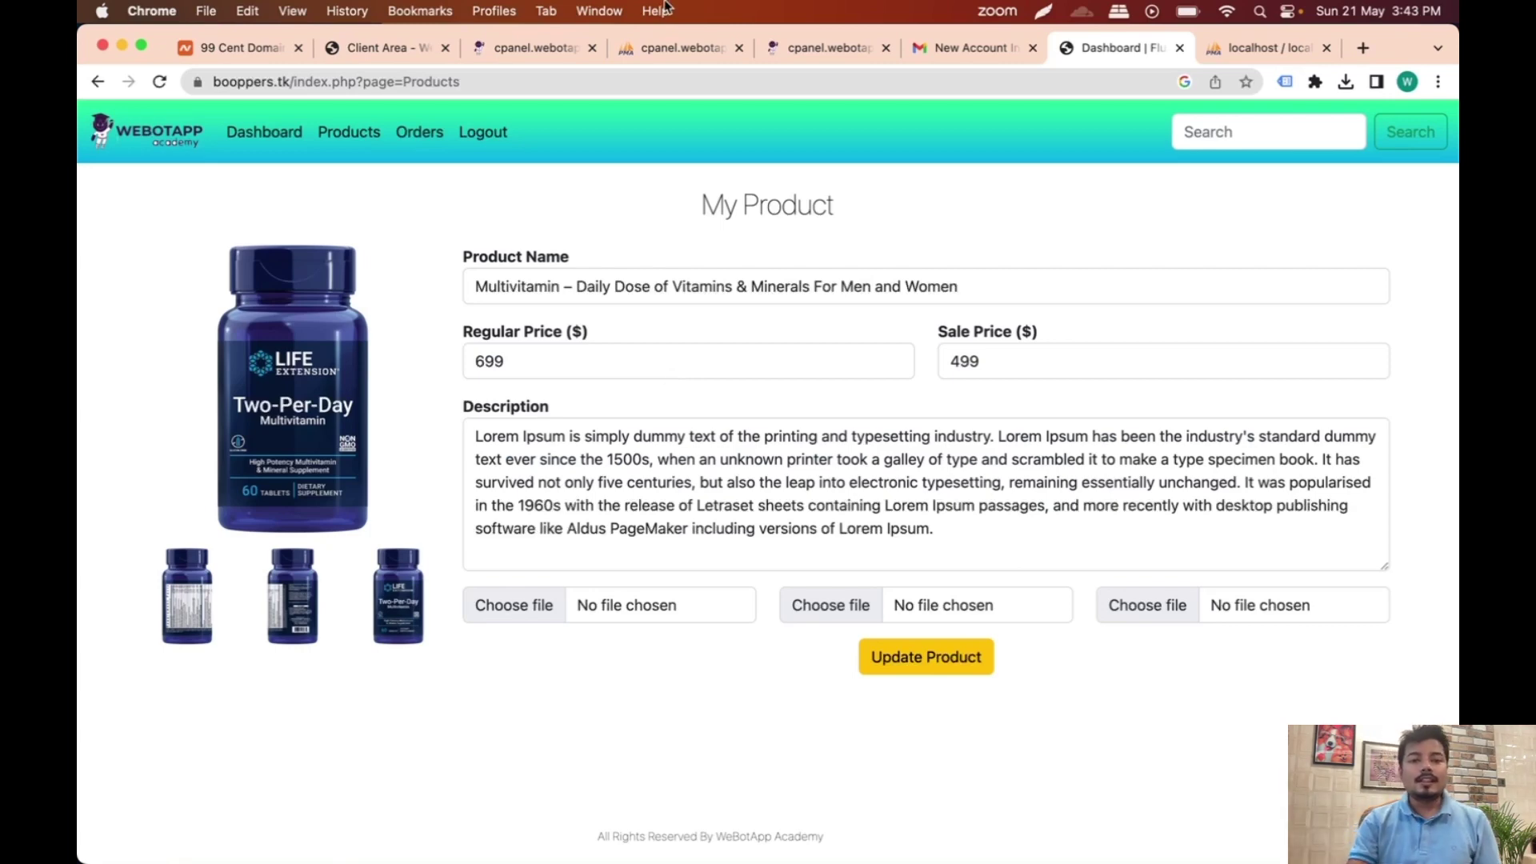
Step: Glance at the phpMyAdmin users table, then open the site's Your Orders page listing four orders
{"action": "left_click", "coordinate": [671, 49]}
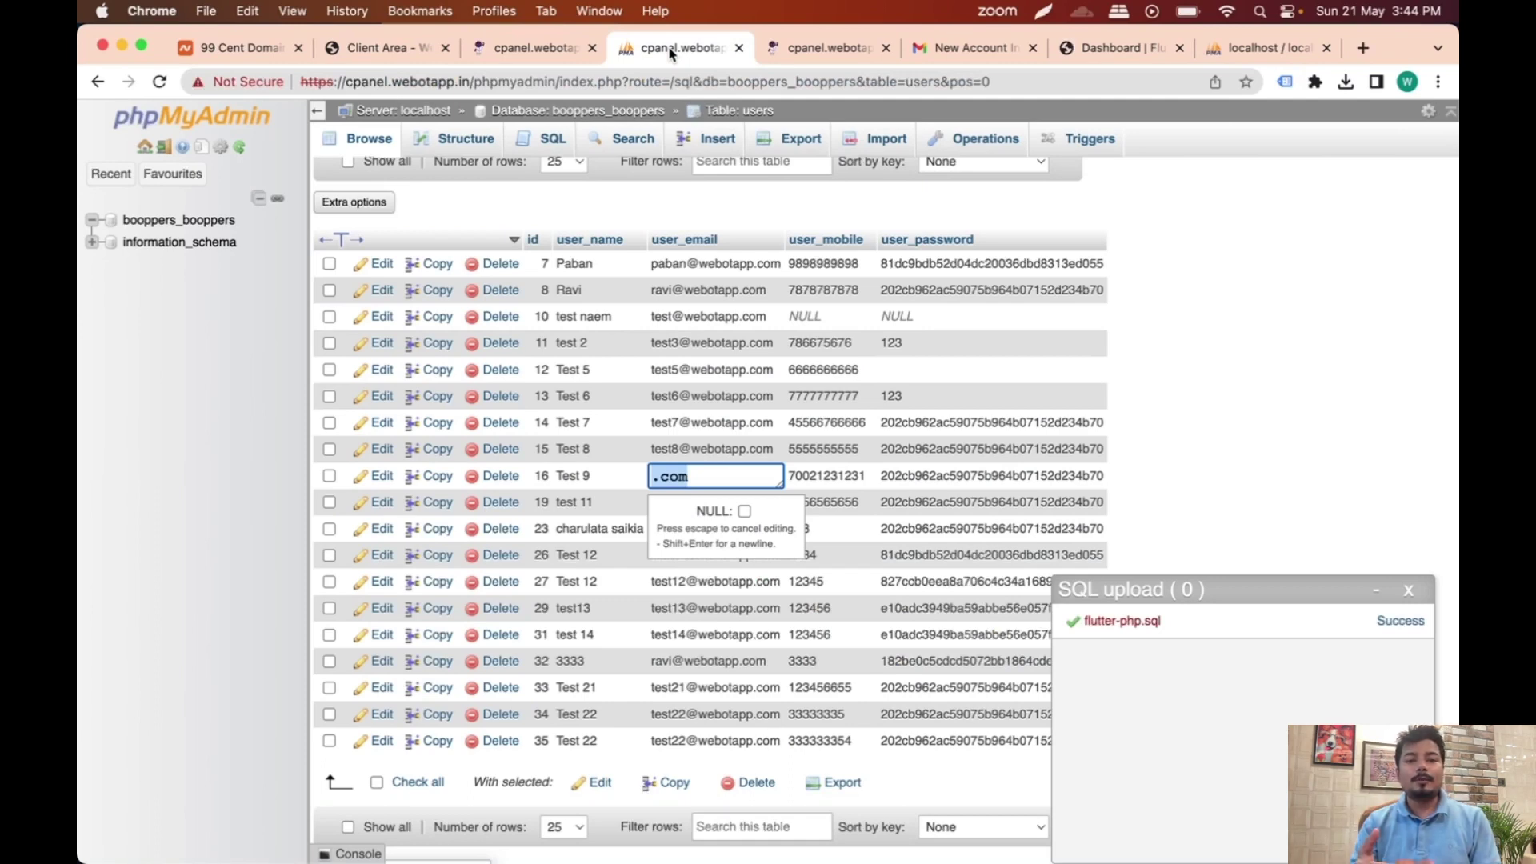
{"action": "left_click", "coordinate": [1118, 48]}
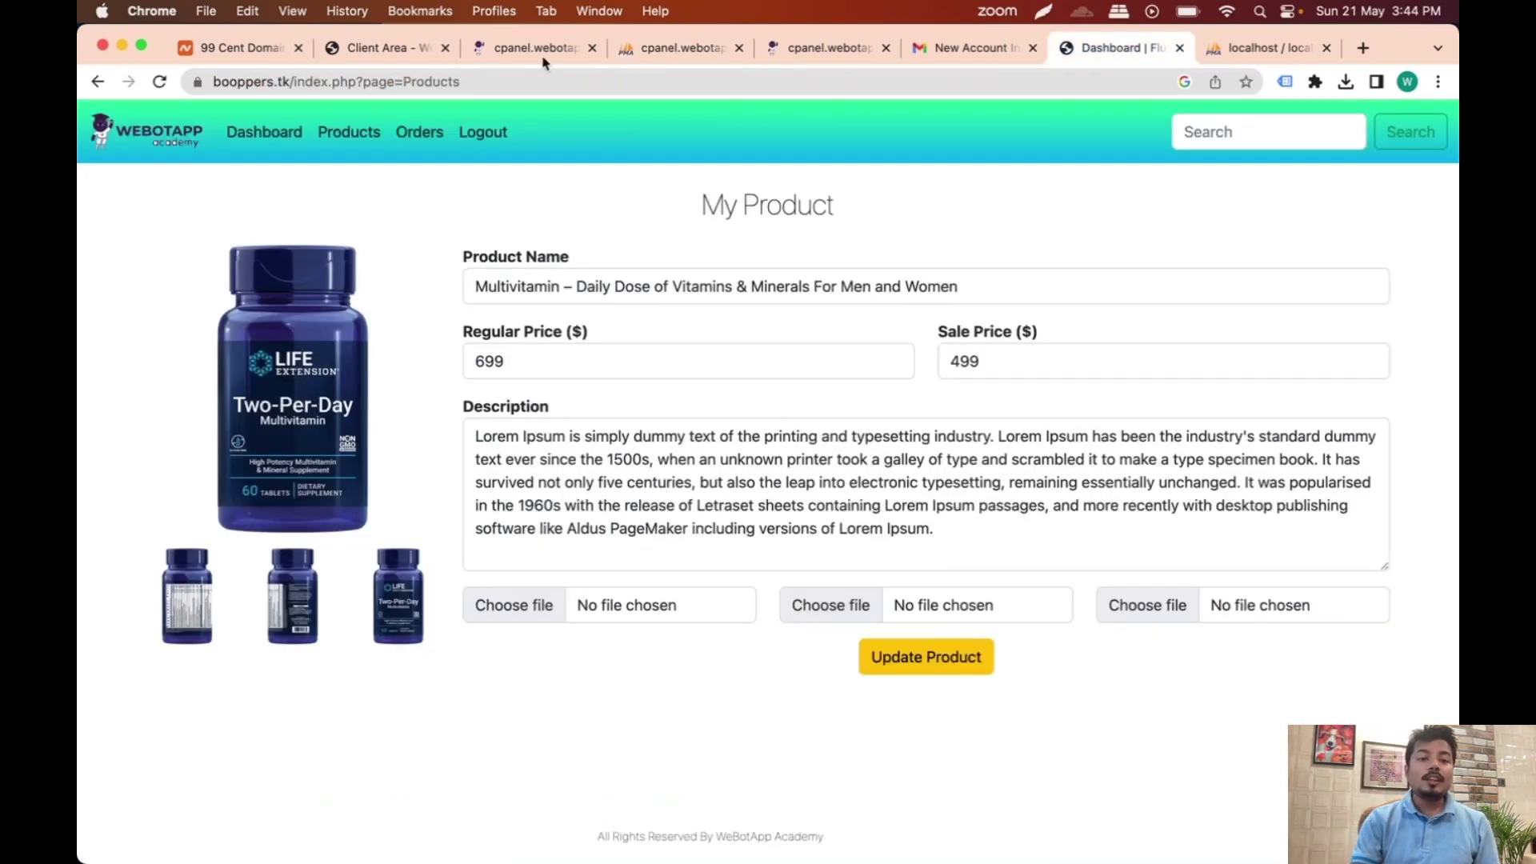
{"action": "left_click", "coordinate": [419, 136]}
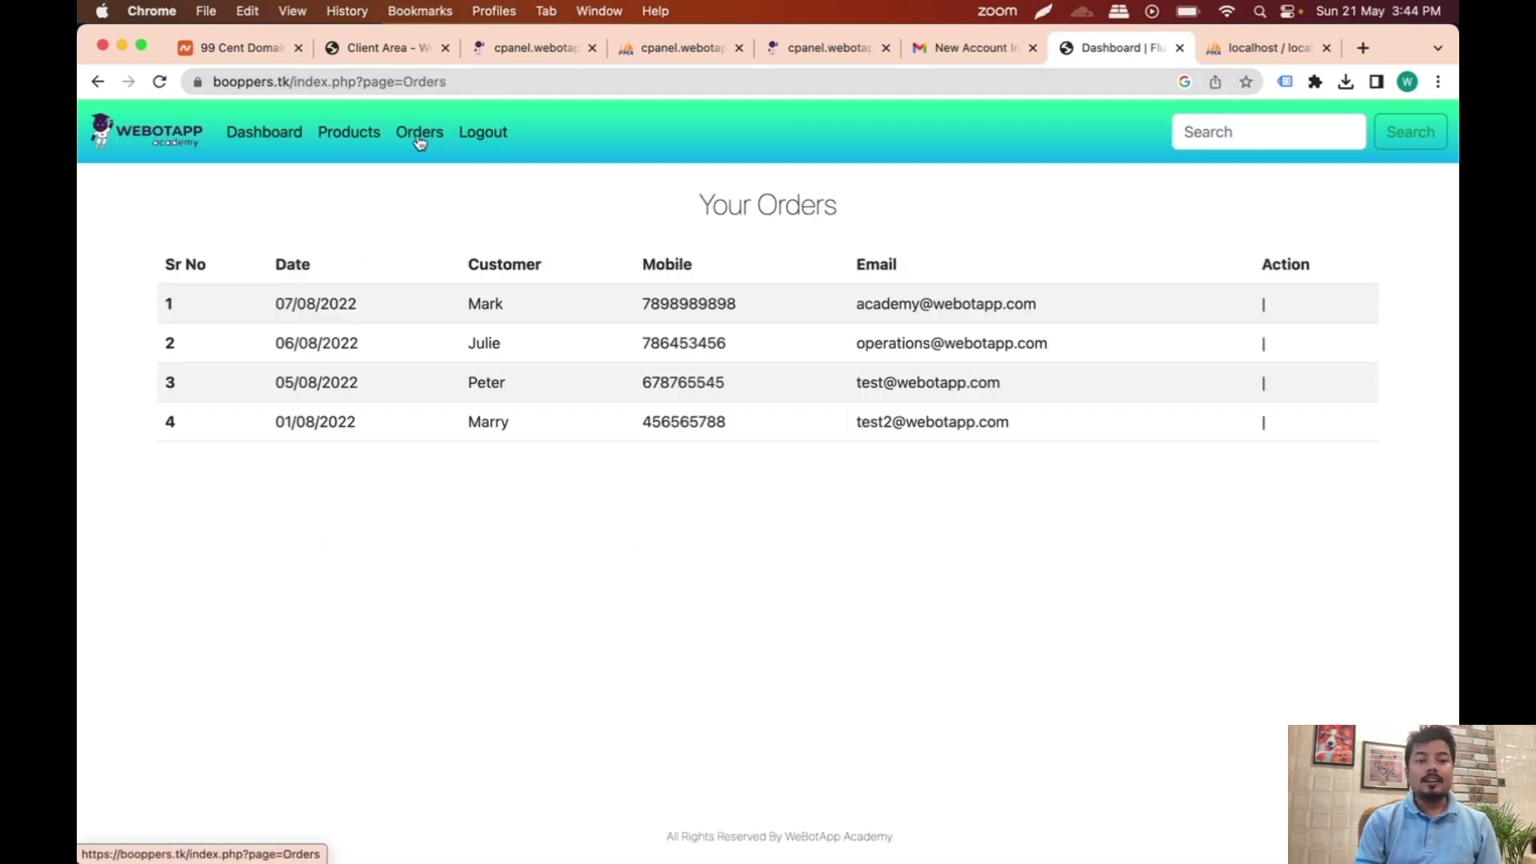